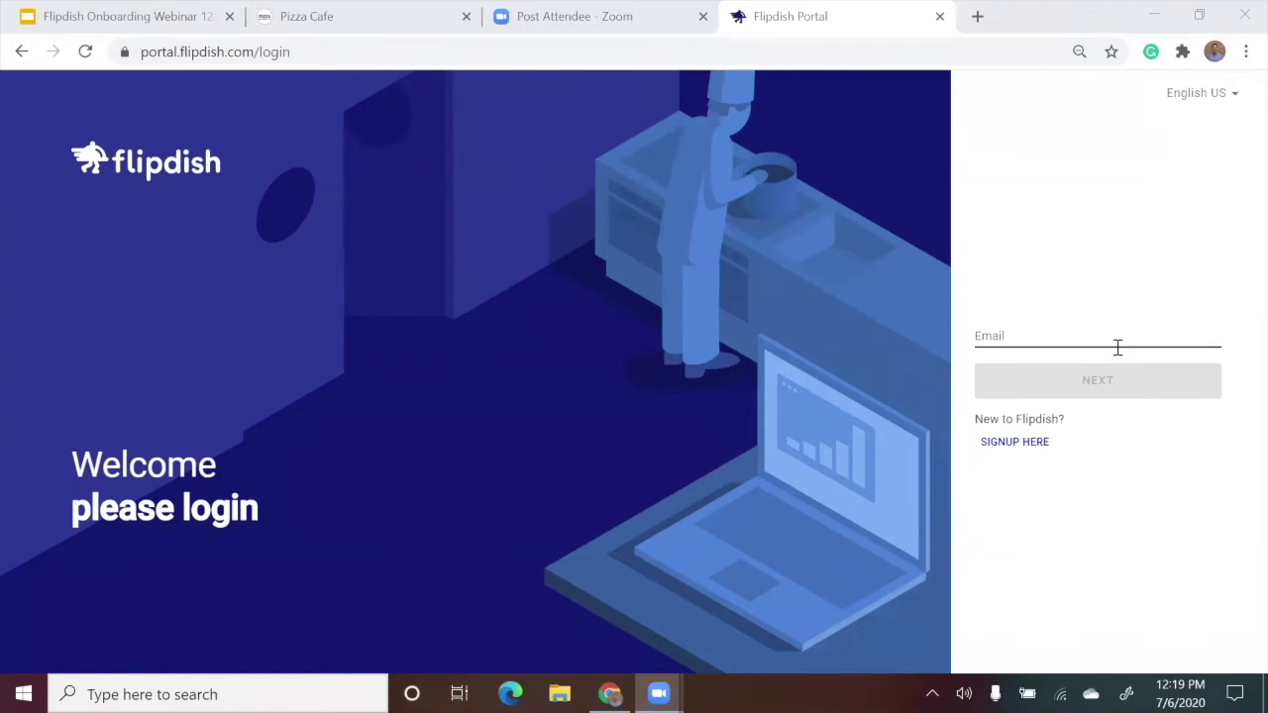
Go to the Flipdish Portal login page and place the cursor in the empty Email field.
left_click(1117, 348)
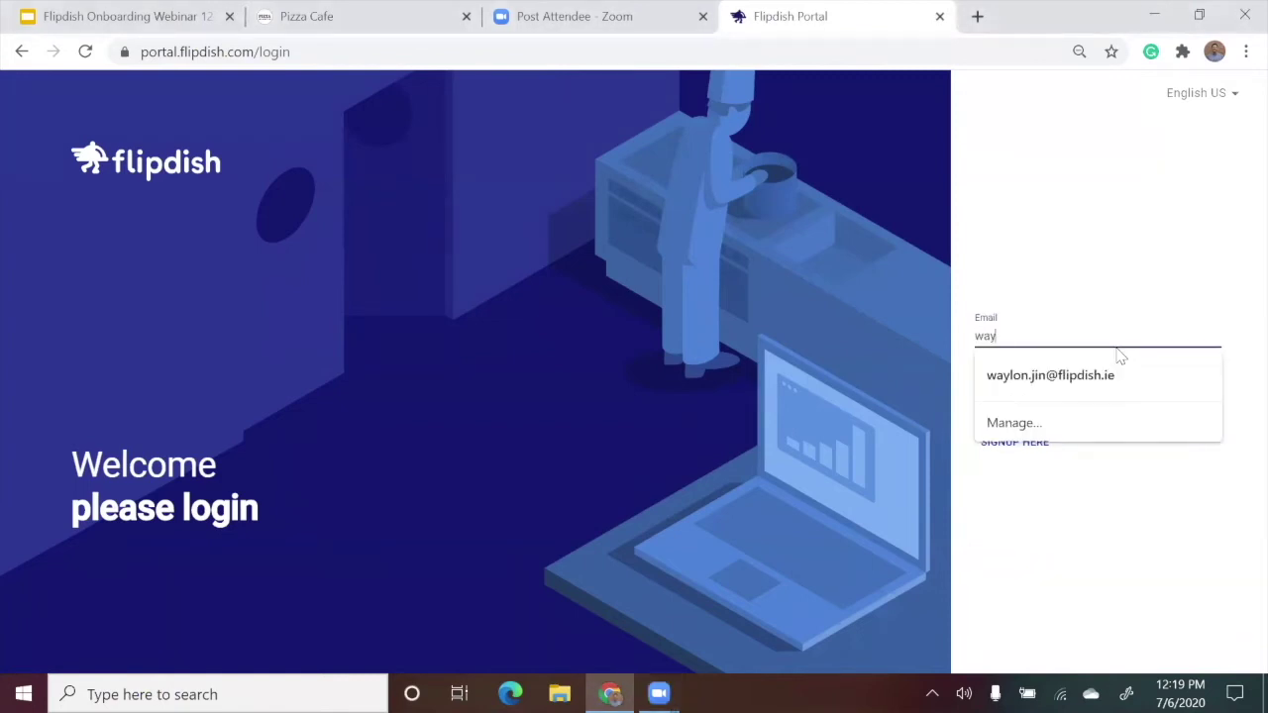
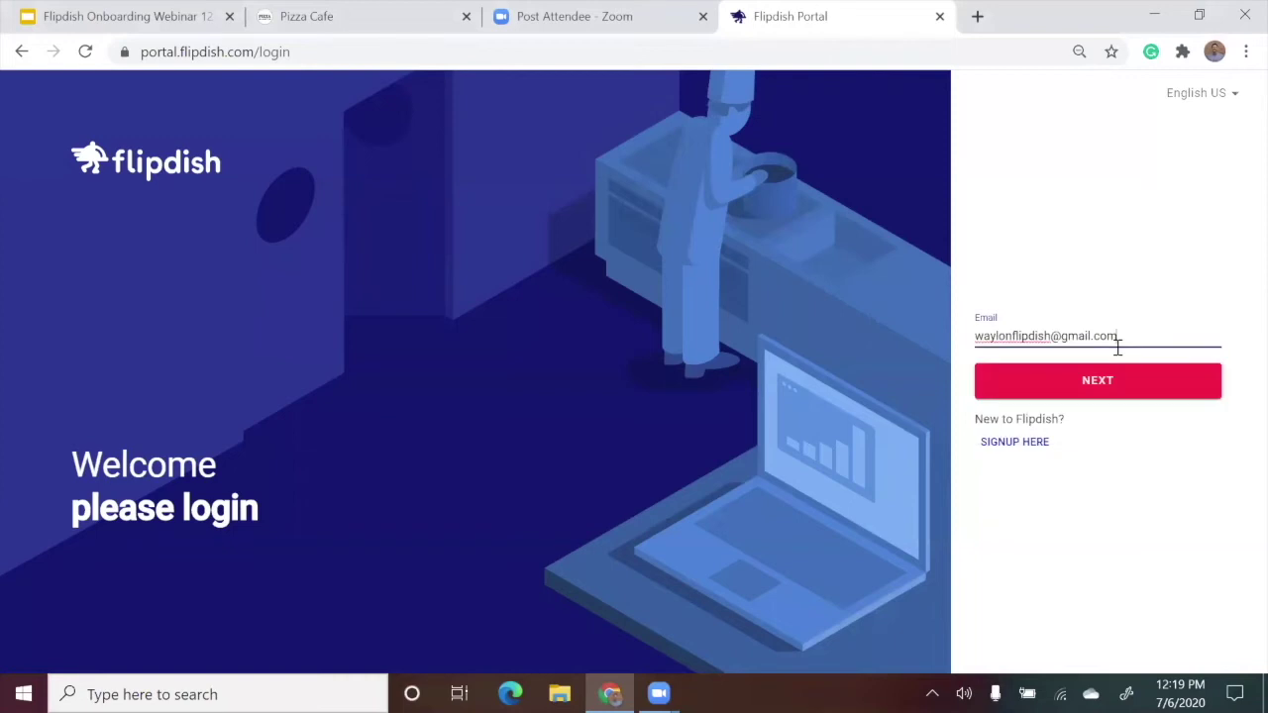
Sign in to Flipdish Portal with the account email and password, then show the account options.
left_click(1126, 369)
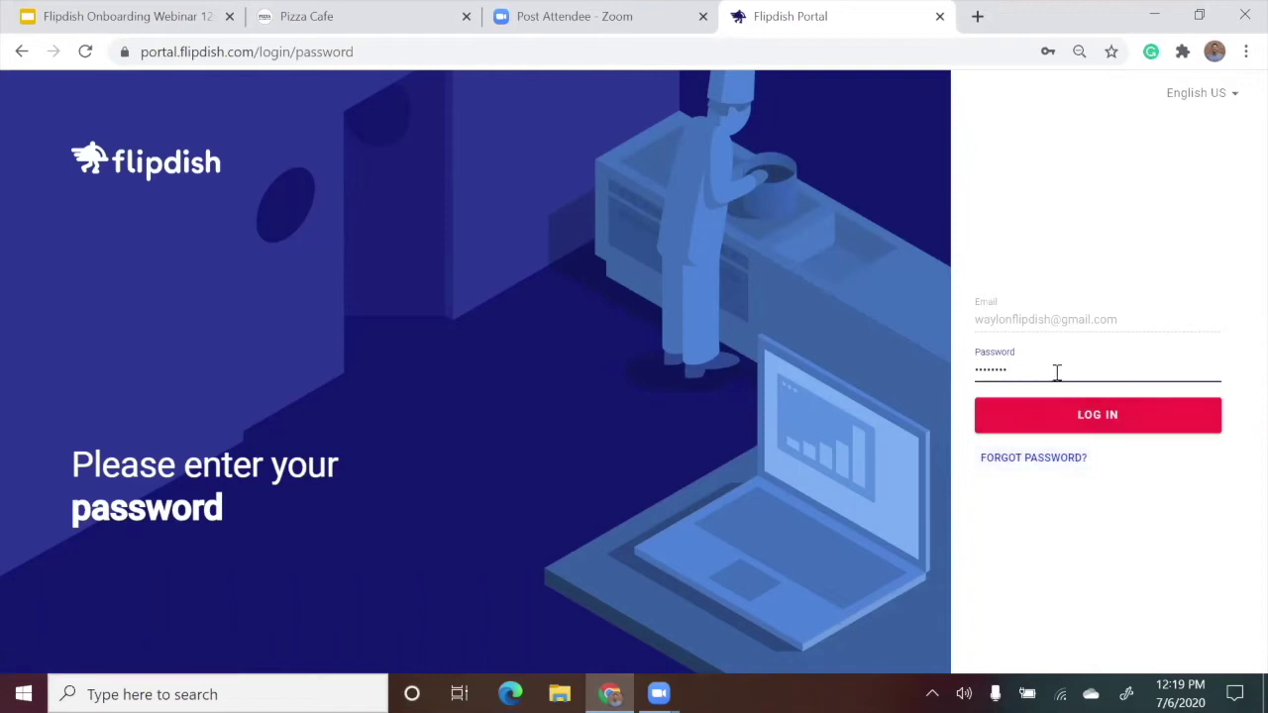
left_click(1085, 422)
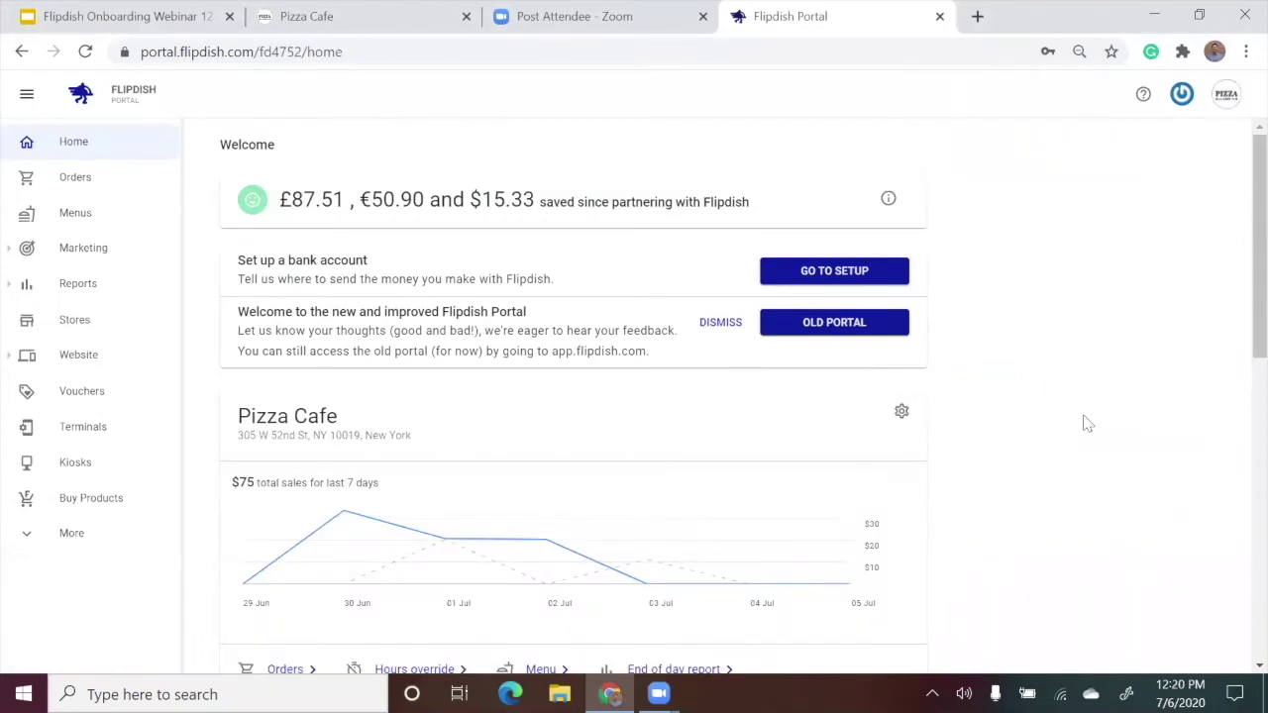
left_click(1182, 94)
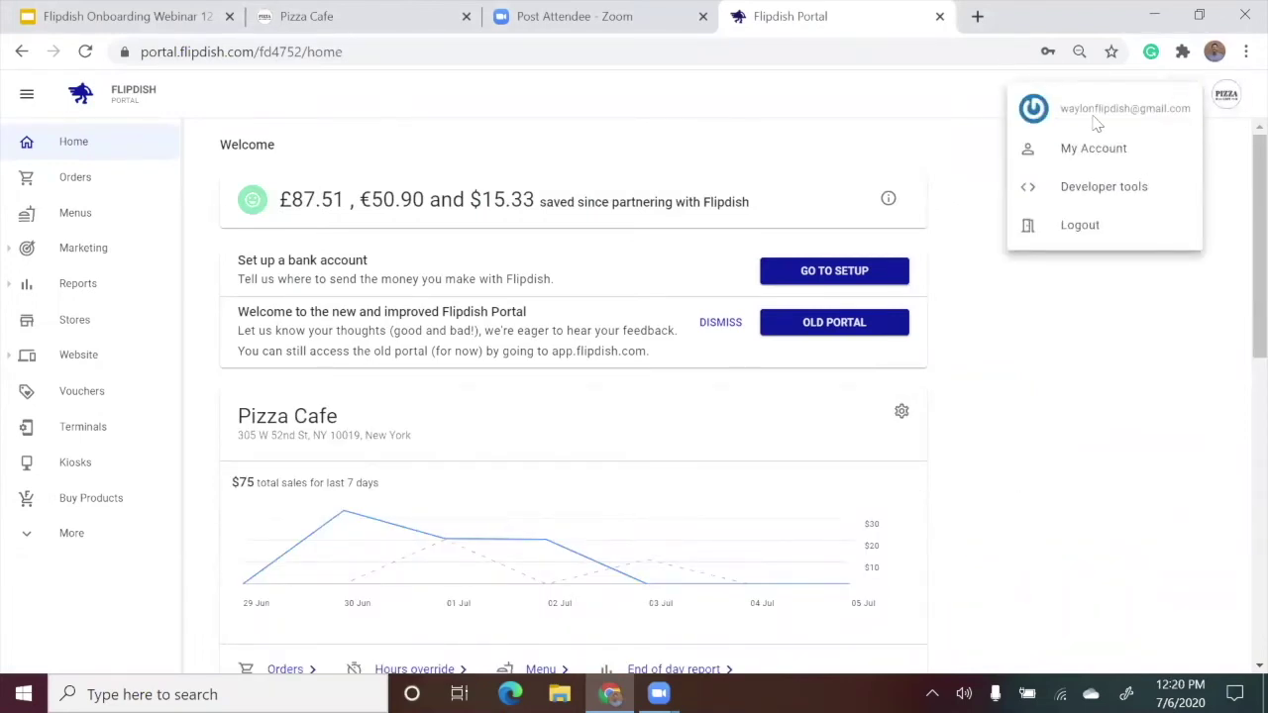
left_click(1094, 148)
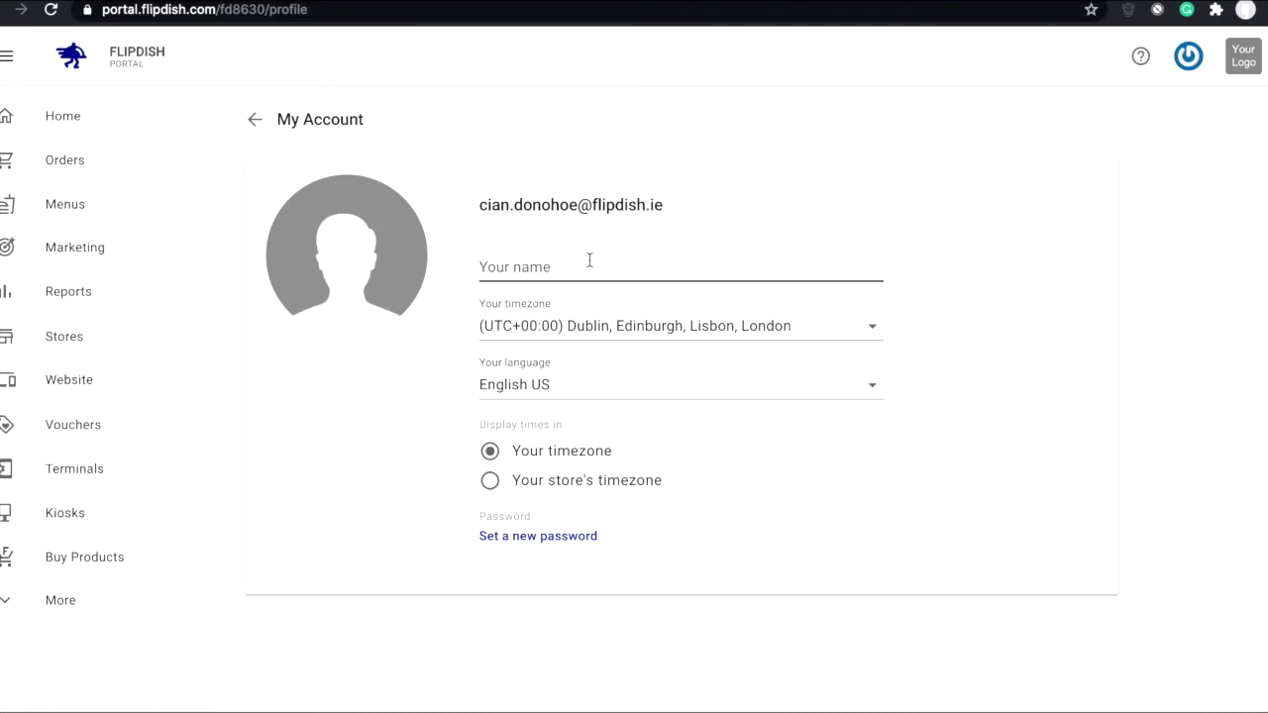
left_click(586, 329)
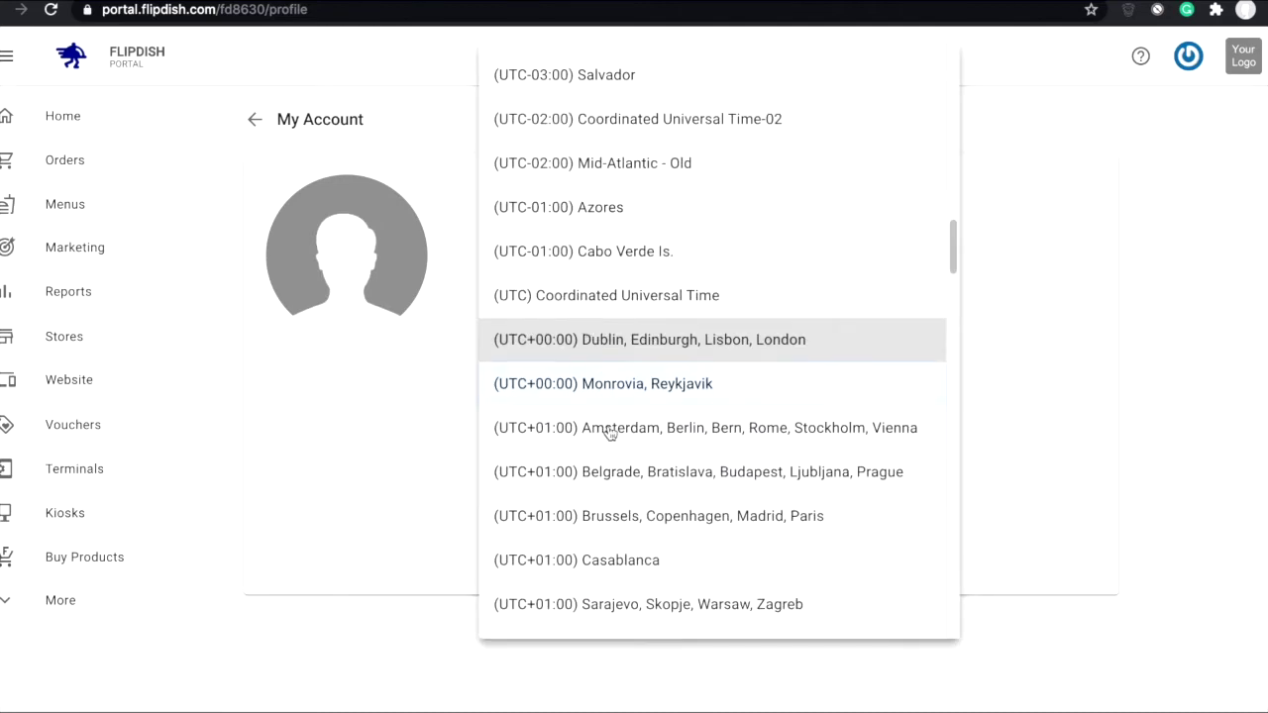
scroll(609, 432, "down", 2)
scroll(611, 355, "up", 3)
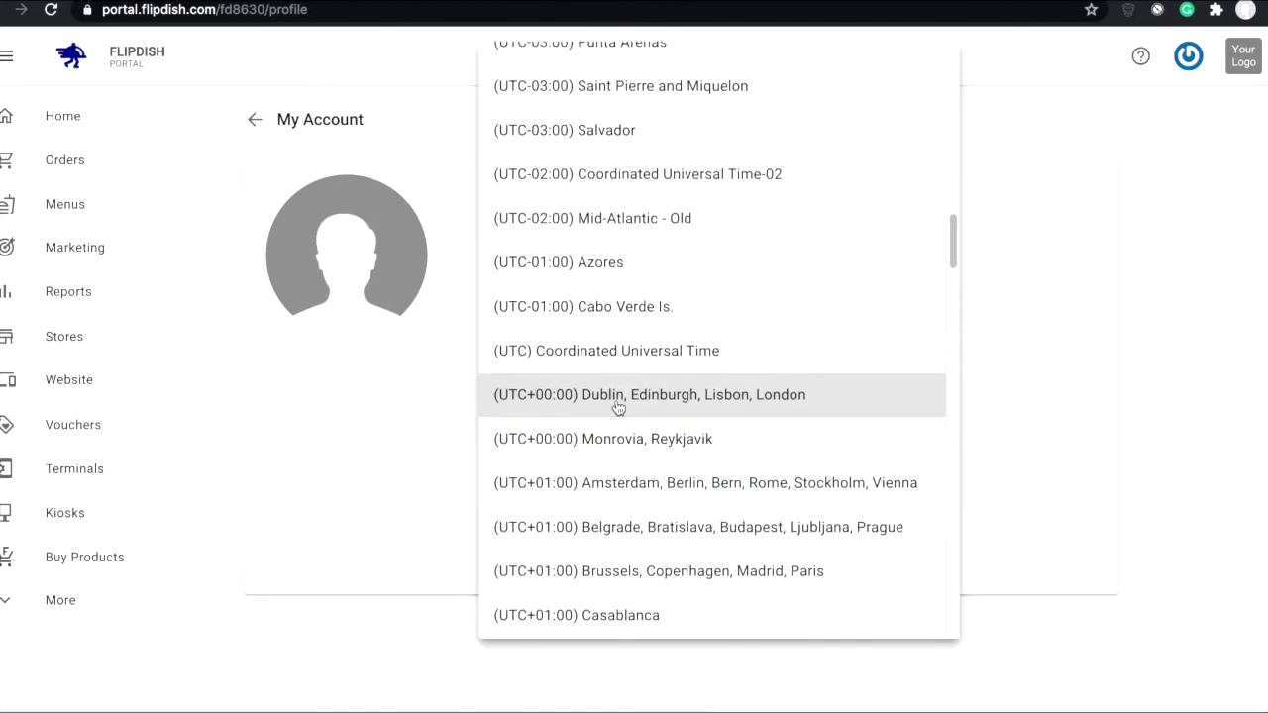
left_click(617, 406)
left_click(581, 391)
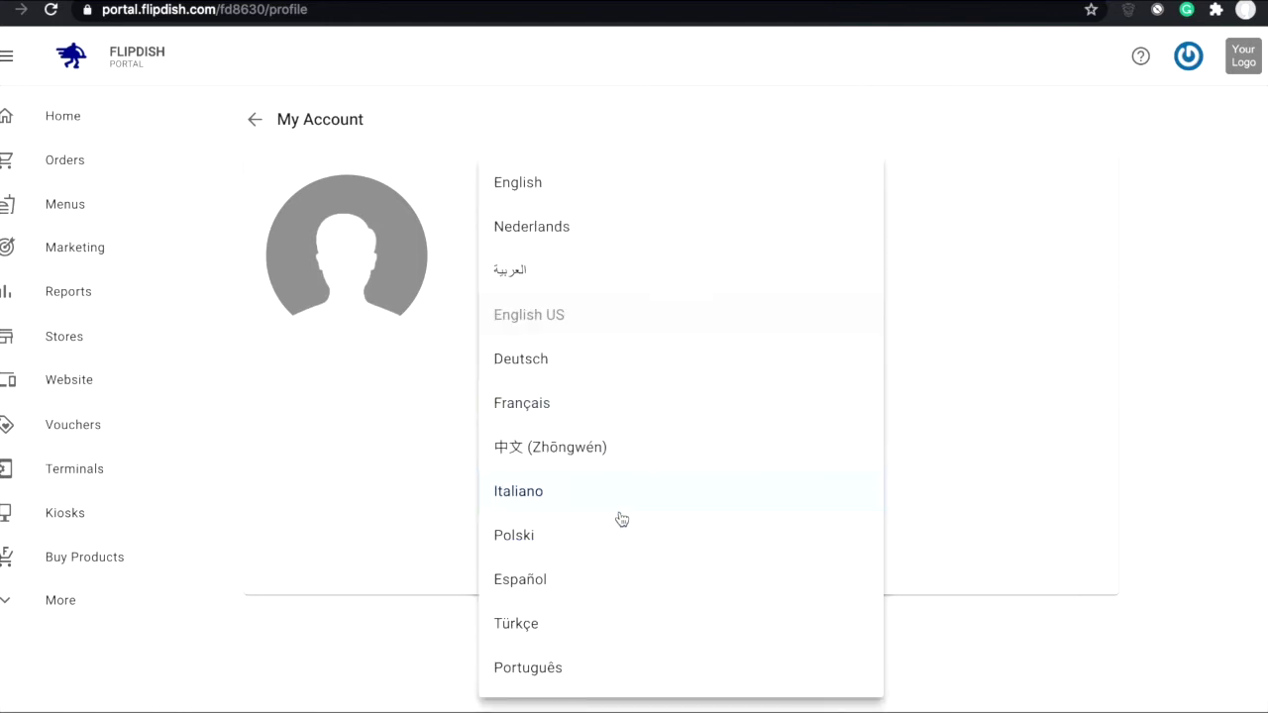
left_click(943, 378)
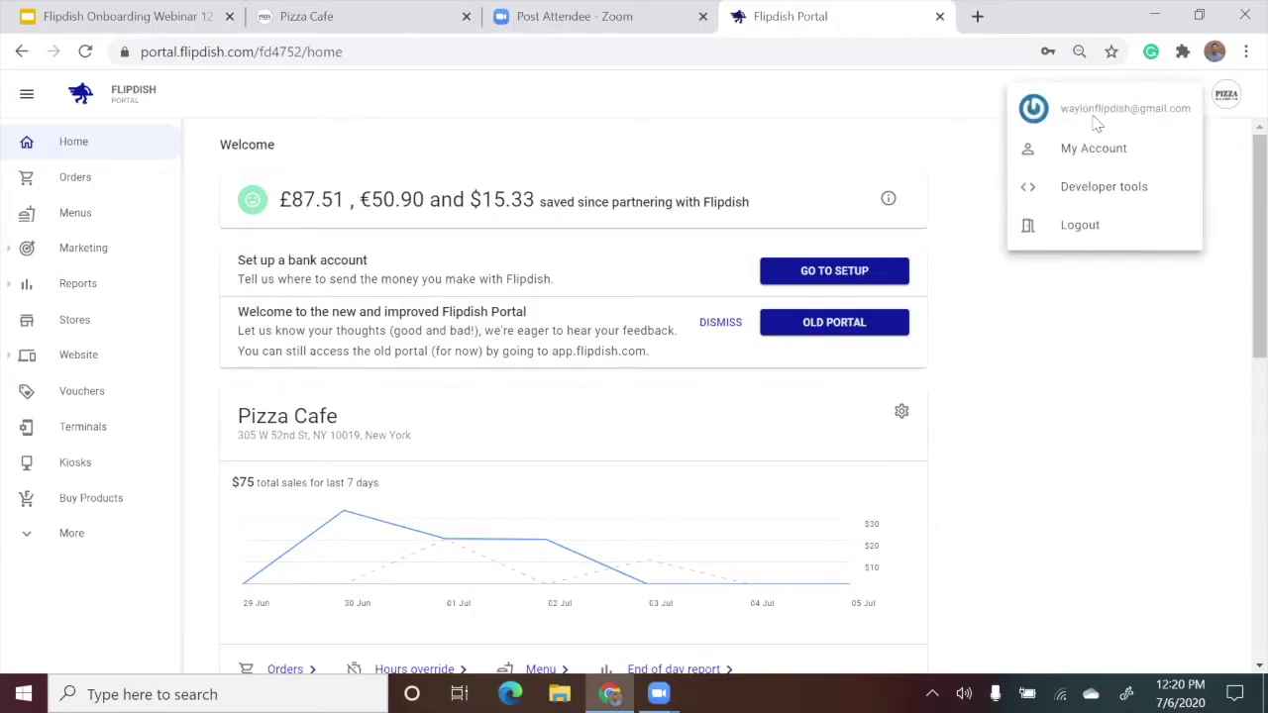
left_click(156, 202)
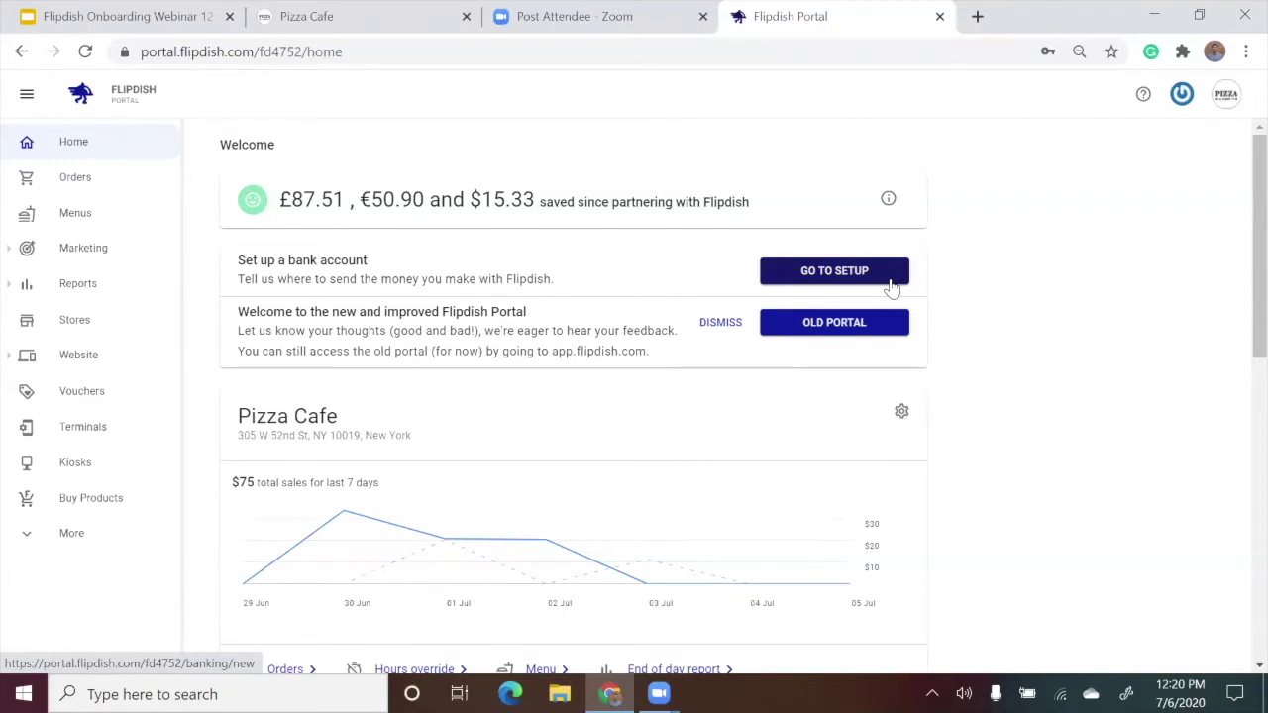
Open the Orders list from the Pizza Cafe card on the Home dashboard.
scroll(892, 287, "down", 1)
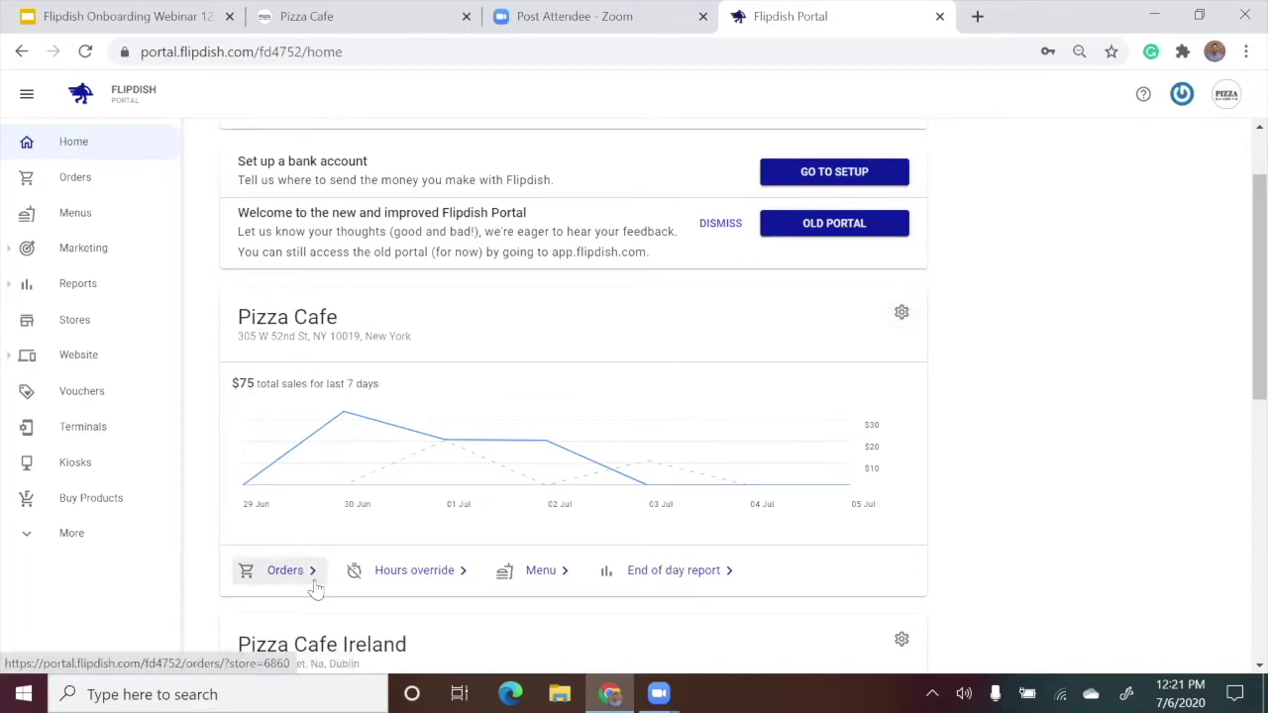
left_click(315, 588)
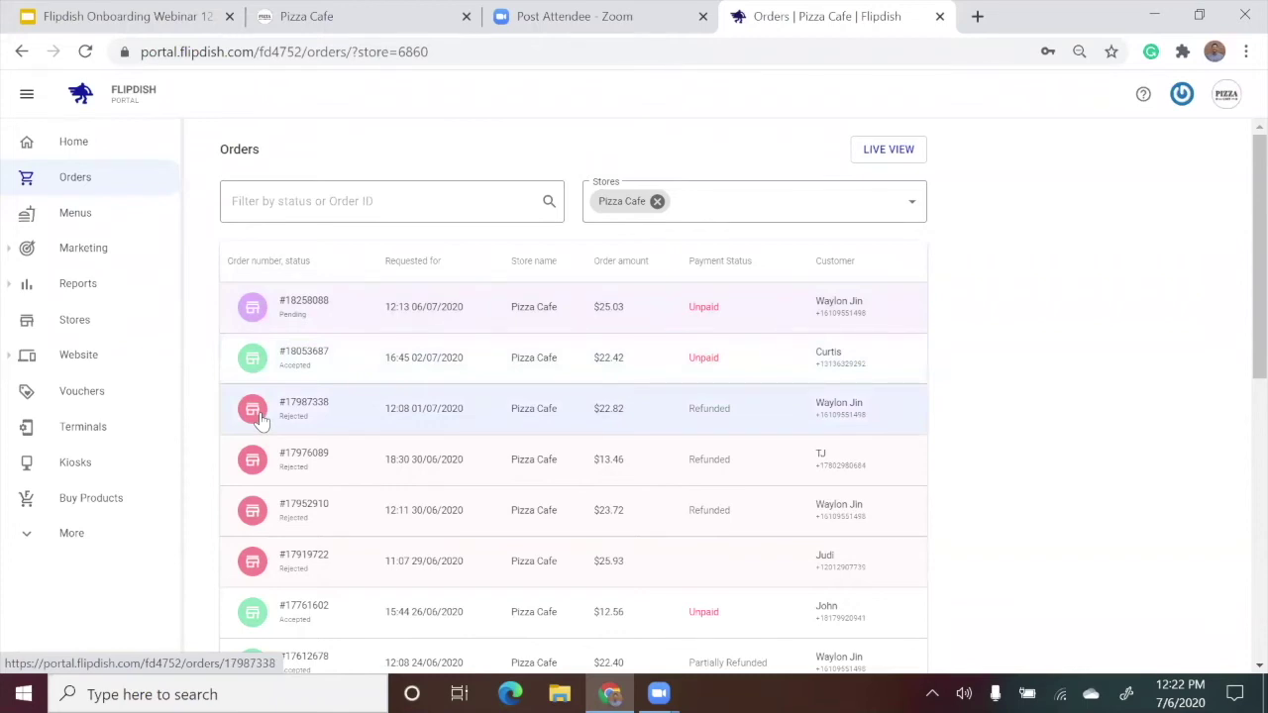
Scroll through the Pizza Cafe order history and check the Stores filter, leaving only Pizza Cafe selected.
scroll(259, 421, "down", 8)
scroll(260, 421, "down", 5)
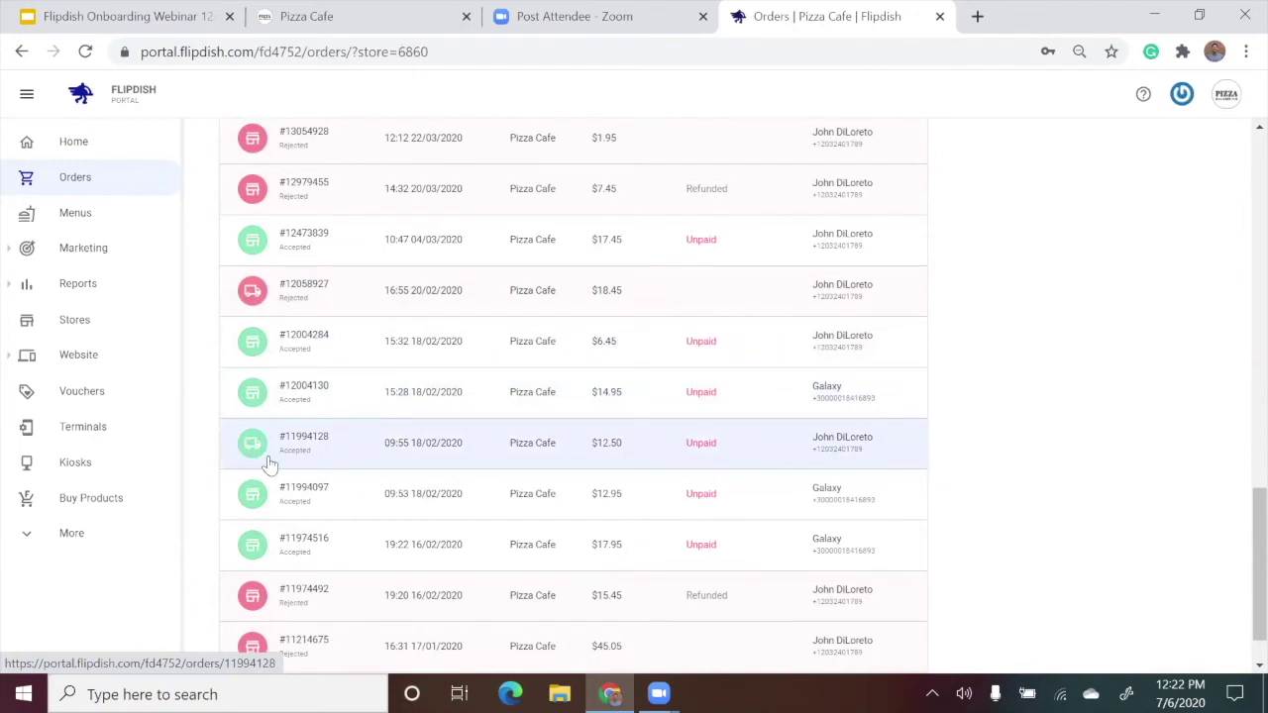
scroll(266, 397, "up", 8)
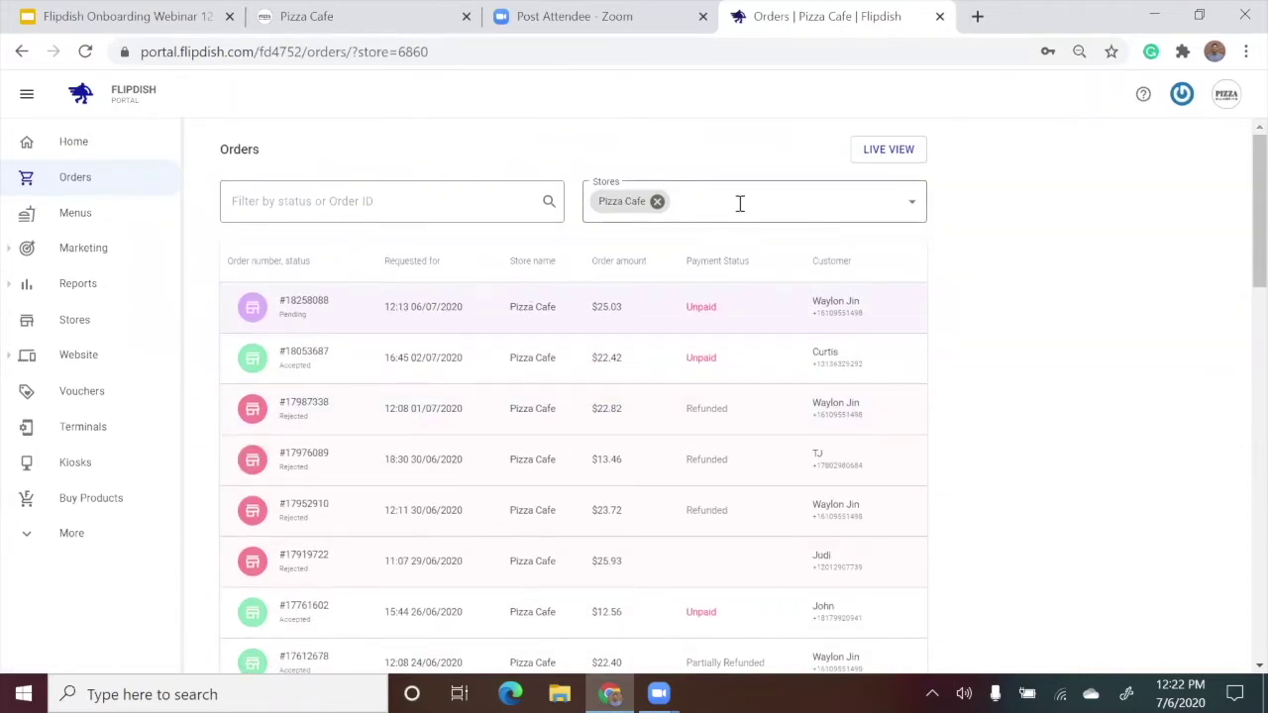
left_click(740, 204)
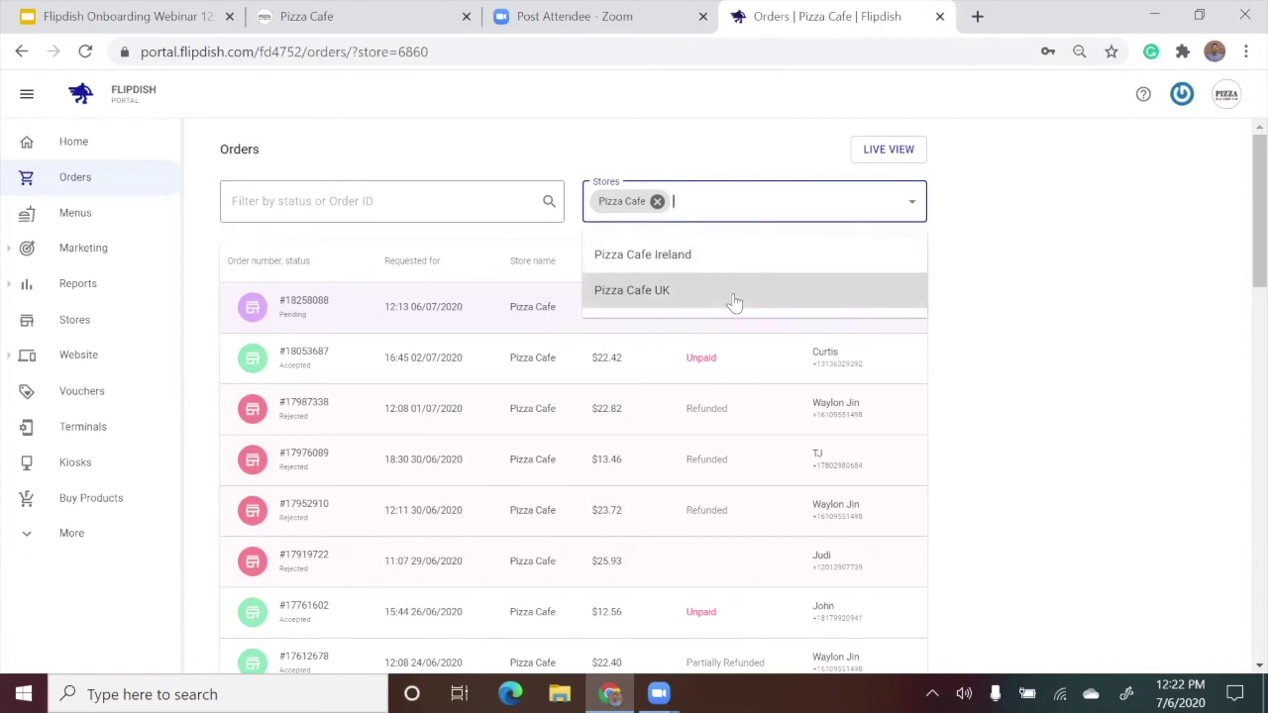
left_click(979, 242)
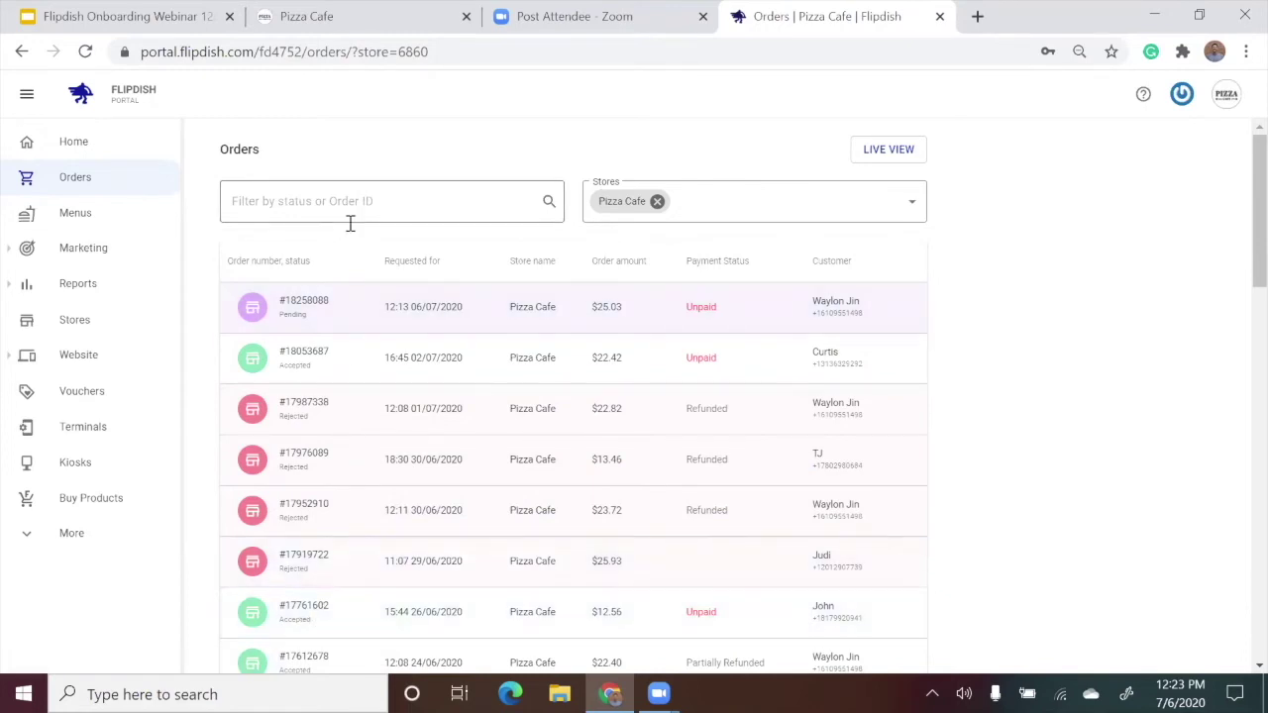
left_click(349, 222)
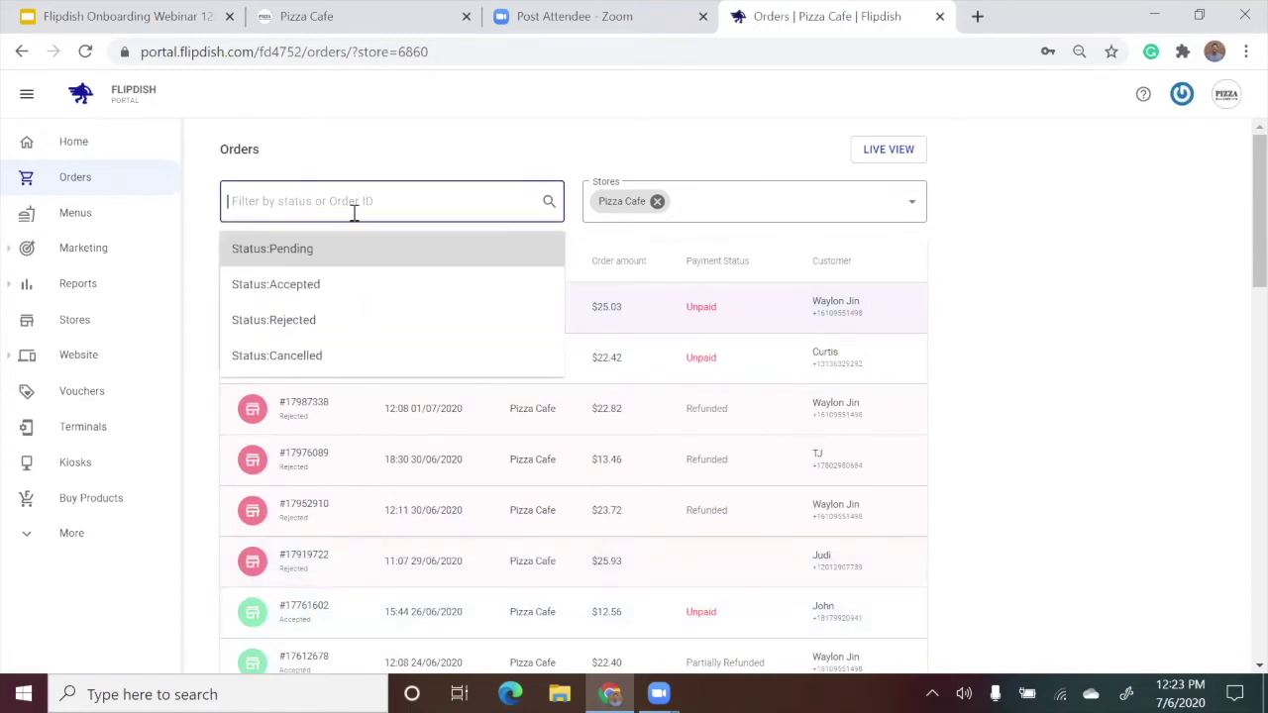
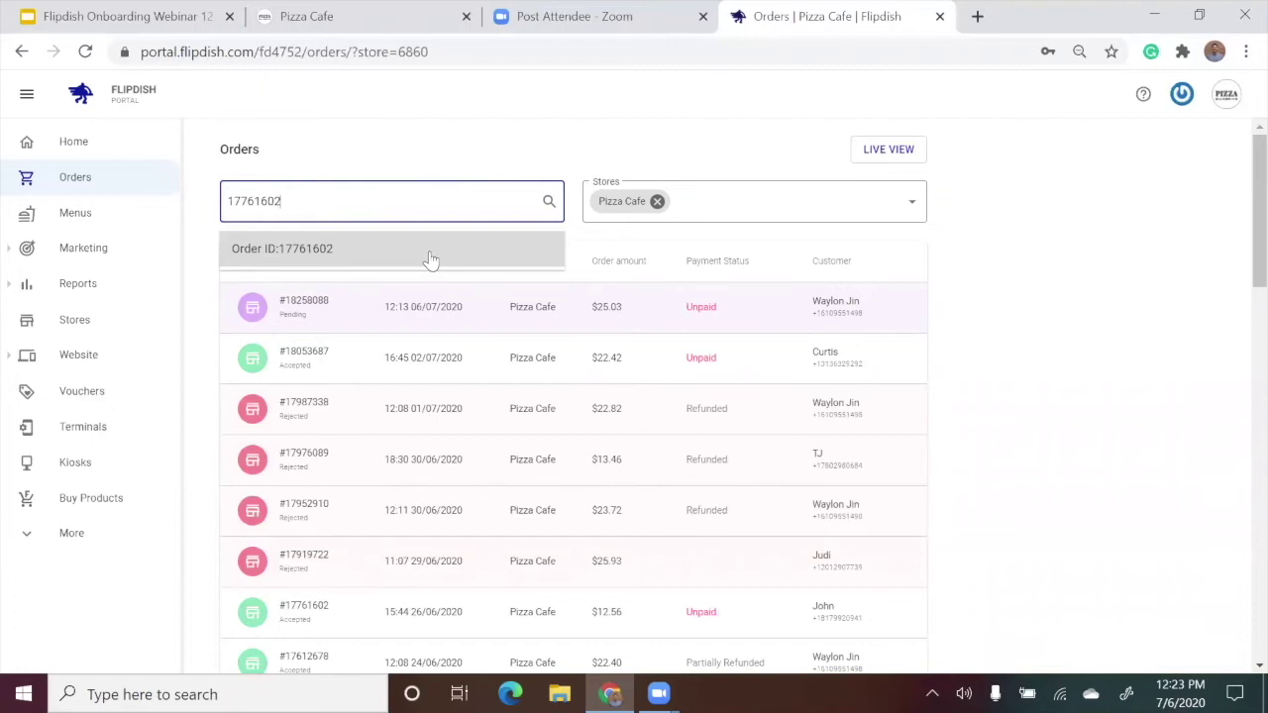
left_click(490, 149)
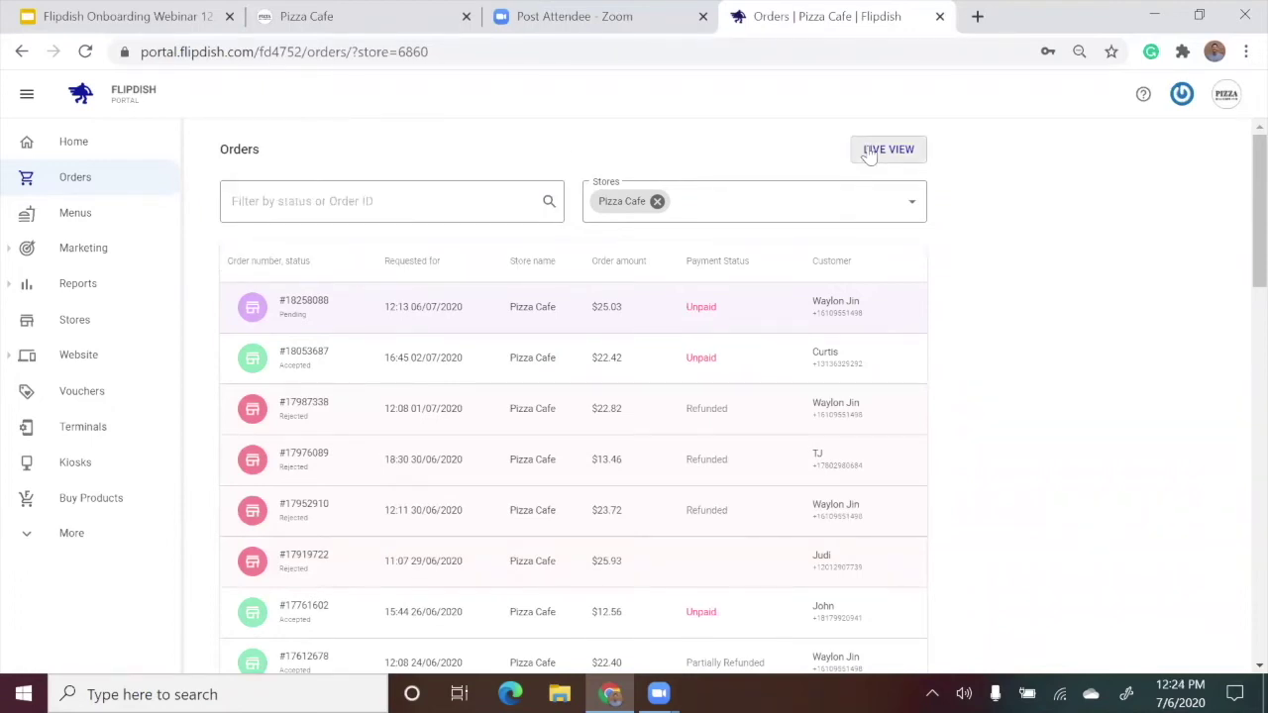
Open Live View and toggle the new-order alert sound, leaving it muted.
left_click(869, 152)
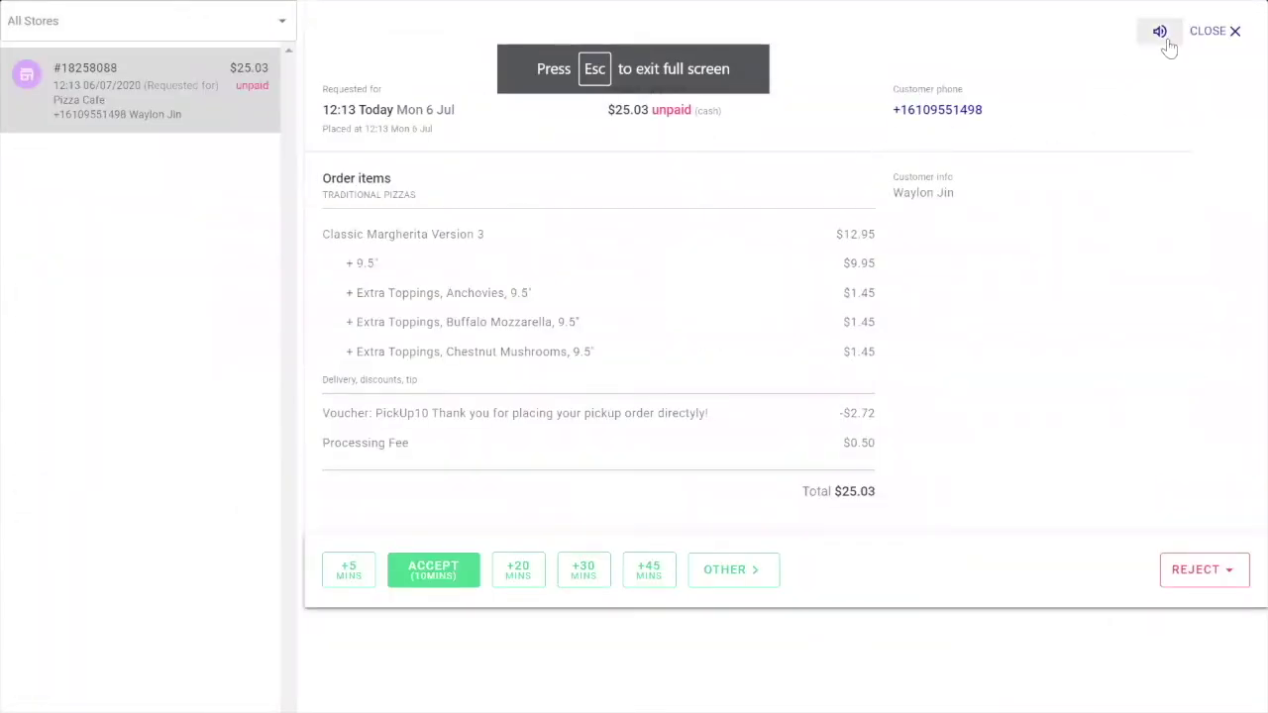
left_click(1168, 40)
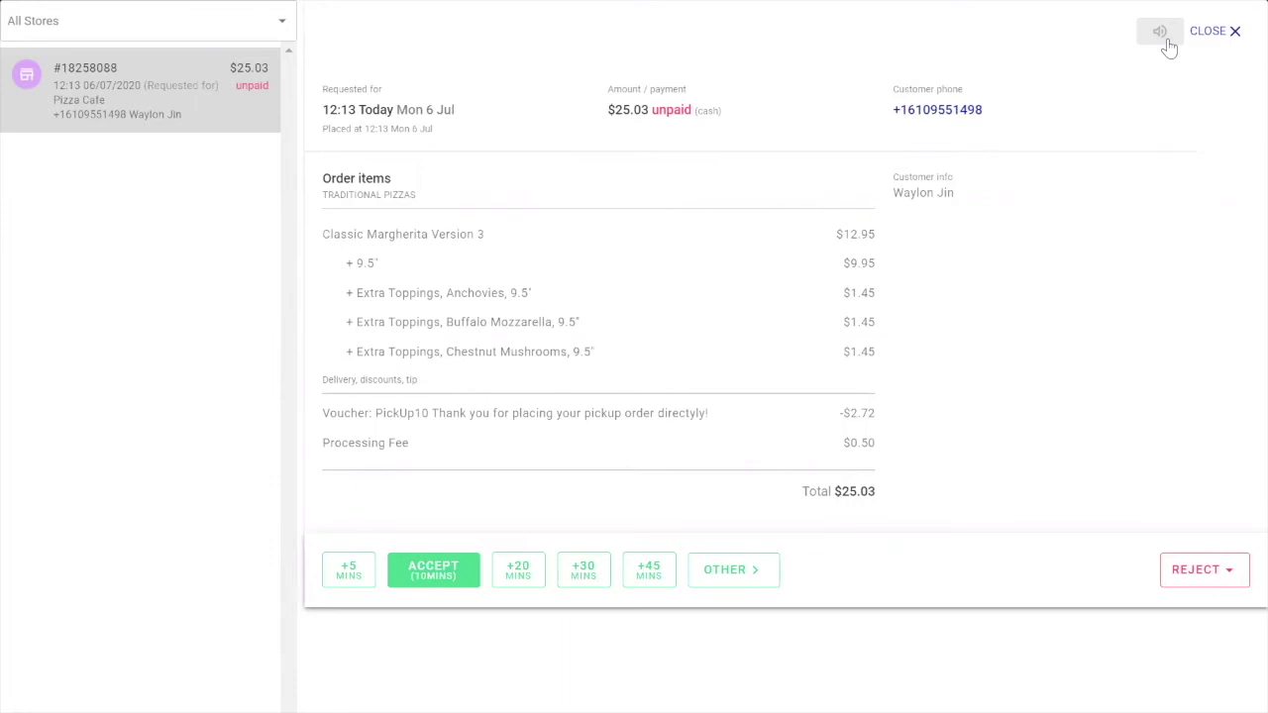
left_click(1169, 41)
left_click(1167, 44)
Accept the pending $25.03 order with 30 extra minutes, then reopen it from the orders list.
left_click(674, 574)
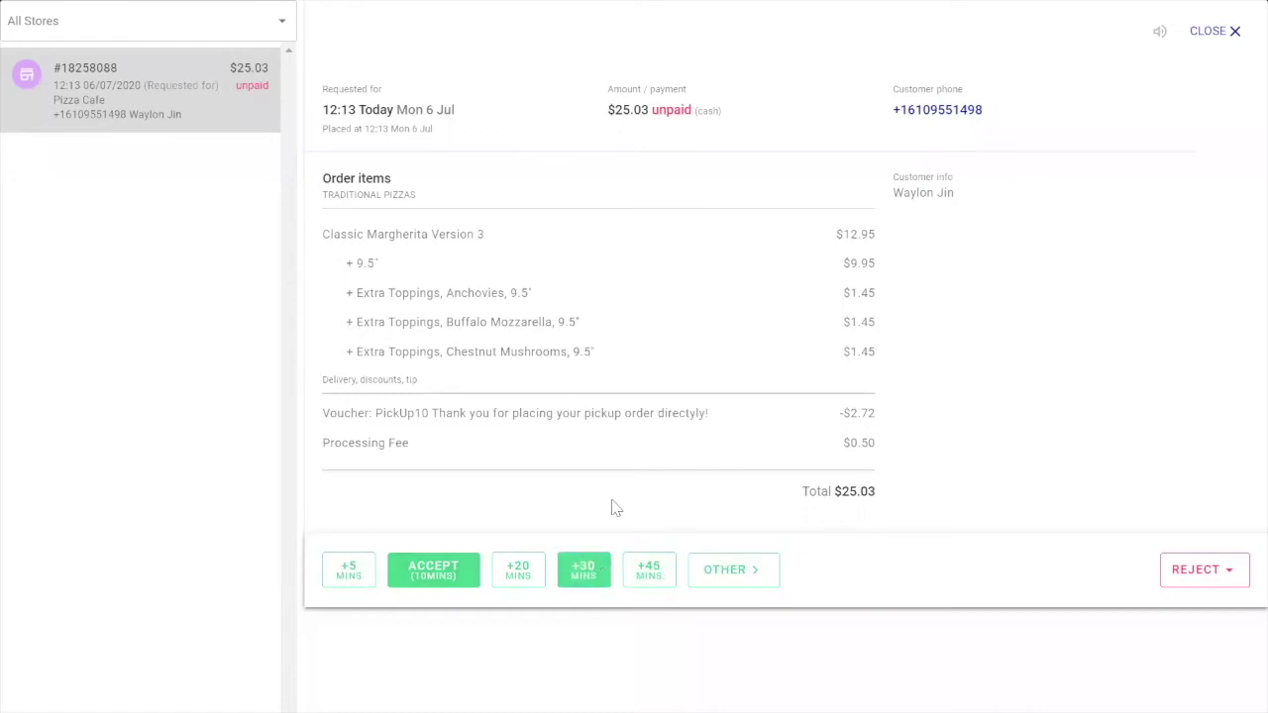
left_click(610, 575)
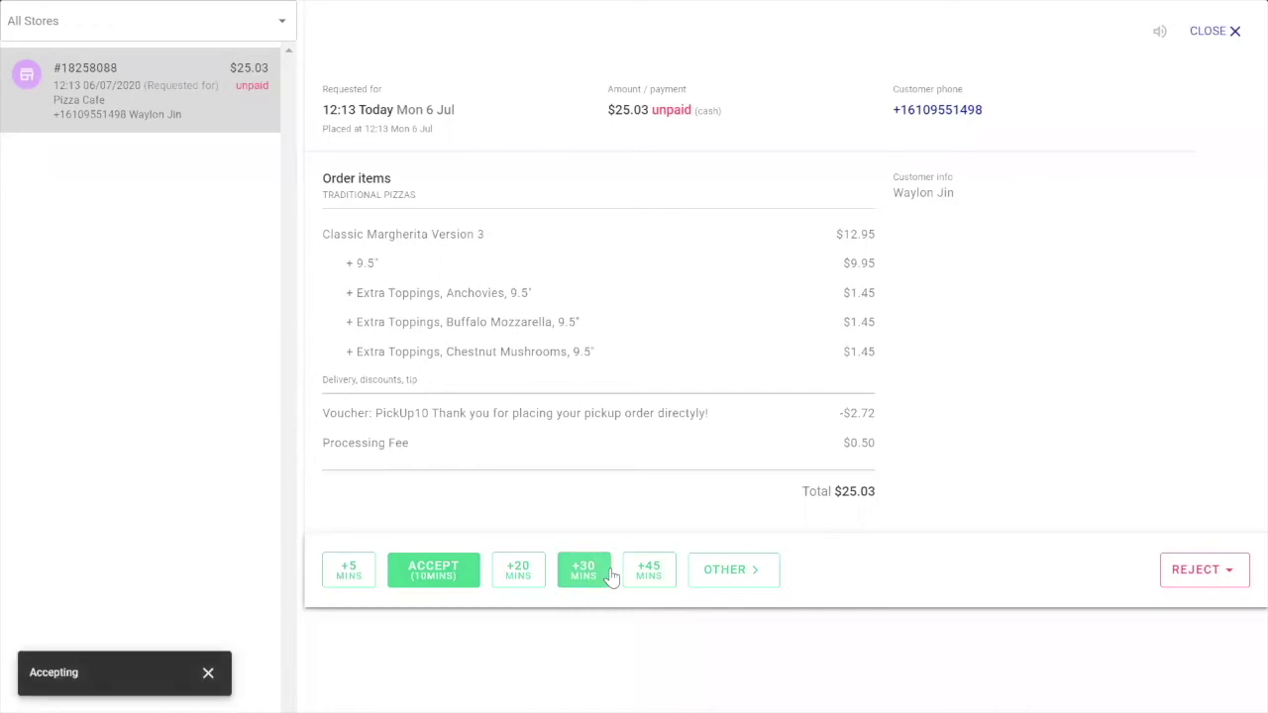
left_click(1217, 32)
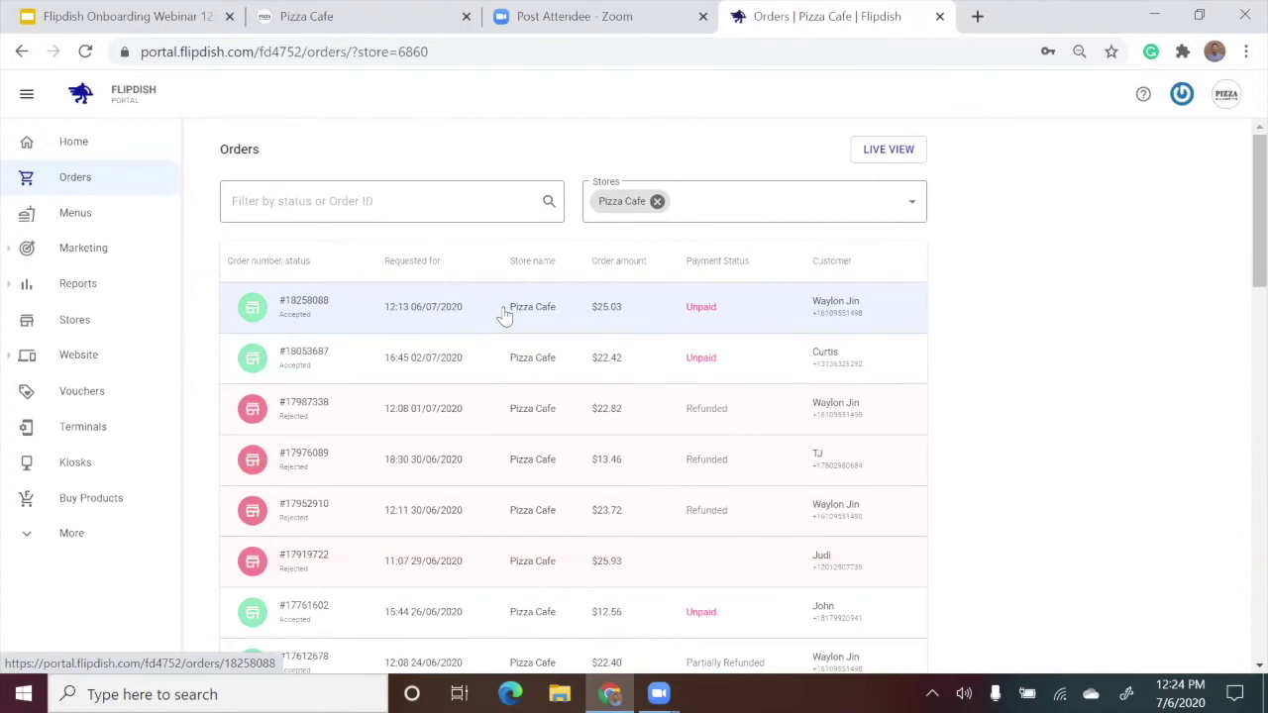
left_click(505, 314)
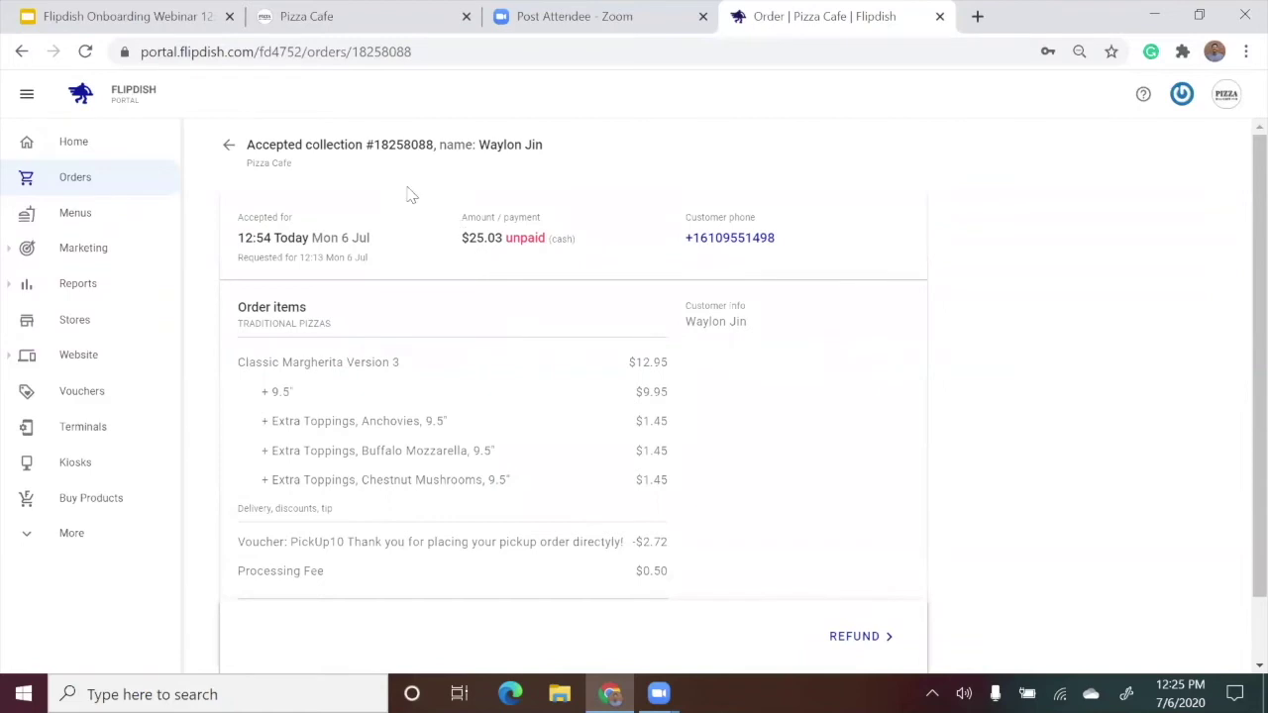
Review the $25.03 order's details, including the Margherita toppings and PickUp10 voucher, and begin a refund.
left_click_drag(307, 144, 551, 147)
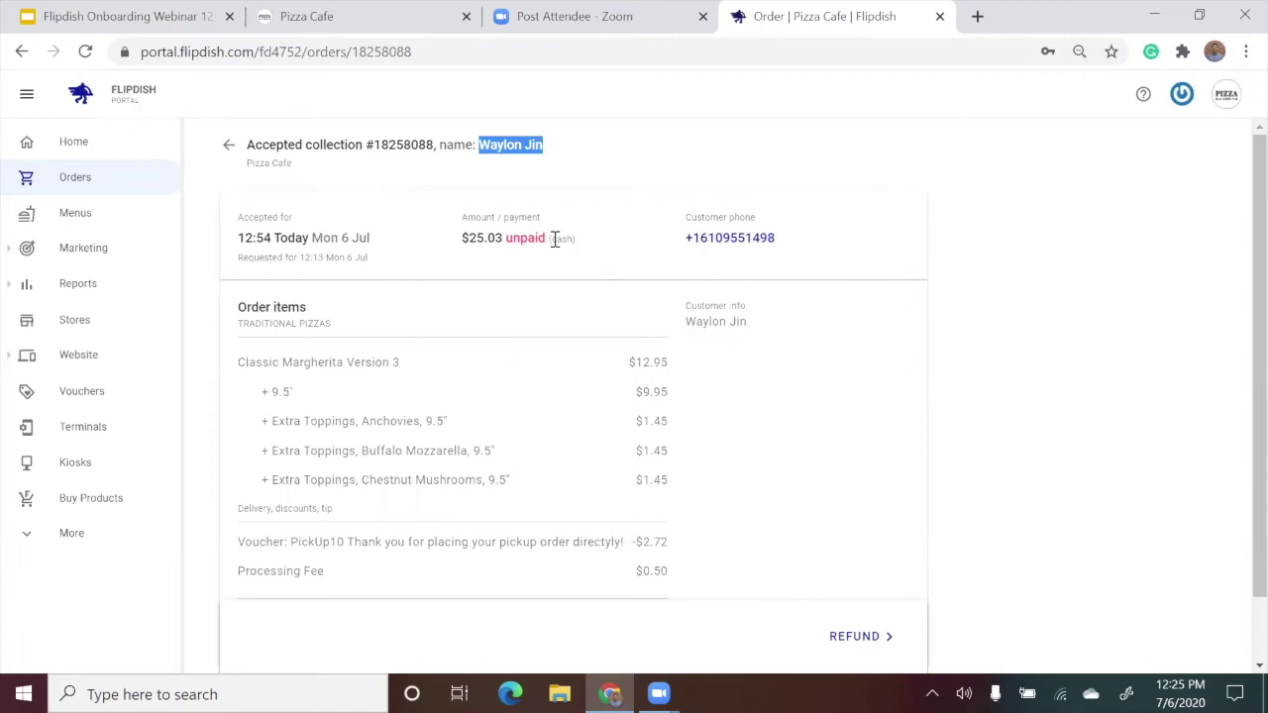
left_click(760, 255)
double_click(759, 237)
left_click(803, 237)
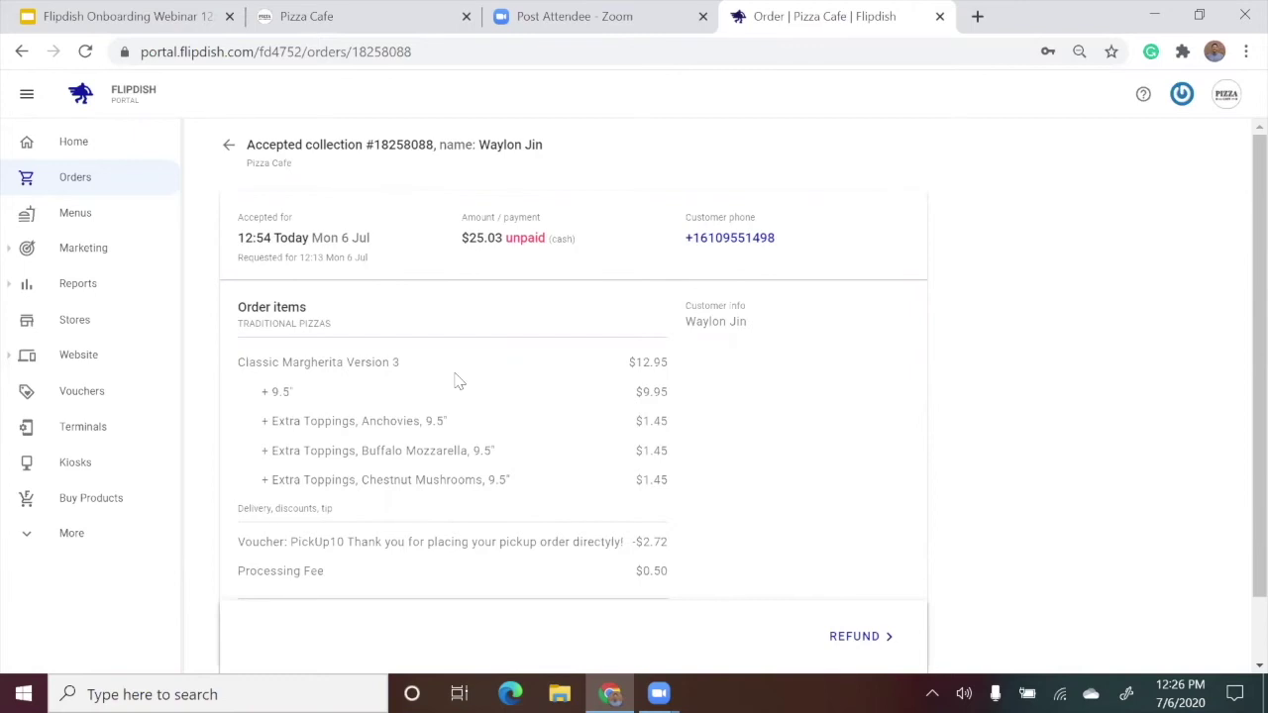
scroll(351, 290, "down", 1)
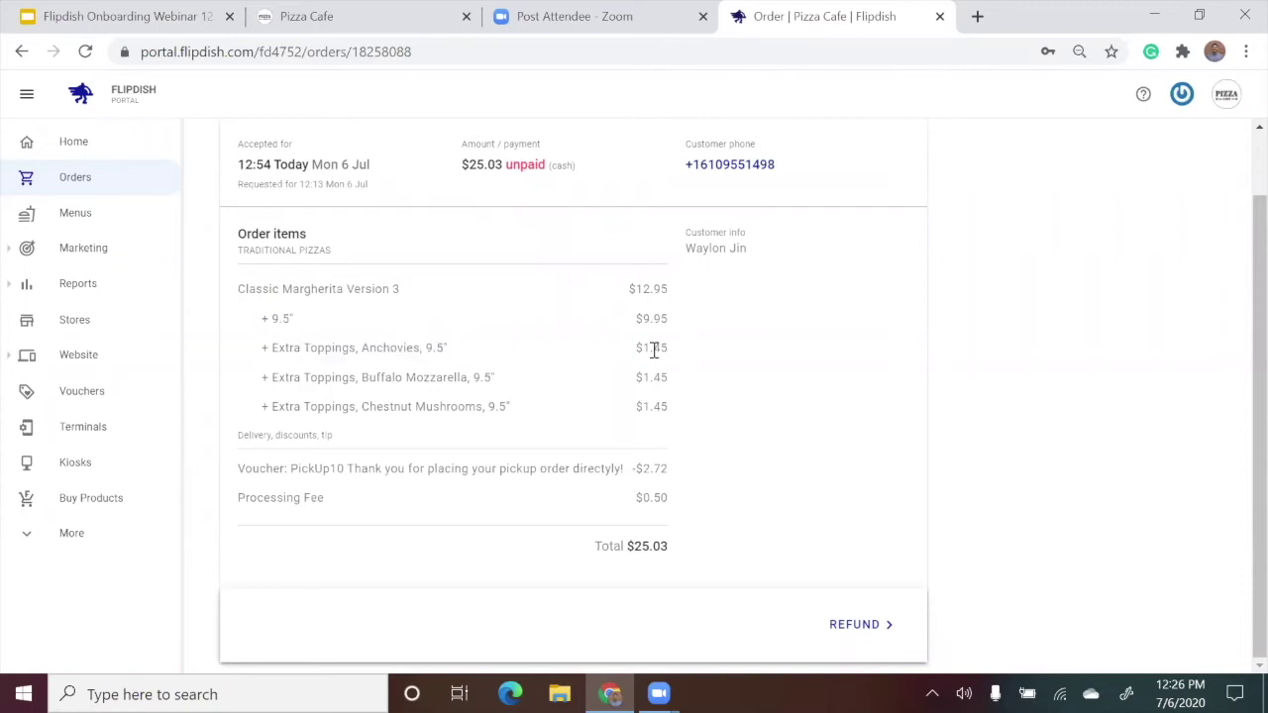
left_click(889, 628)
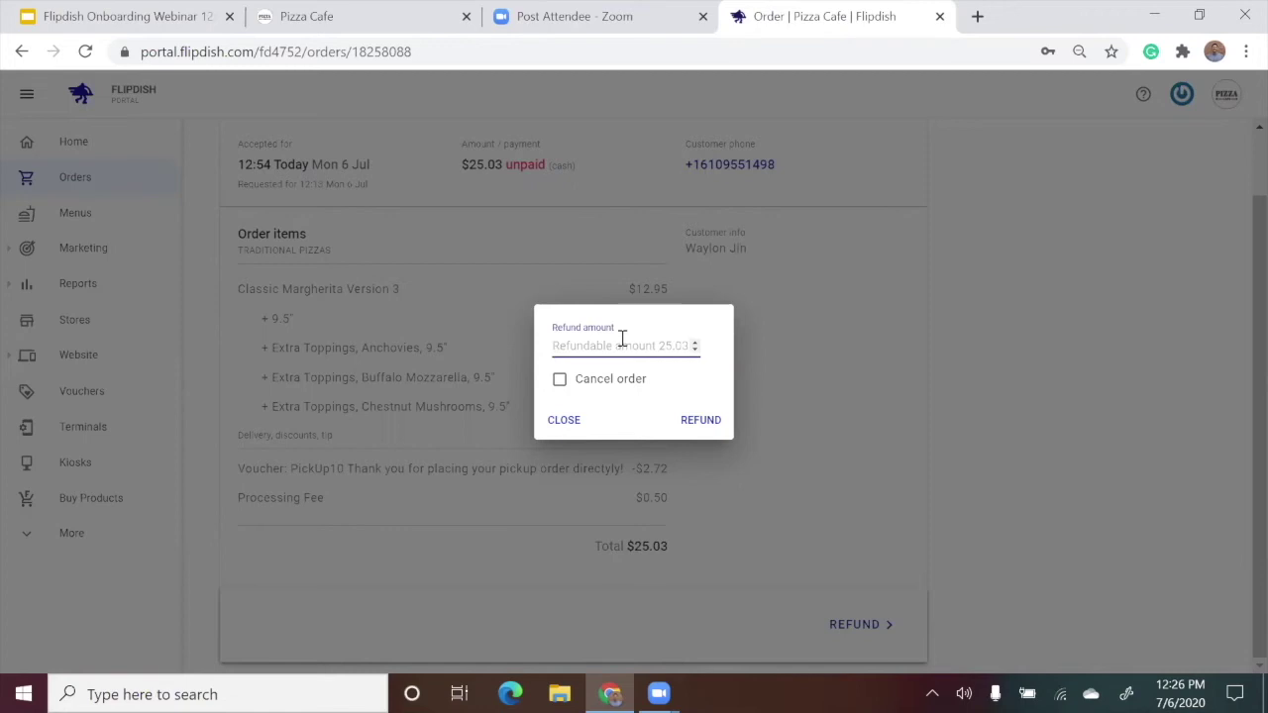
Enter 1.95 as the refund amount and submit the $1.95 partial refund.
type("1.95")
left_click(639, 330)
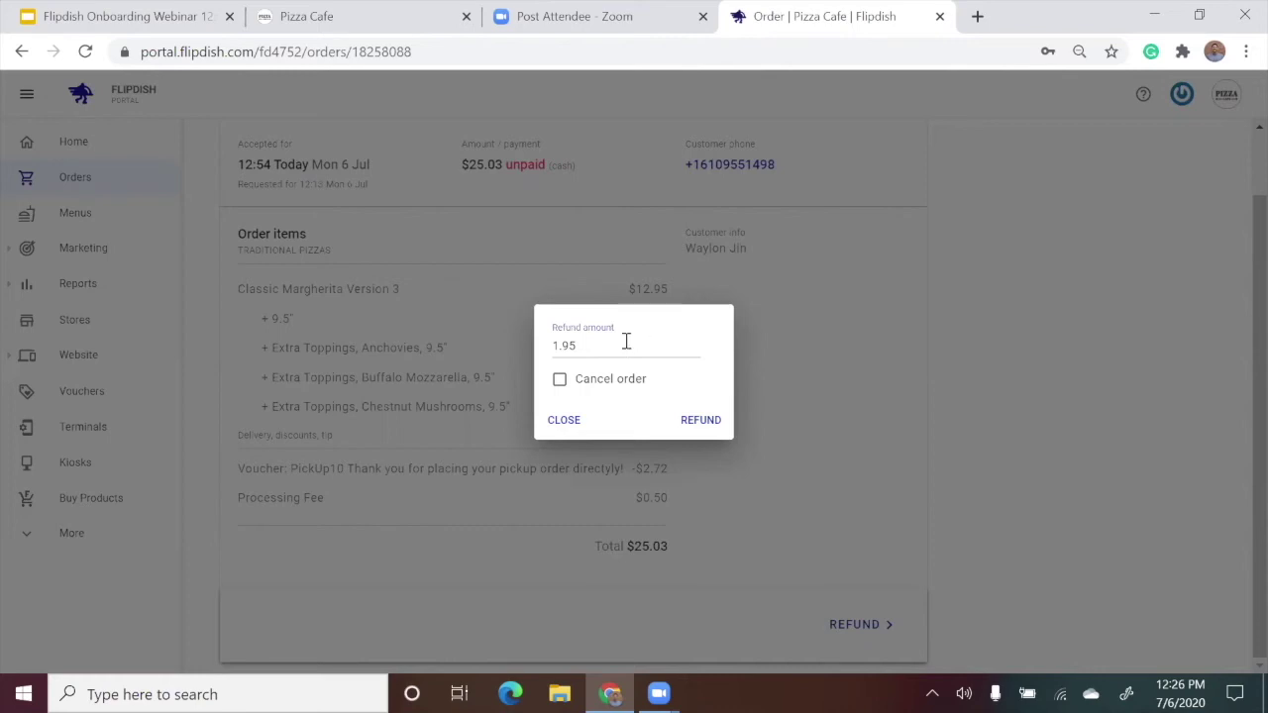
left_click(715, 431)
left_click(717, 428)
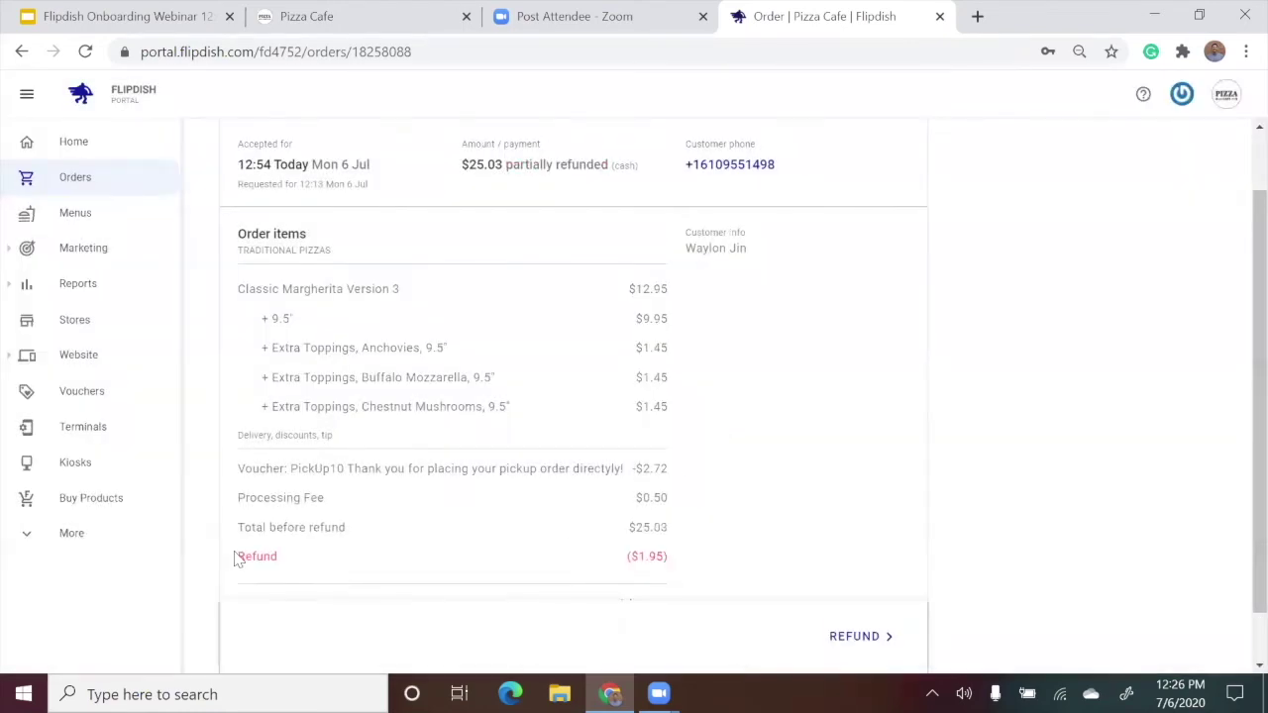
left_click_drag(238, 559, 699, 555)
left_click(701, 555)
scroll(685, 342, "down", 1)
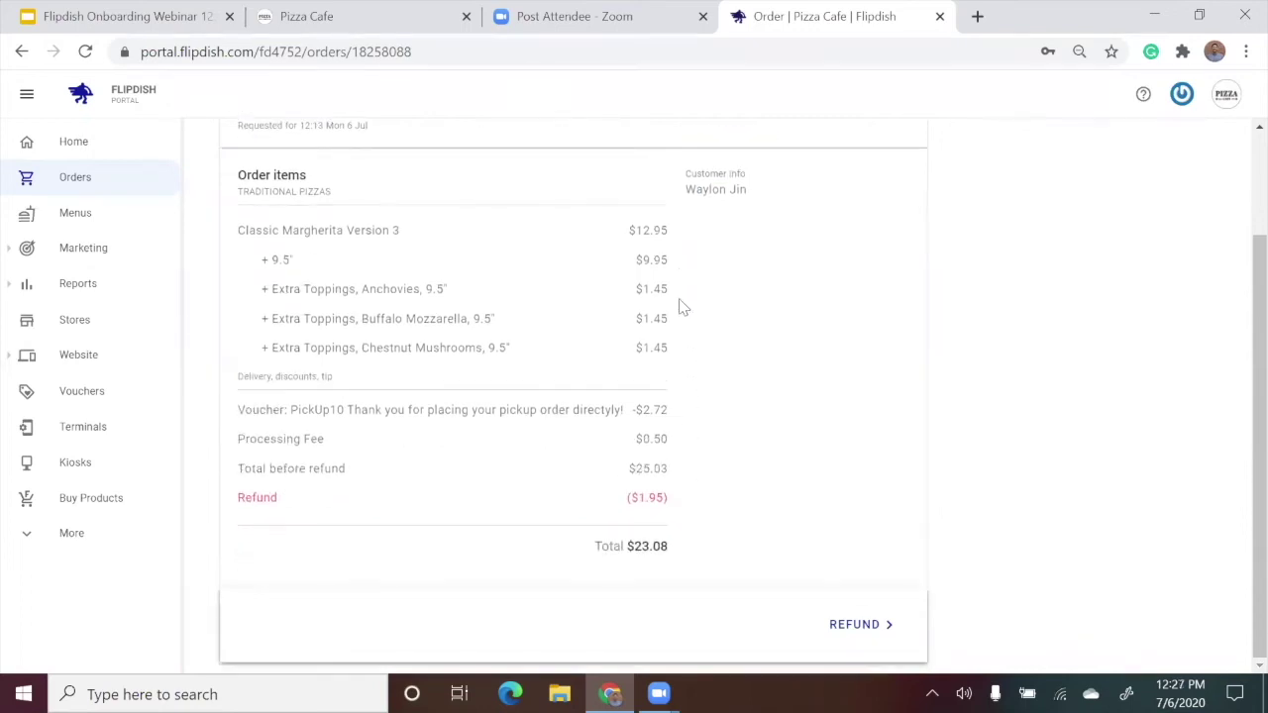
left_click_drag(630, 501, 669, 504)
left_click(669, 503)
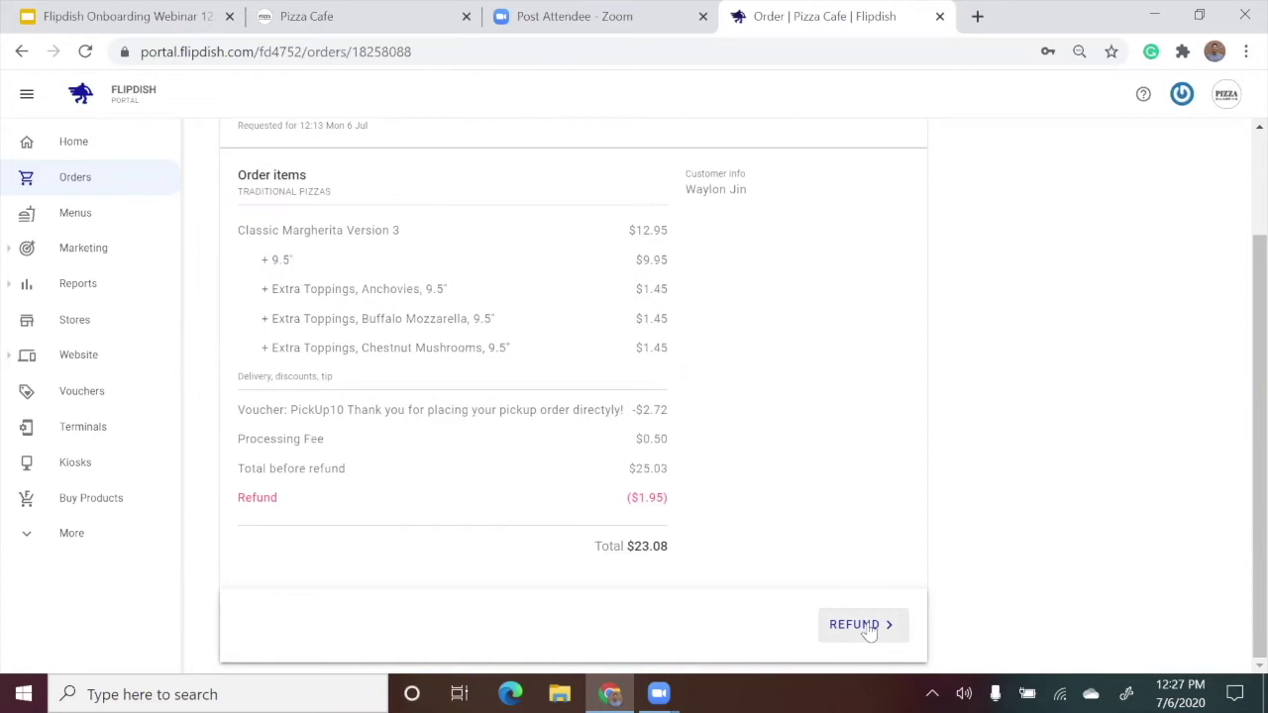
Refund the full remaining balance of the $25.03 order, bringing its total to $0.00.
left_click(868, 630)
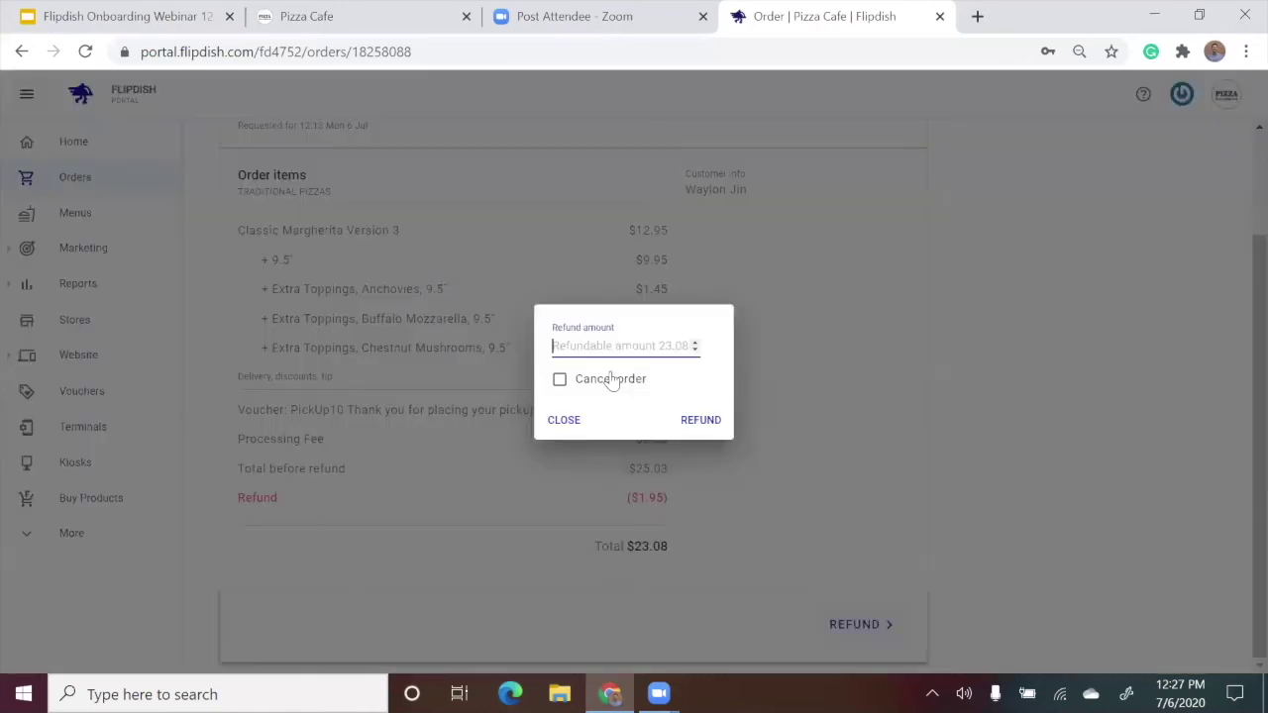
left_click(701, 421)
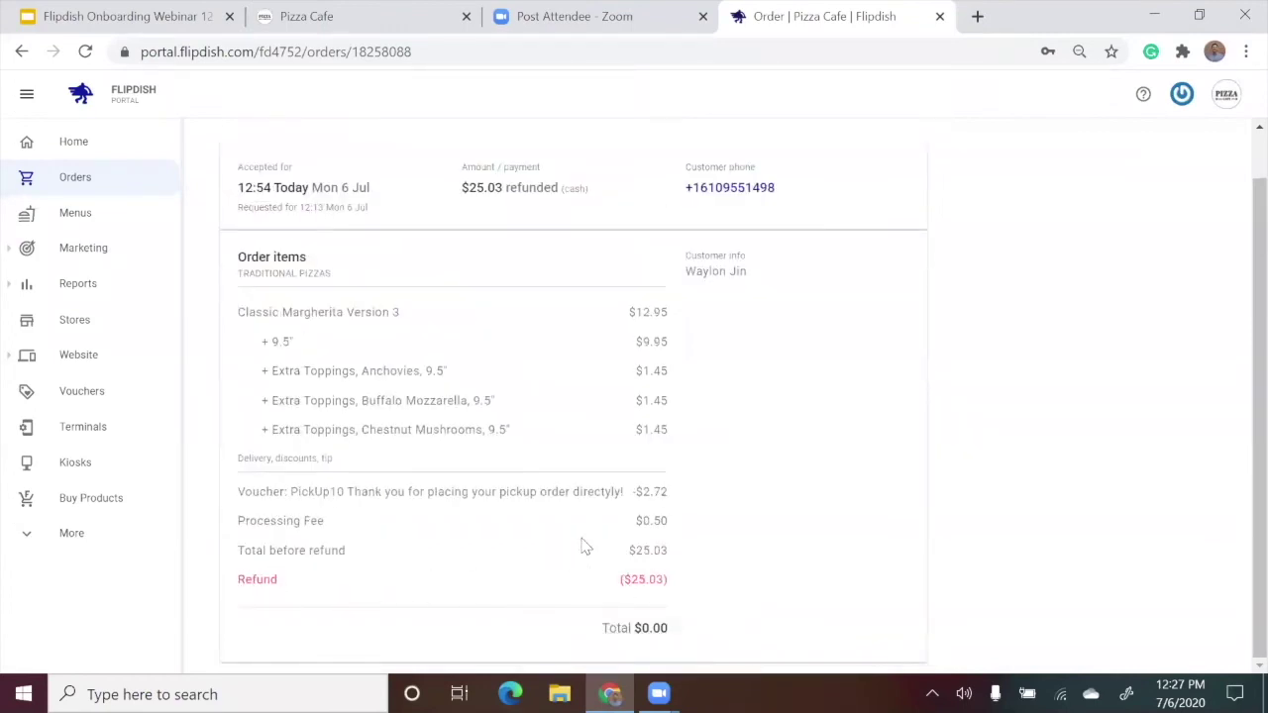
double_click(685, 553)
left_click(686, 553)
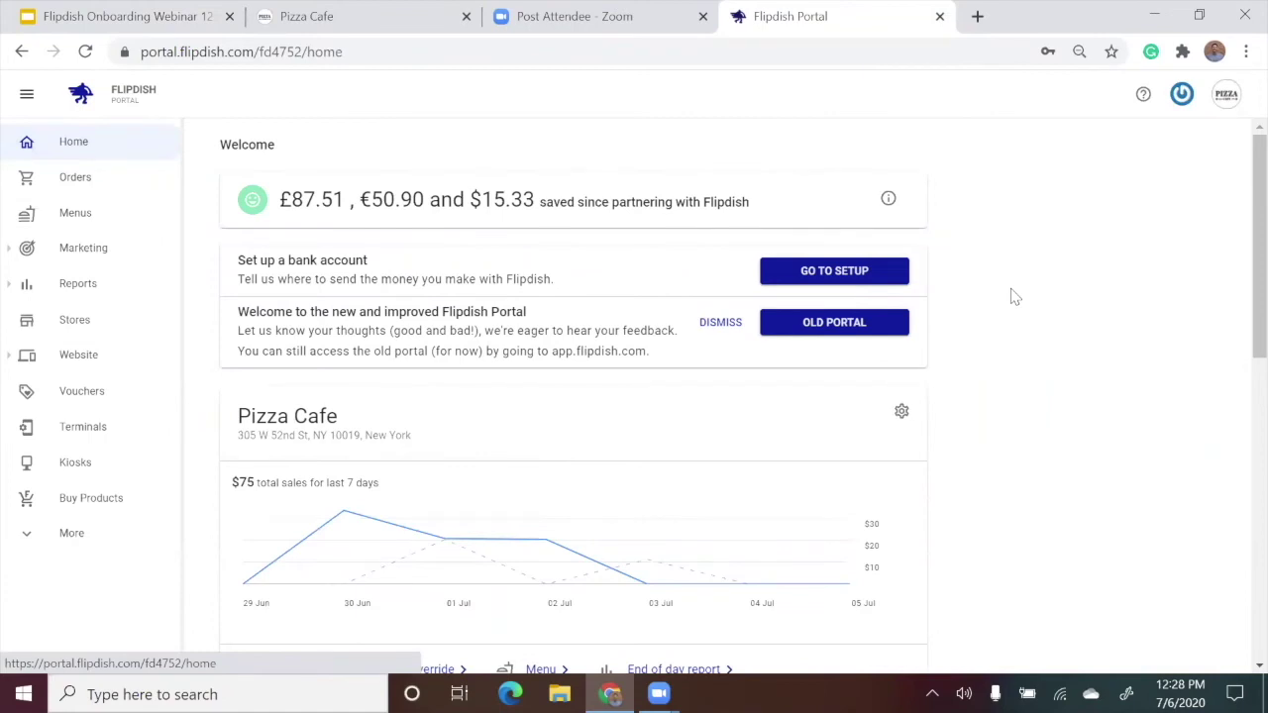
Open the Pizza Cafe store's settings and go to its Opening hours page.
scroll(1013, 297, "down", 1)
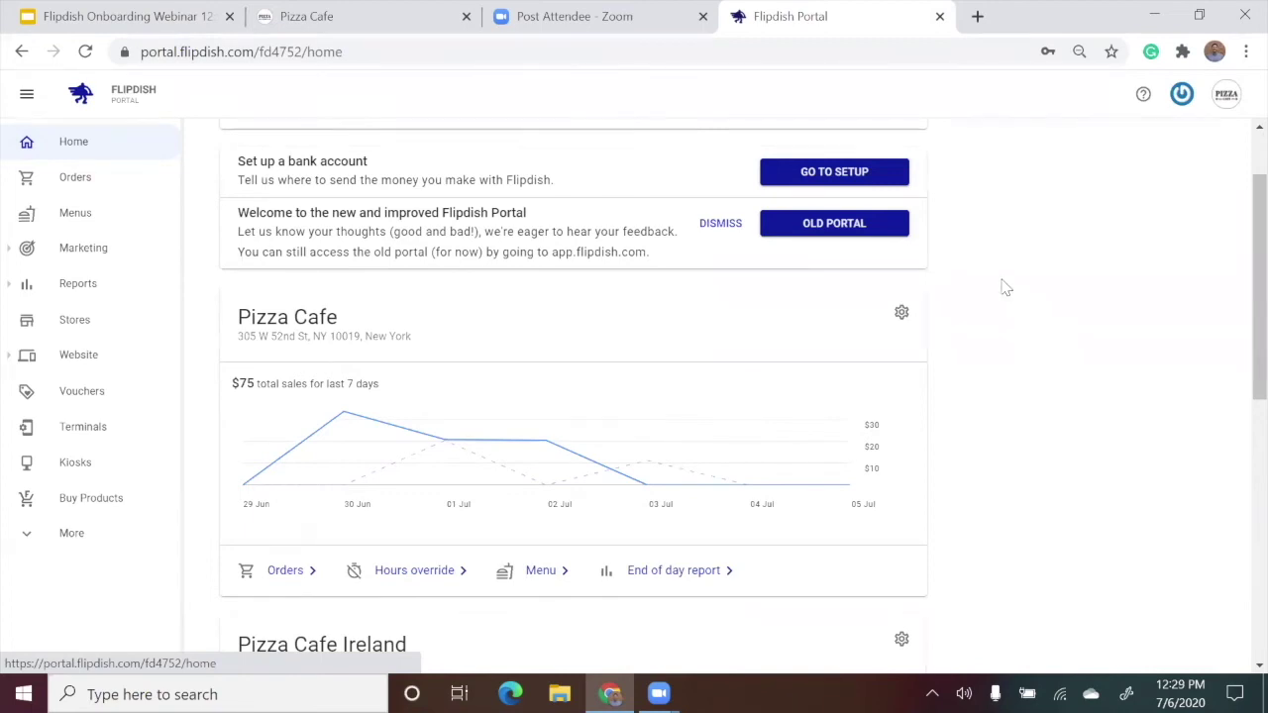
left_click(903, 315)
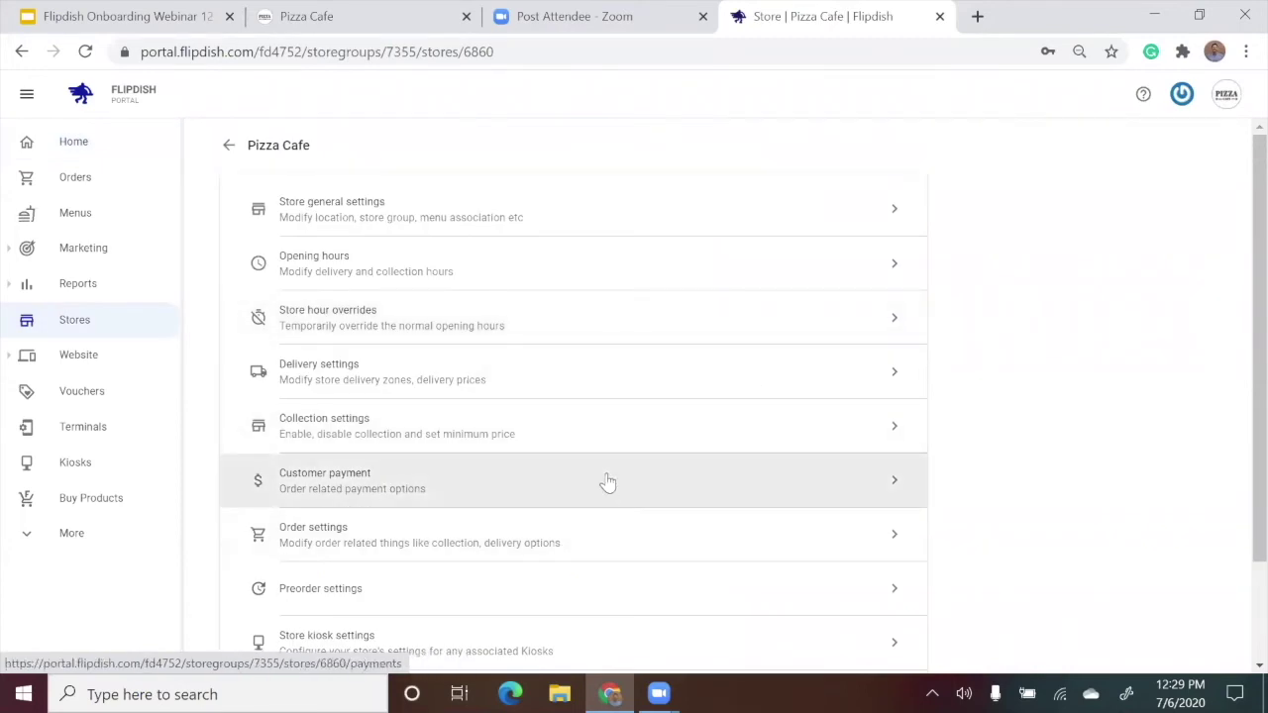
left_click(587, 277)
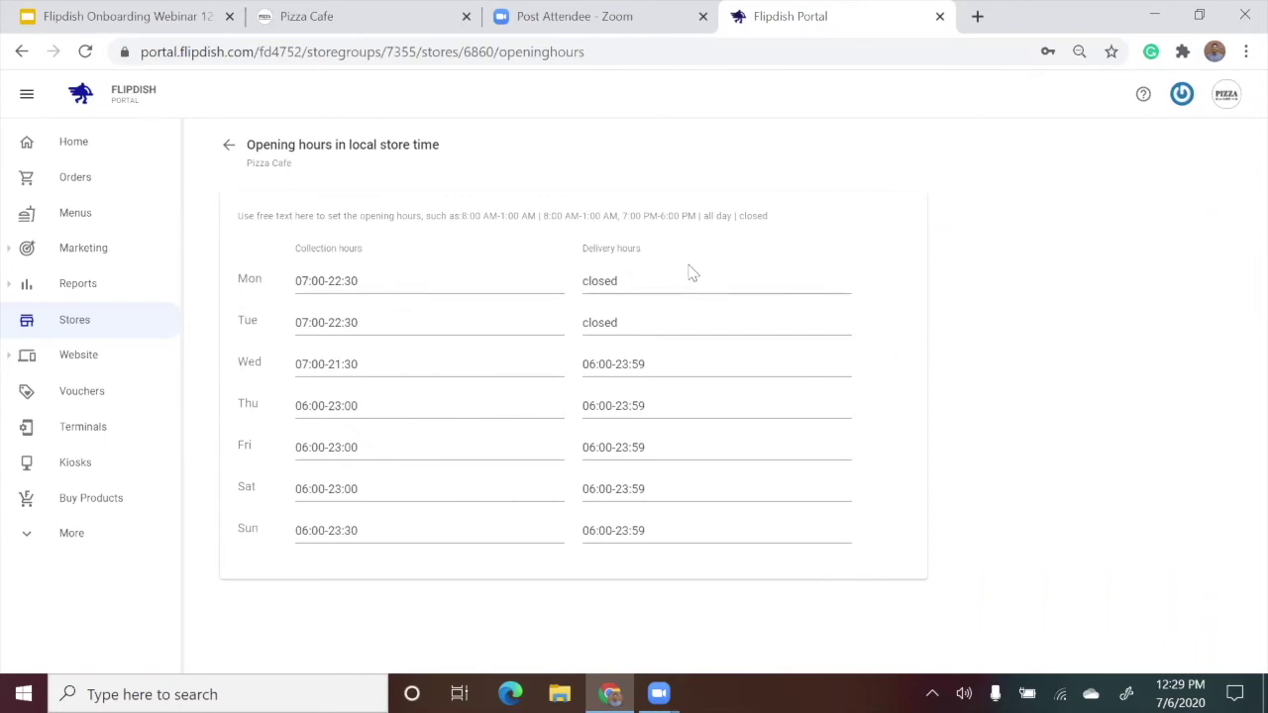
Change Monday's collection hours from 07:00-22:30 to 07:00-21:30 and save them.
left_click(399, 319)
left_click(396, 363)
left_click(389, 405)
left_click(396, 447)
left_click(398, 488)
left_click(399, 530)
left_click(345, 285)
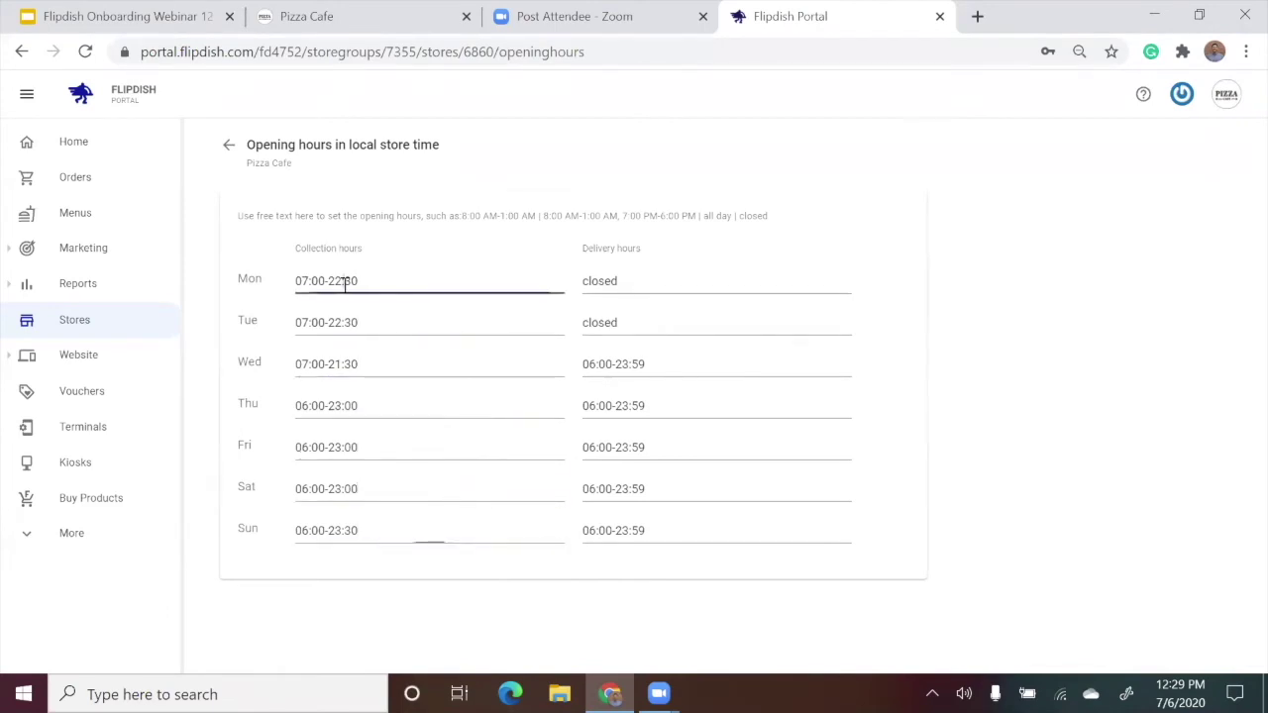
left_click(383, 311)
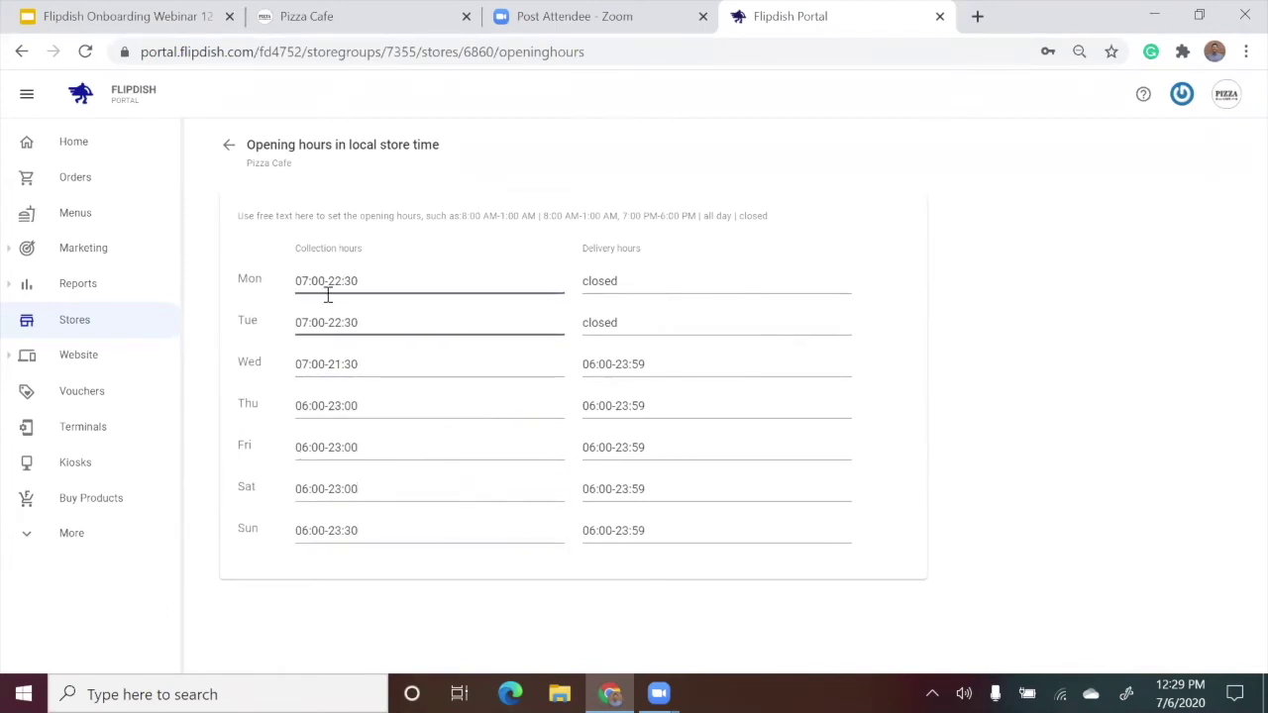
left_click(341, 284)
key("BackSpace")
type("1")
left_click(498, 259)
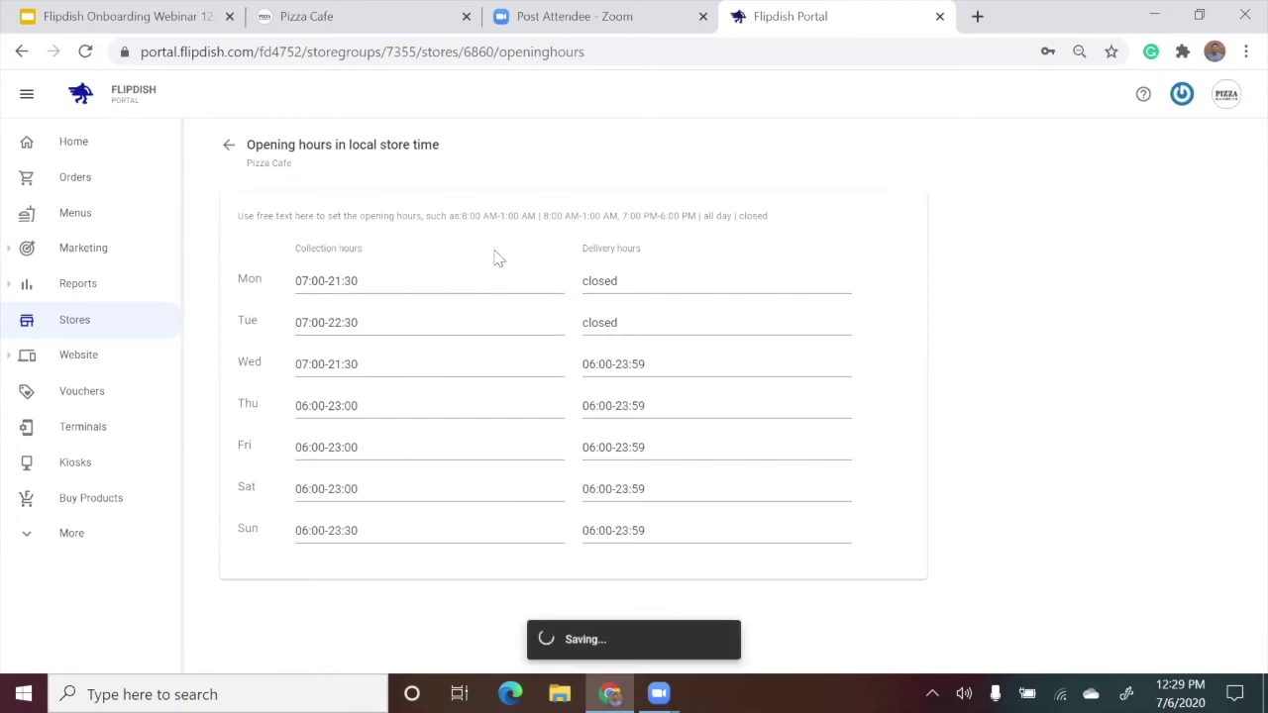
triple_click(641, 641)
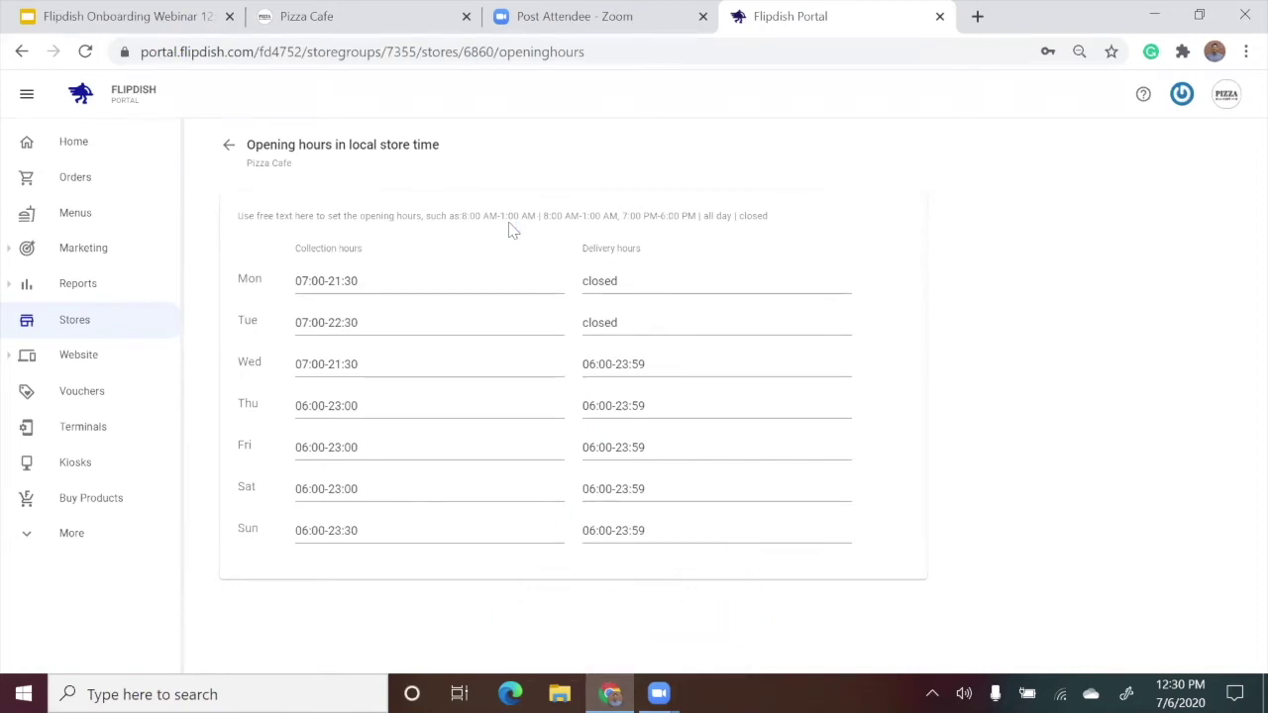
Copy Monday's 07:00-21:30 collection hours into Tuesday's collection field and save.
triple_click(409, 278)
key("ctrl+c")
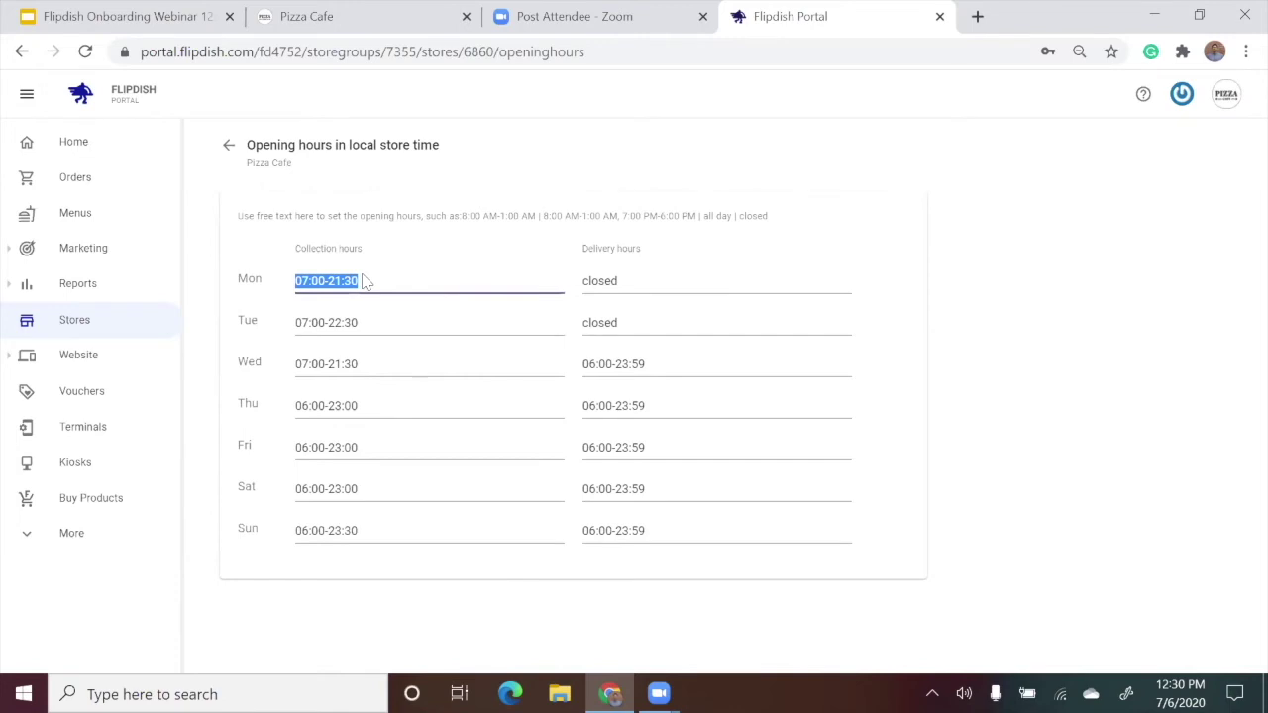
triple_click(397, 326)
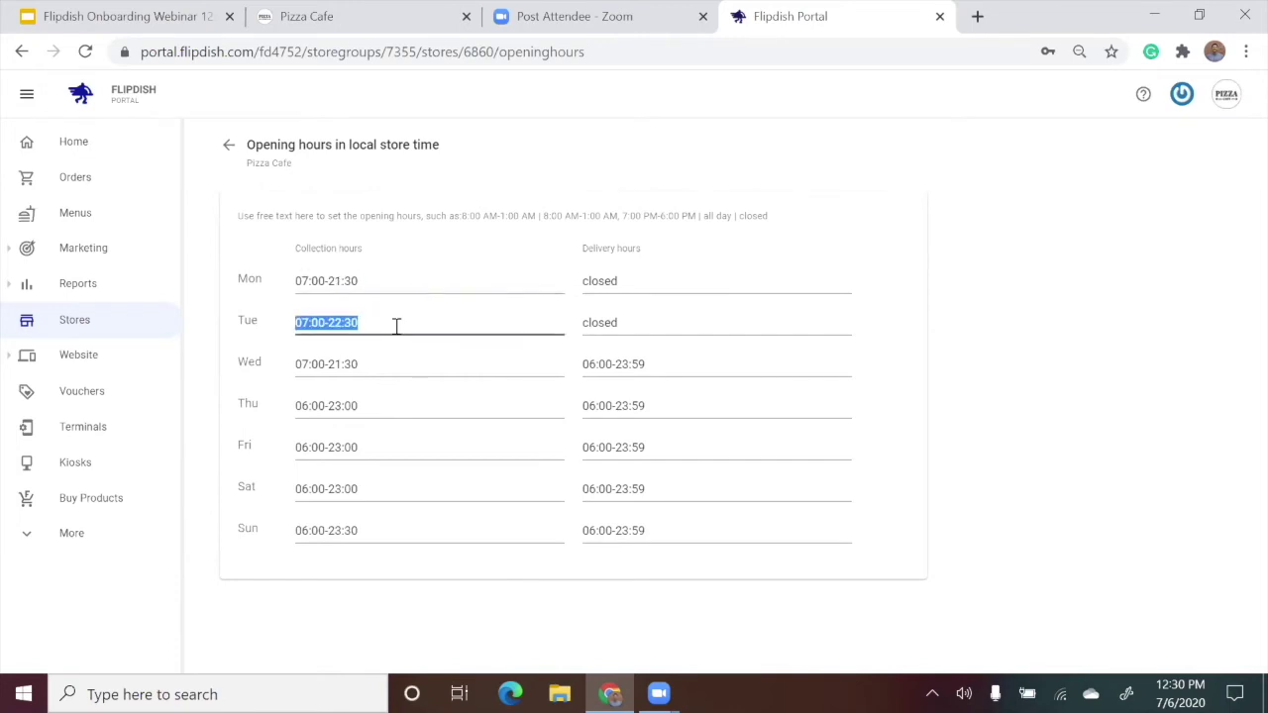
key("ctrl+v")
left_click(441, 229)
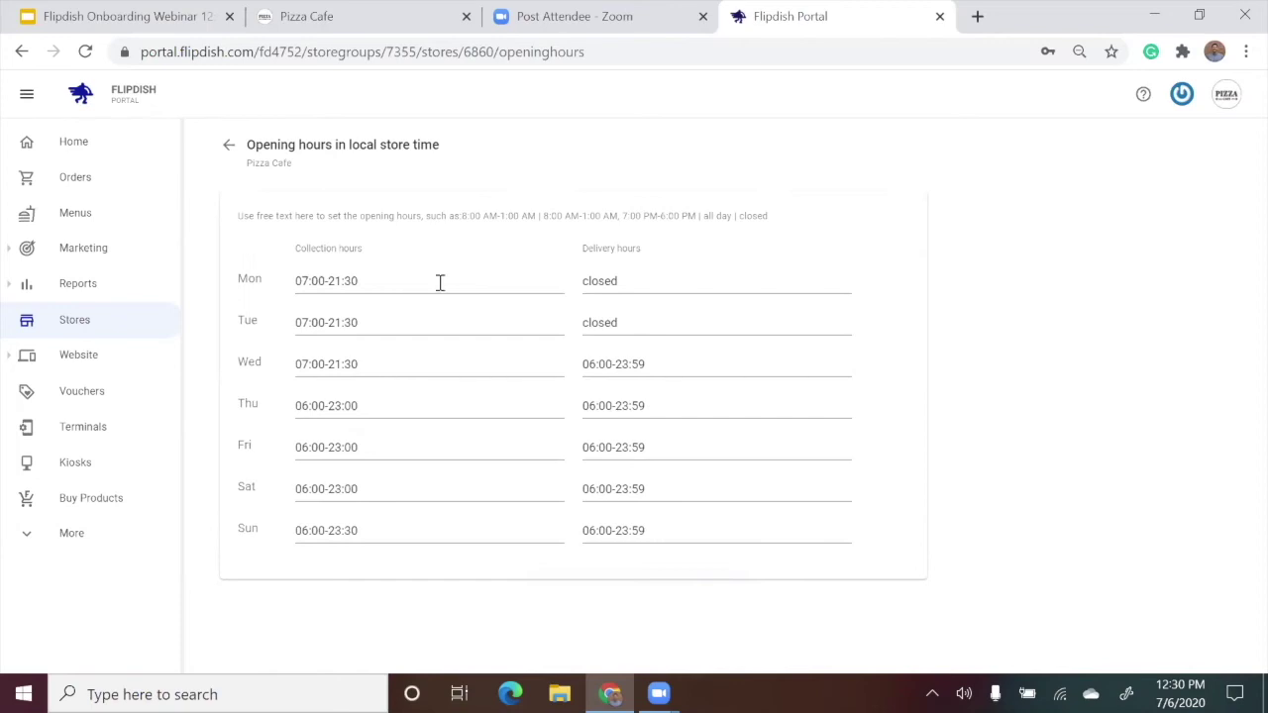
Paste 07:00-21:30 into Tuesday's delivery hours, then set it back to 'closed' and save.
triple_click(386, 323)
key("ctrl+c")
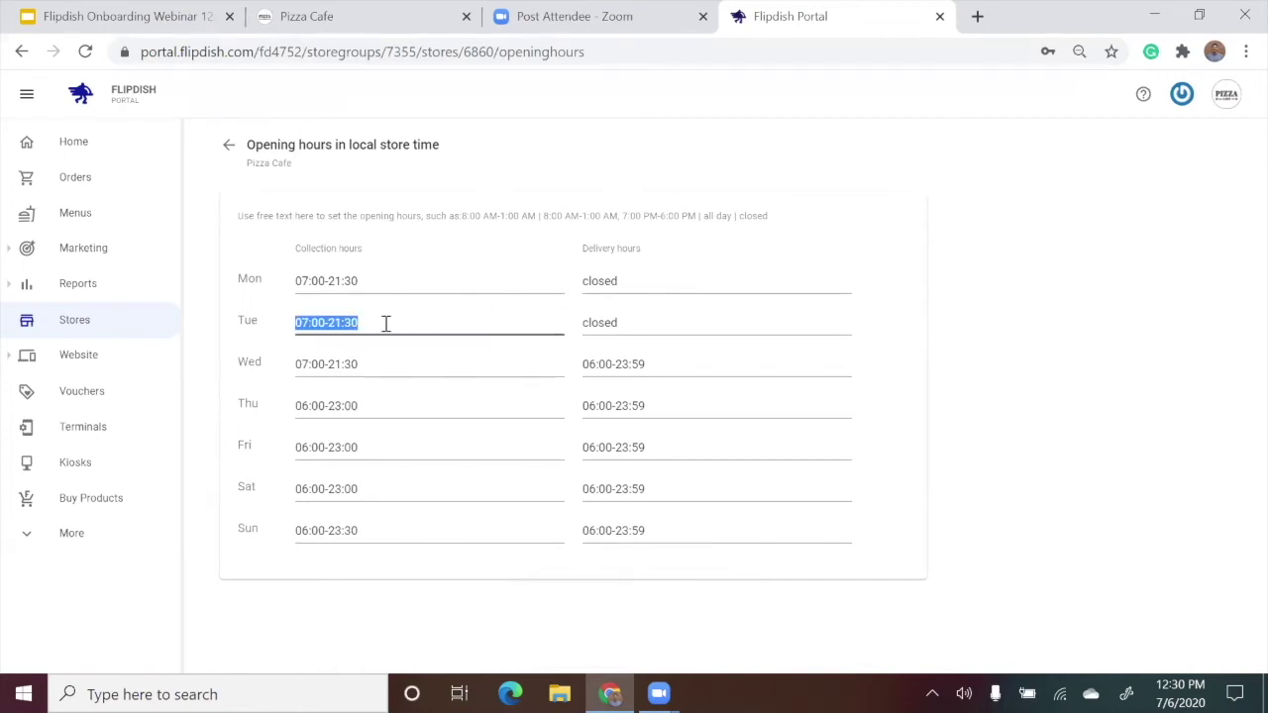
triple_click(629, 323)
key("ctrl+v")
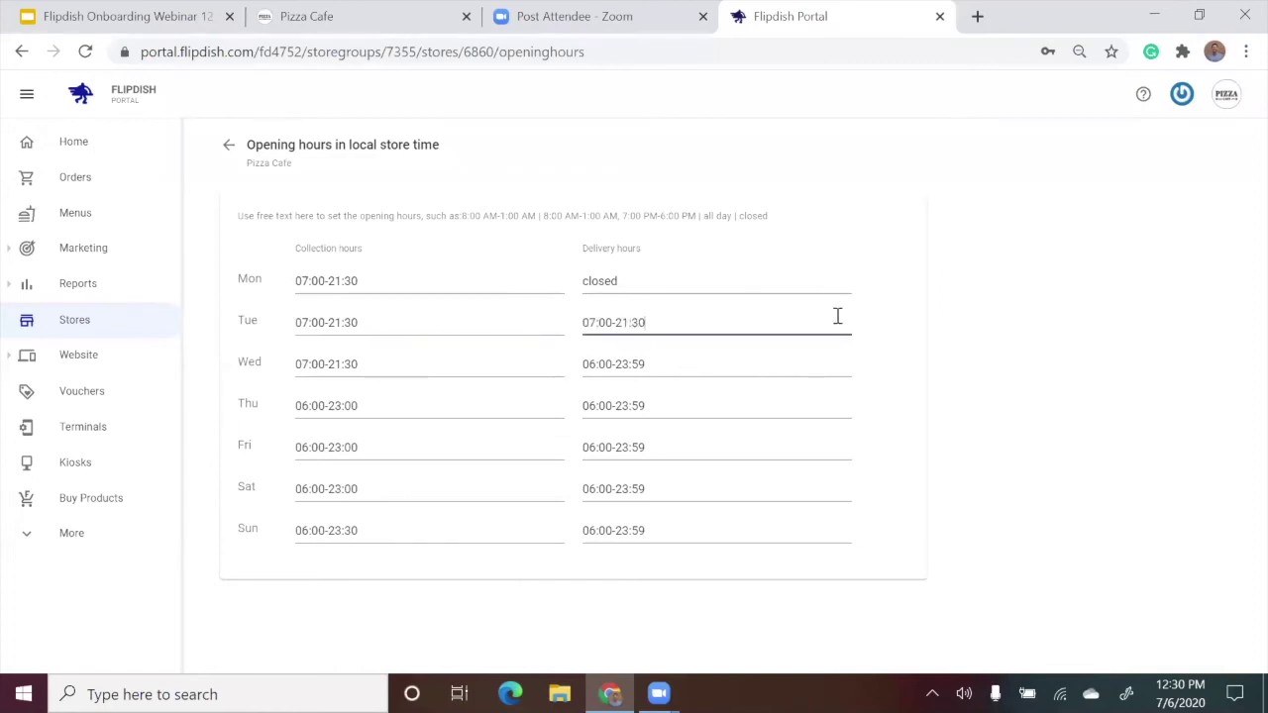
left_click(901, 328)
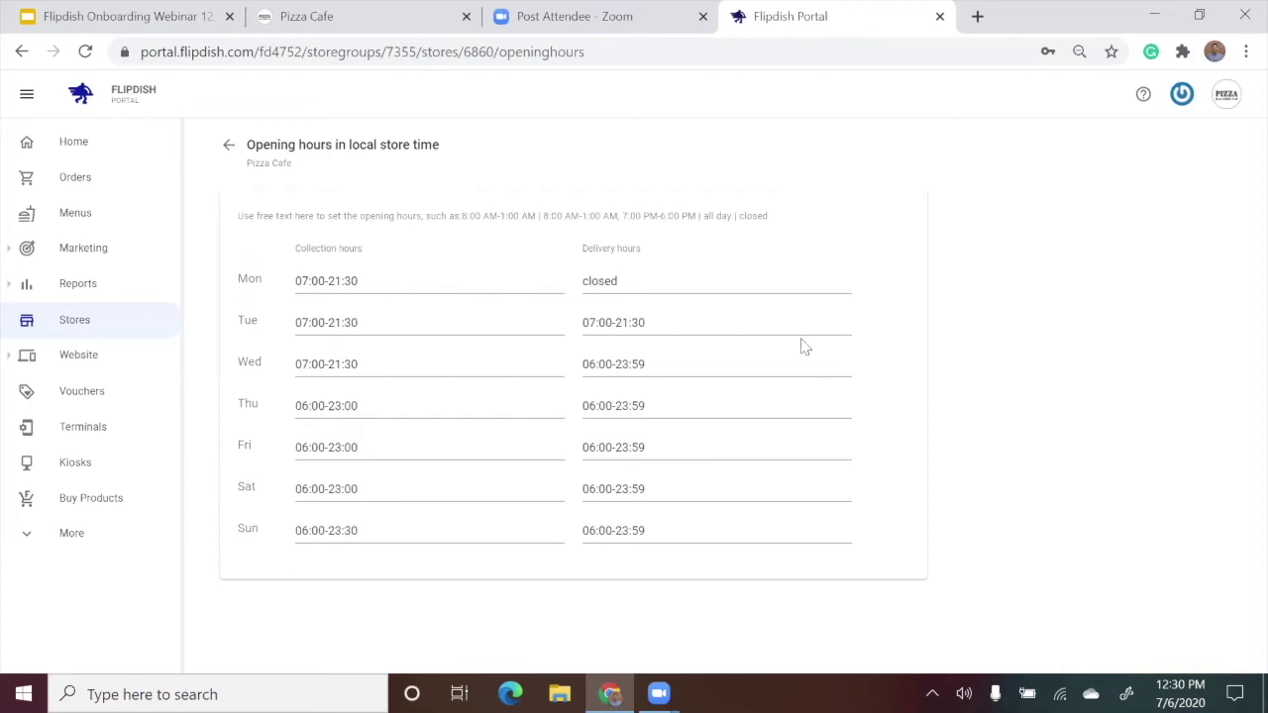
triple_click(730, 327)
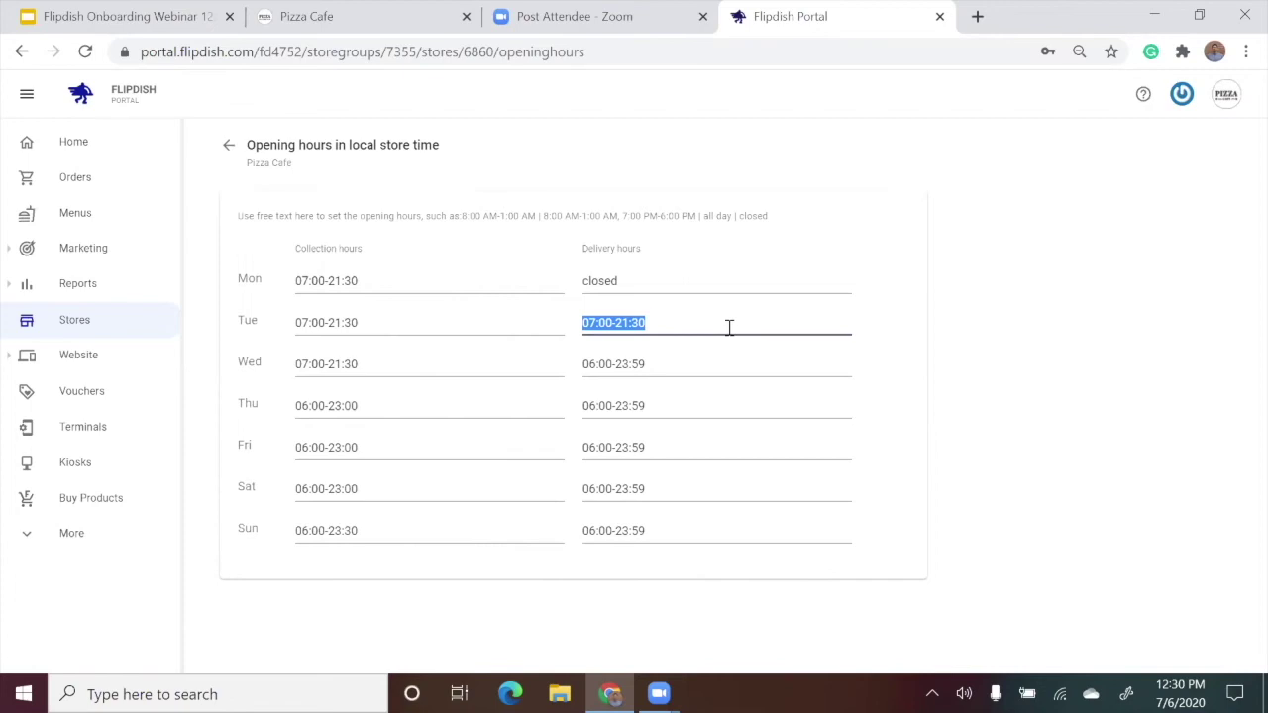
type("closed")
left_click(936, 305)
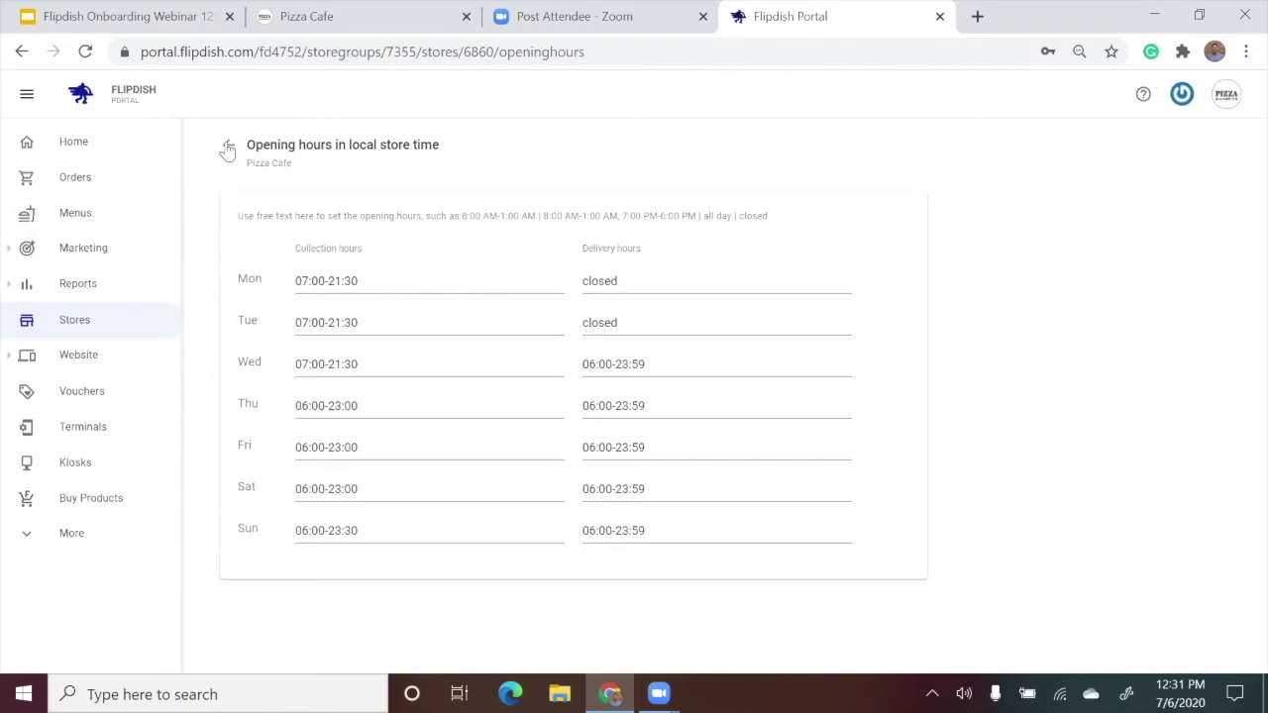
From Home, open the Hours override page on the Pizza Cafe store card.
left_click(125, 149)
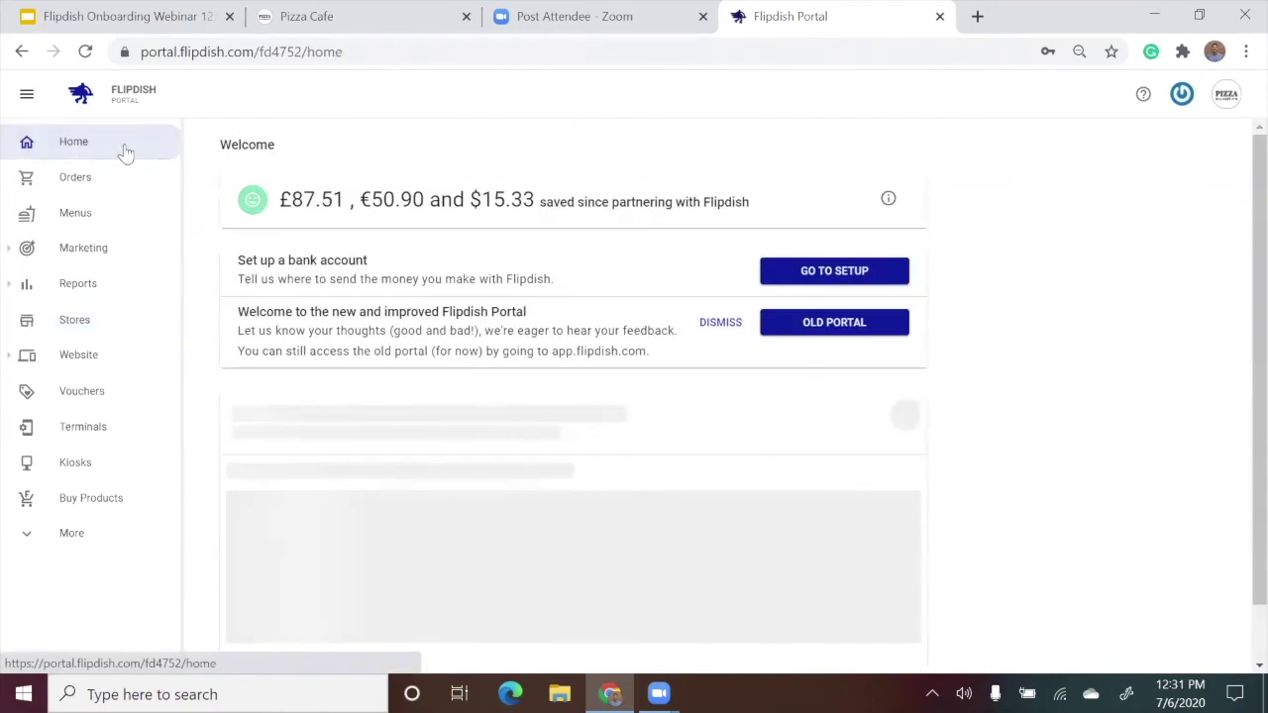
scroll(507, 170, "down", 1)
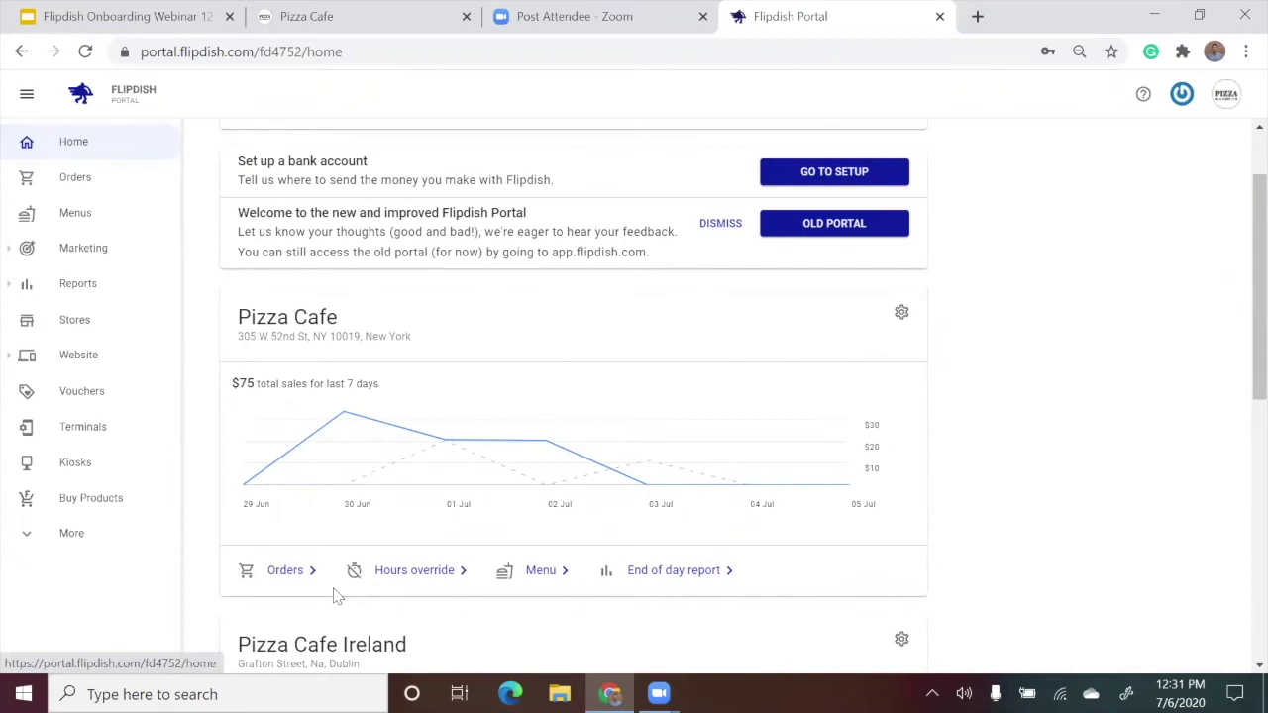
left_click(401, 566)
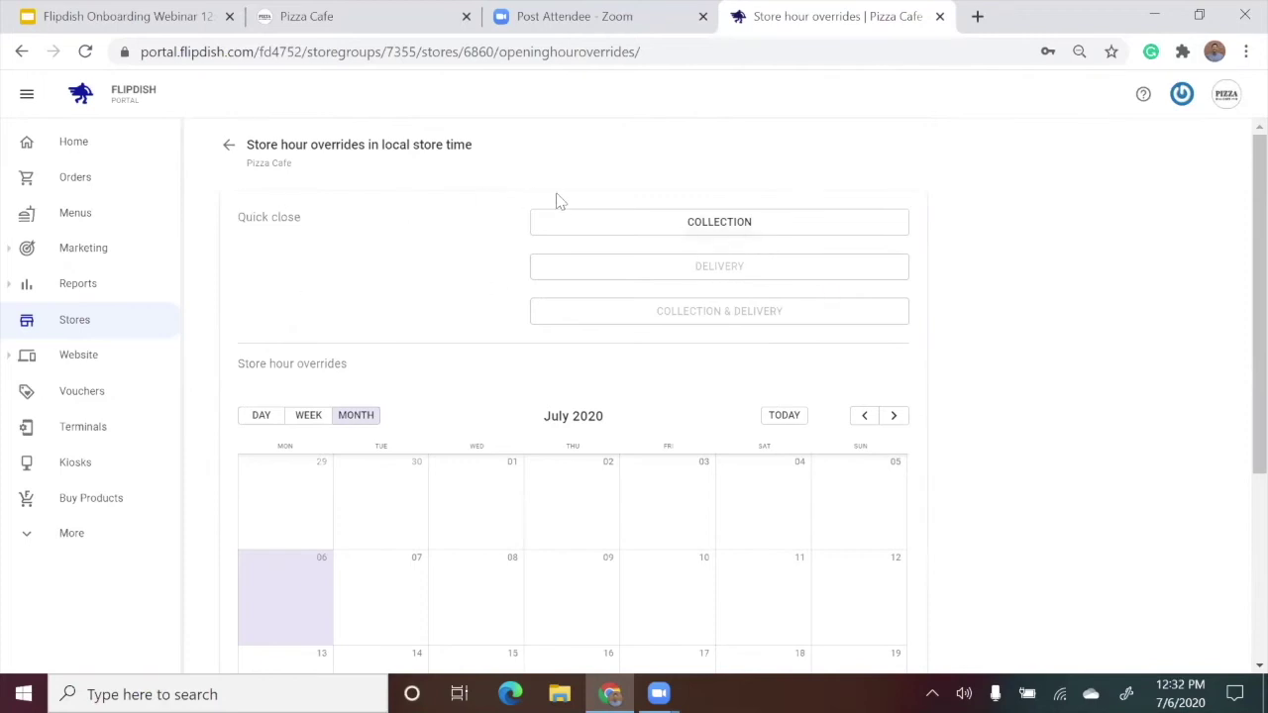
Show the COLLECTION quick-close durations, from 15 minutes to Until tomorrow or Other.
triple_click(280, 222)
left_click(646, 231)
left_click(646, 231)
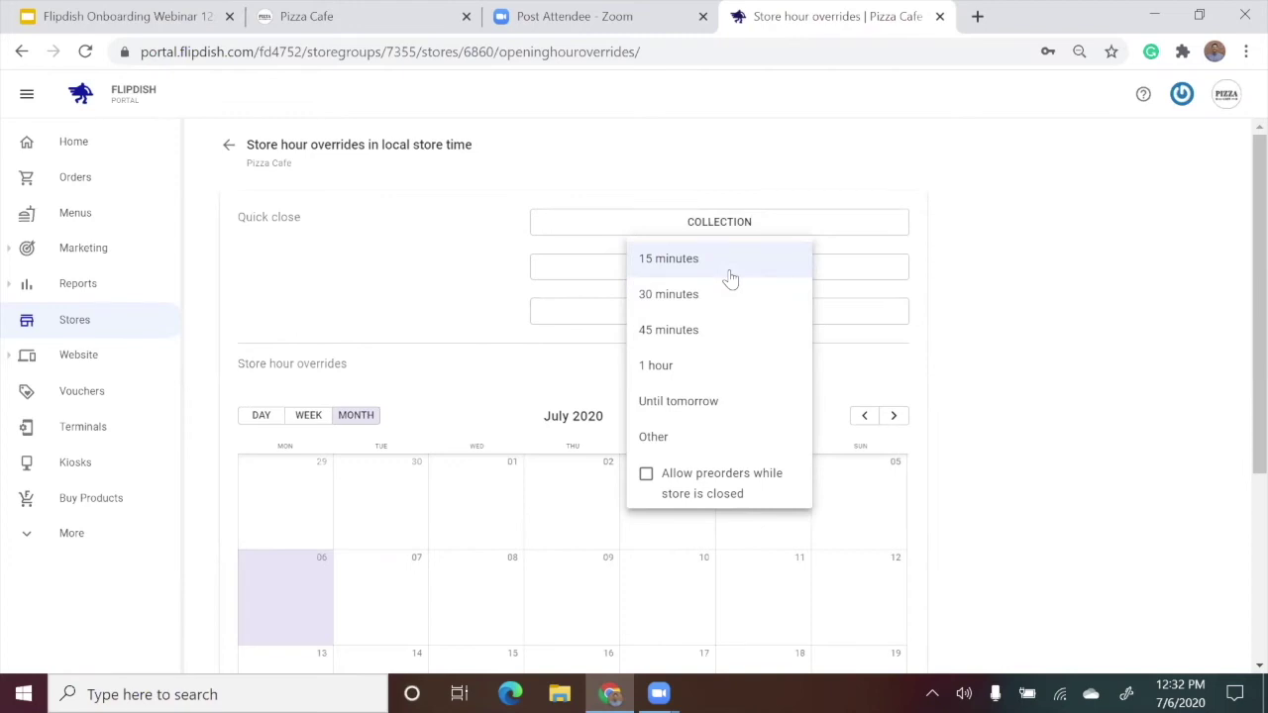
Quick-close Pizza Cafe for collection for 15 minutes, until 12:47.
left_click(729, 273)
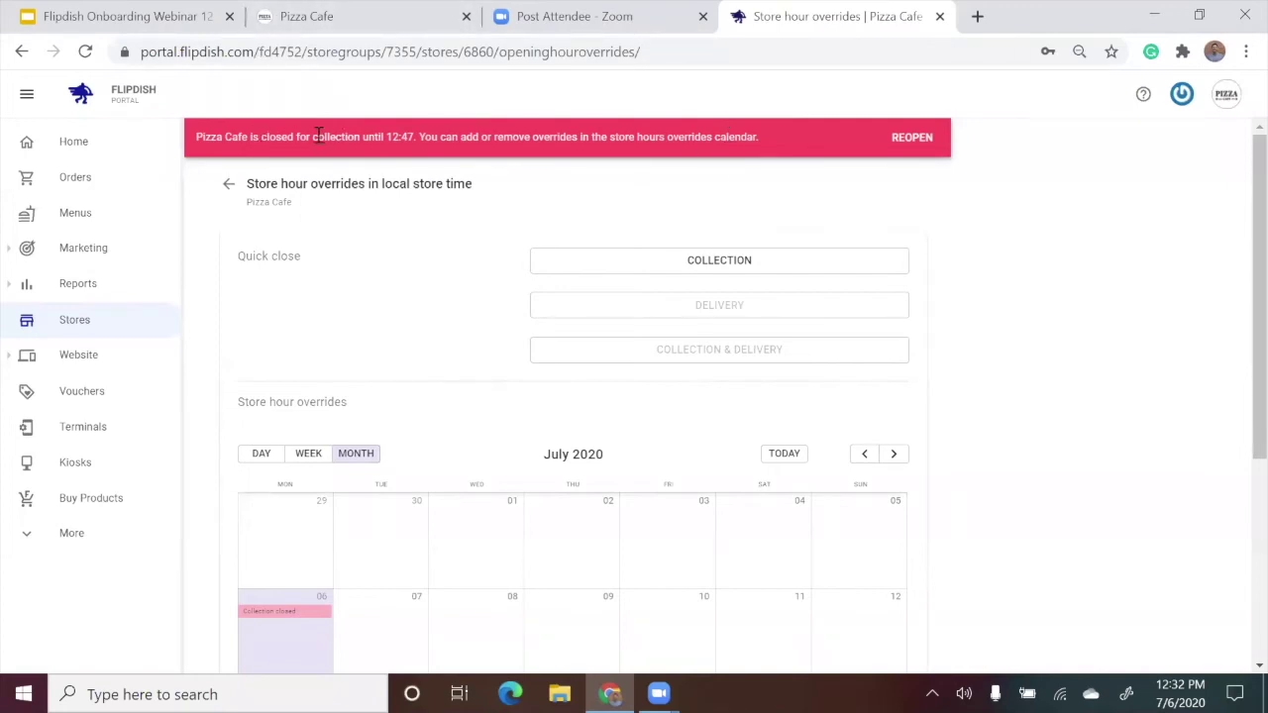
left_click_drag(311, 137, 362, 138)
left_click(516, 160)
Remove the 12:32–12:47 collection closure and scroll down to the July 2020 calendar.
left_click(899, 145)
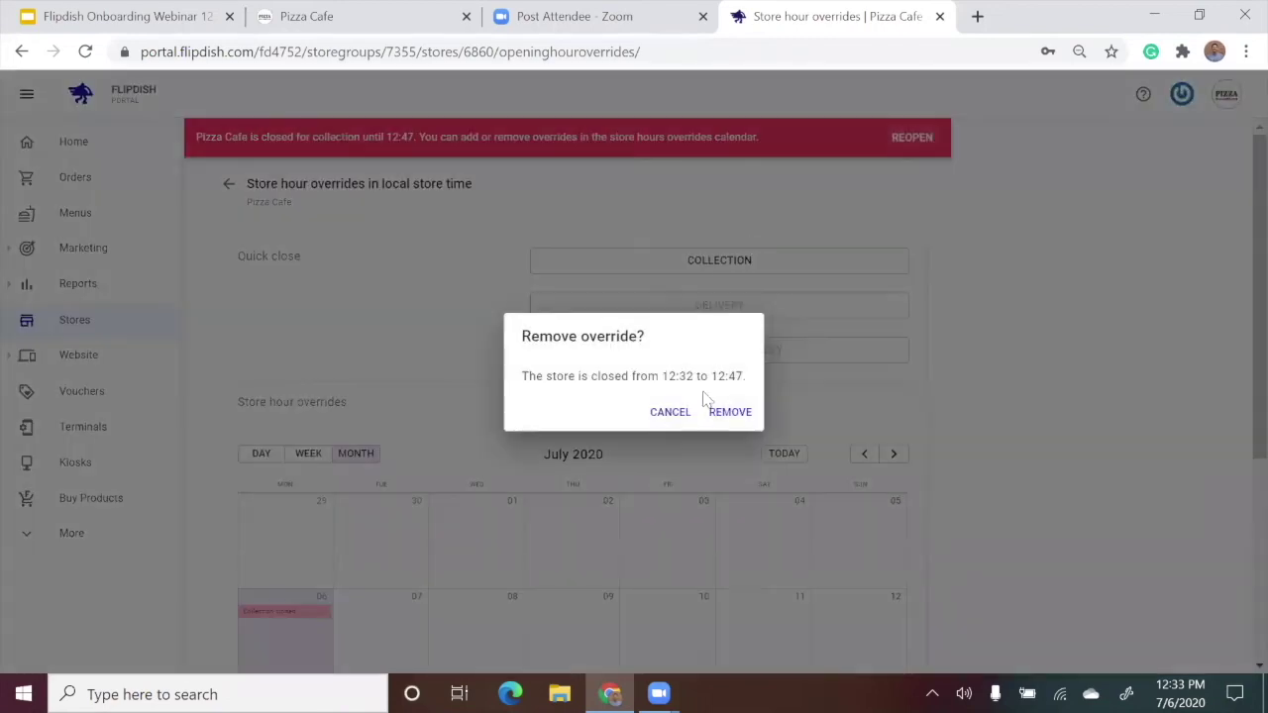
left_click(721, 412)
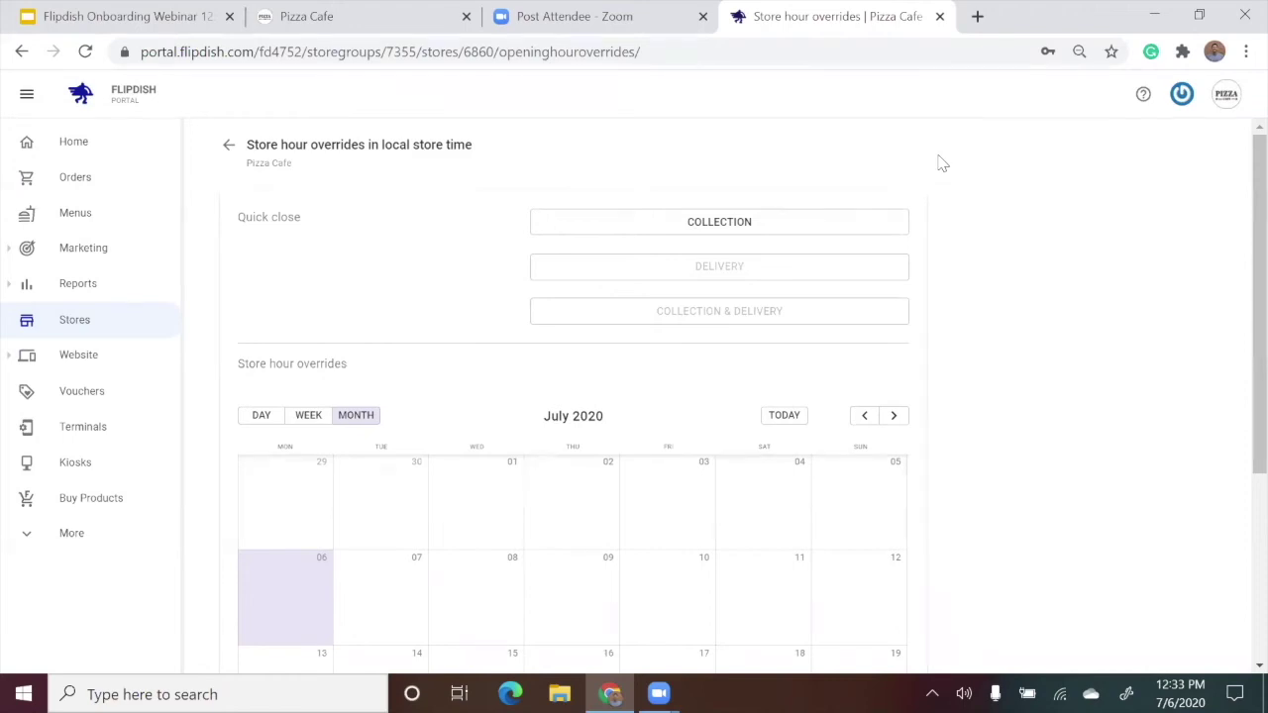
scroll(954, 131, "down", 2)
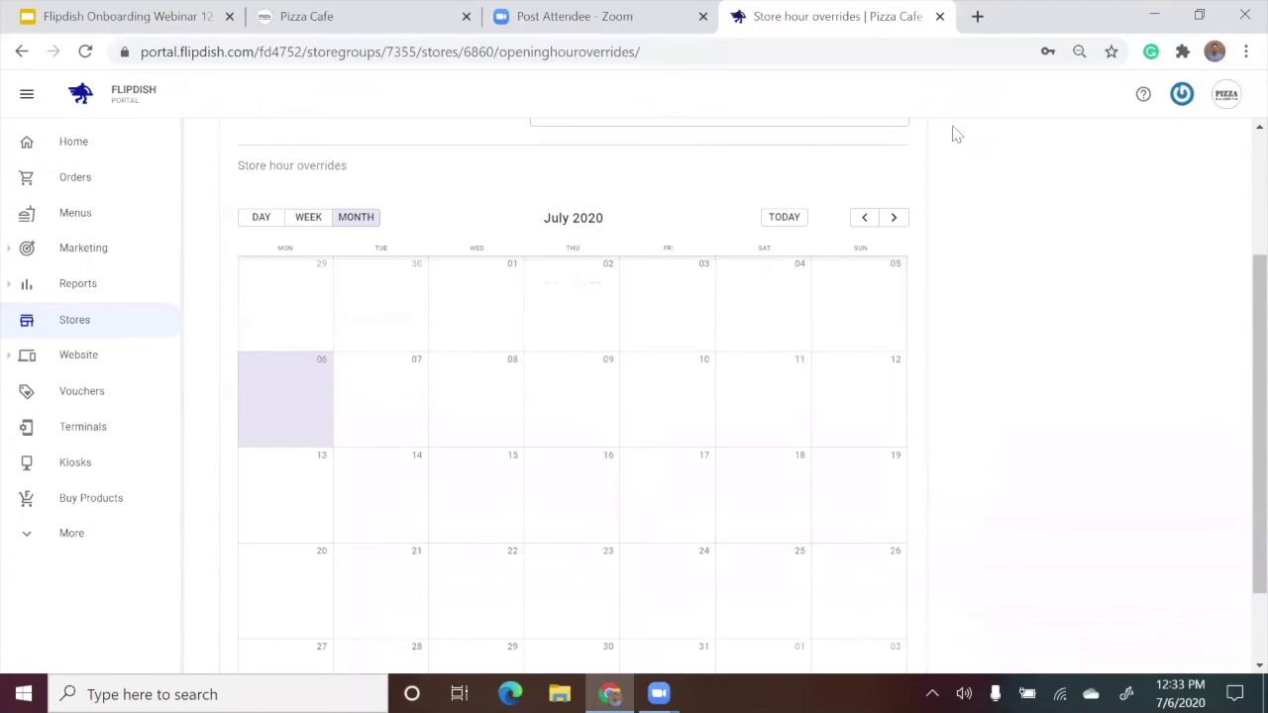
Close Pizza Cafe on 6 July from 10:00 AM to 10:00 PM, allowing collection and delivery preorders.
left_click(293, 387)
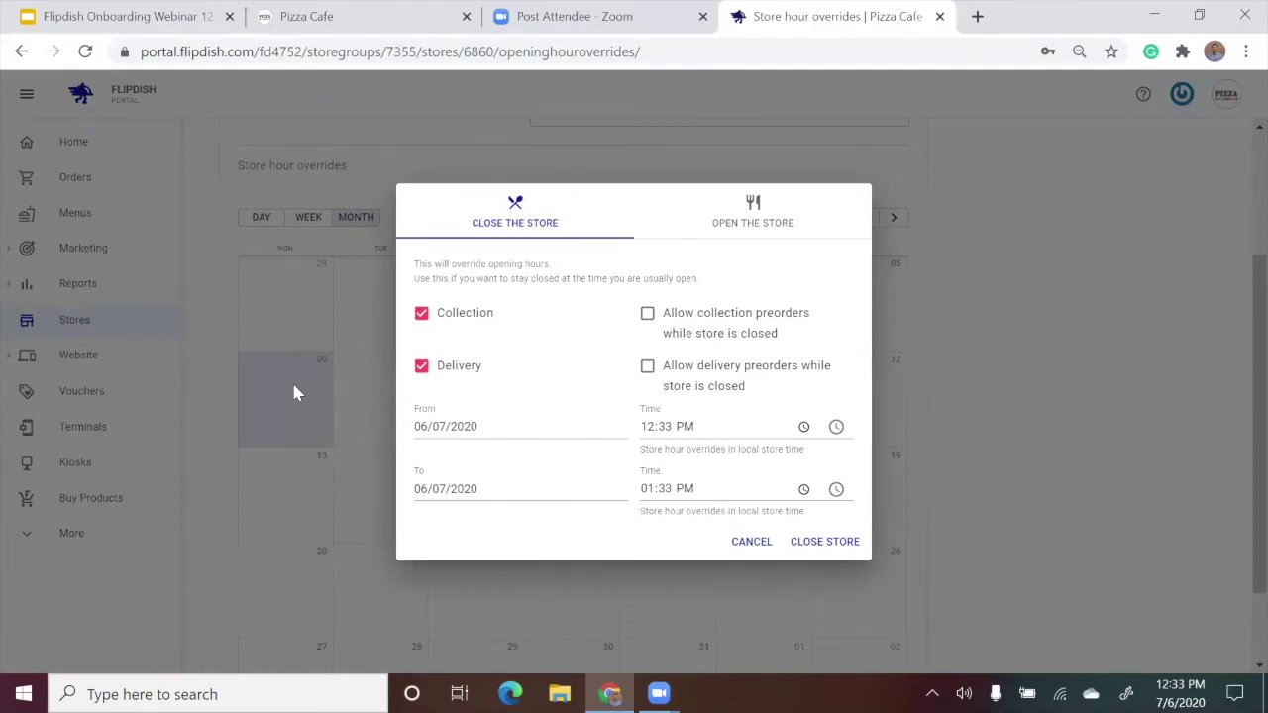
left_click(486, 426)
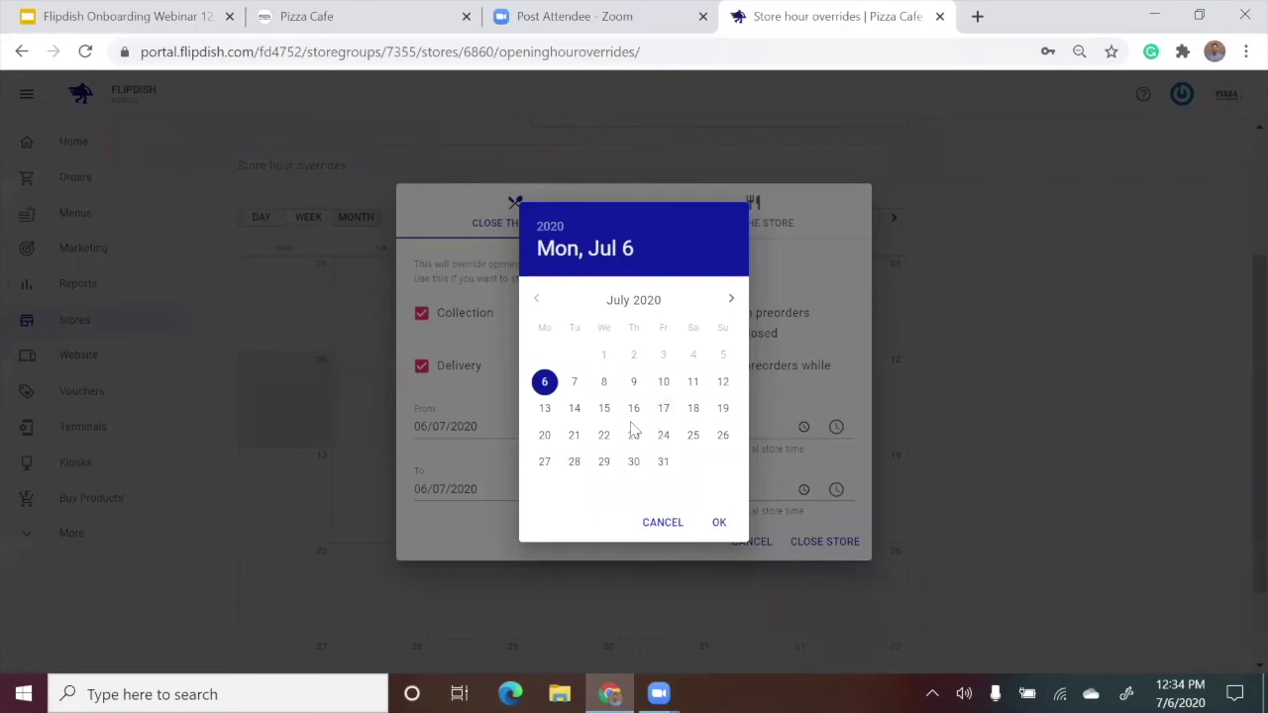
left_click(471, 424)
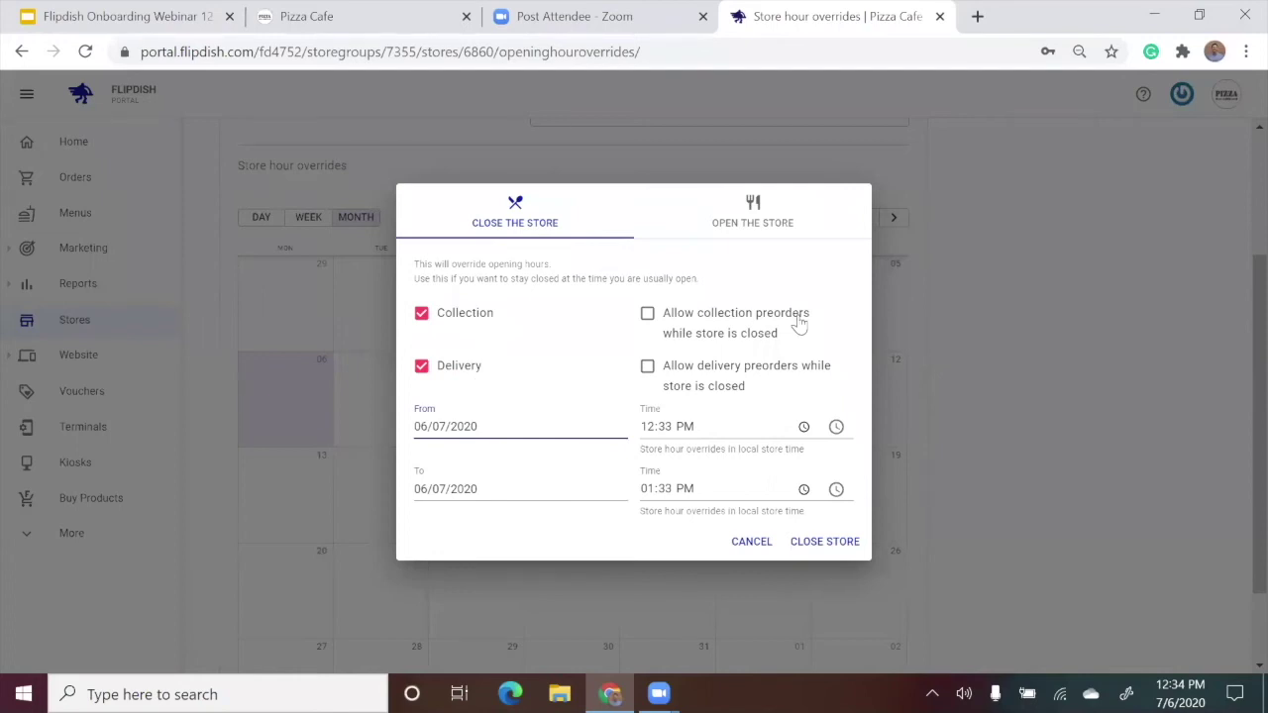
left_click(648, 426)
type("100")
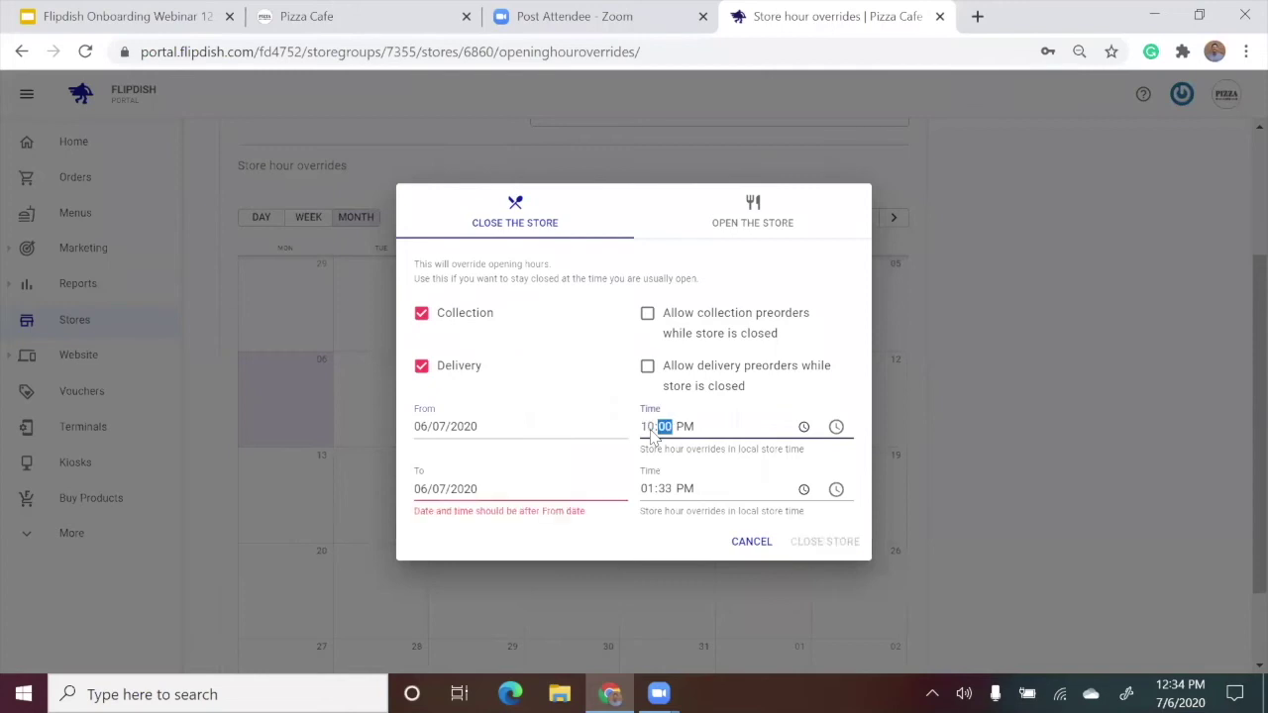
type("0a")
left_click(646, 488)
type("1000")
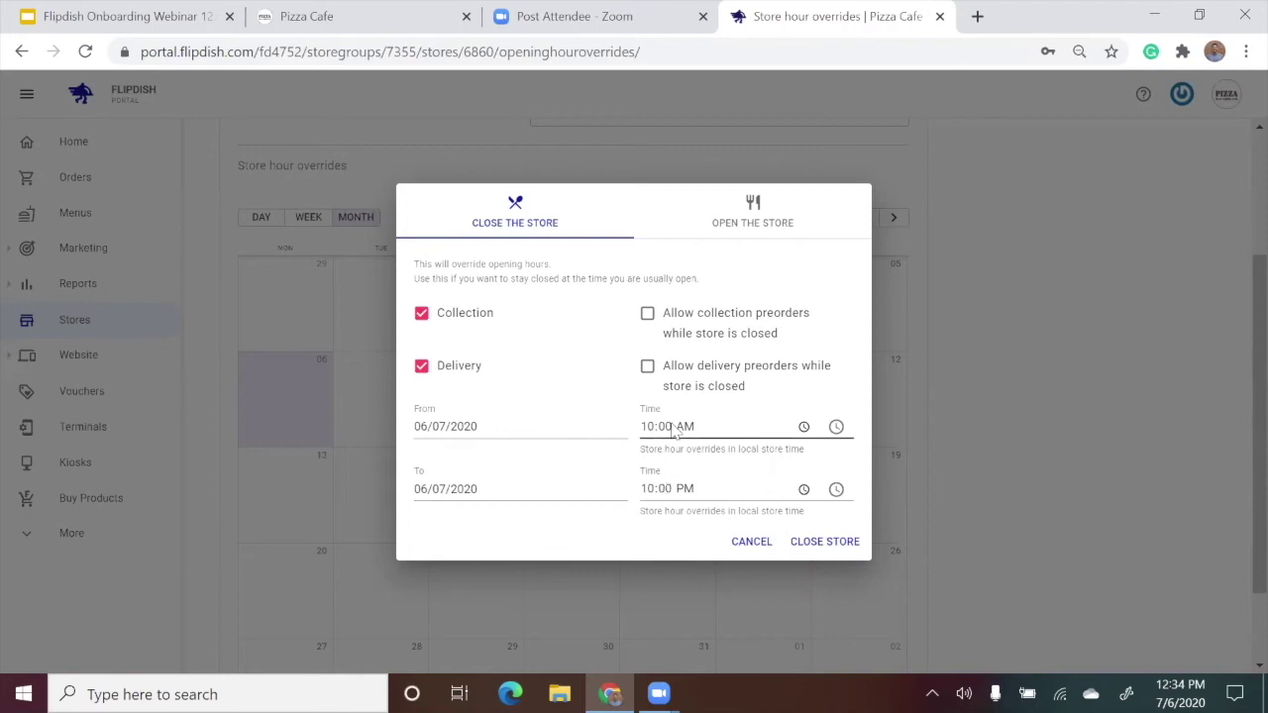
left_click(718, 334)
left_click(722, 389)
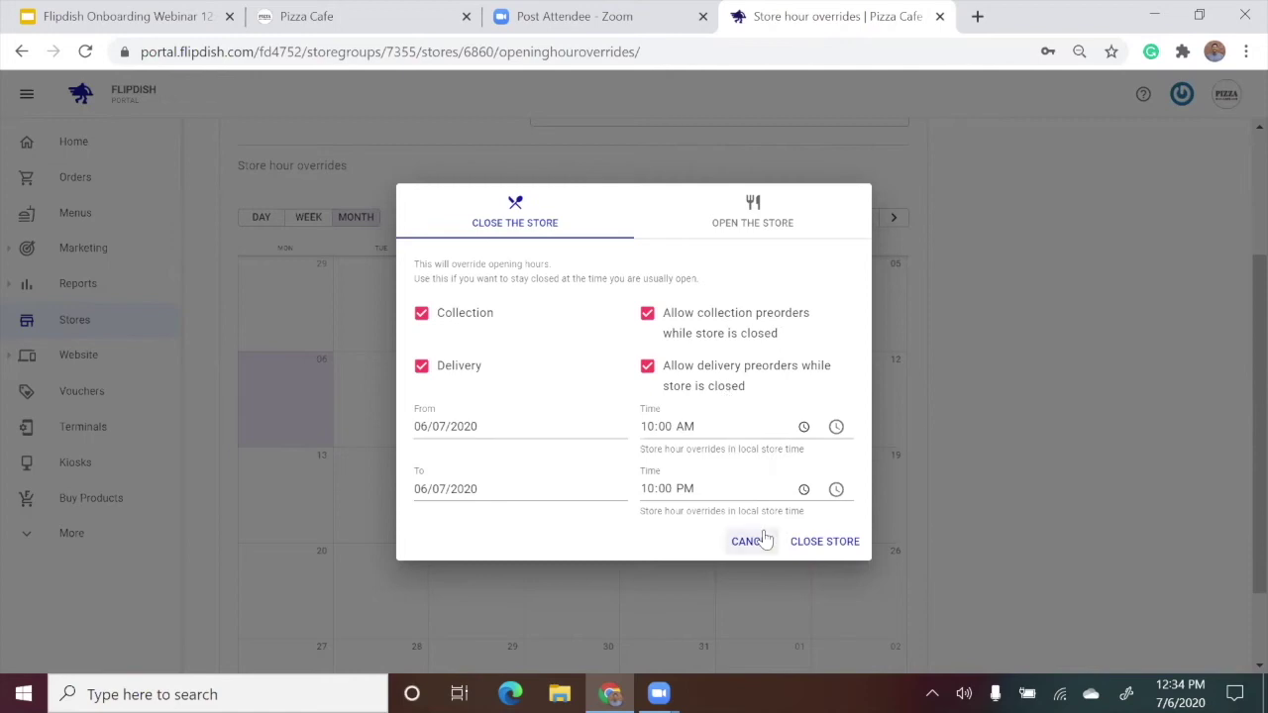
left_click(823, 553)
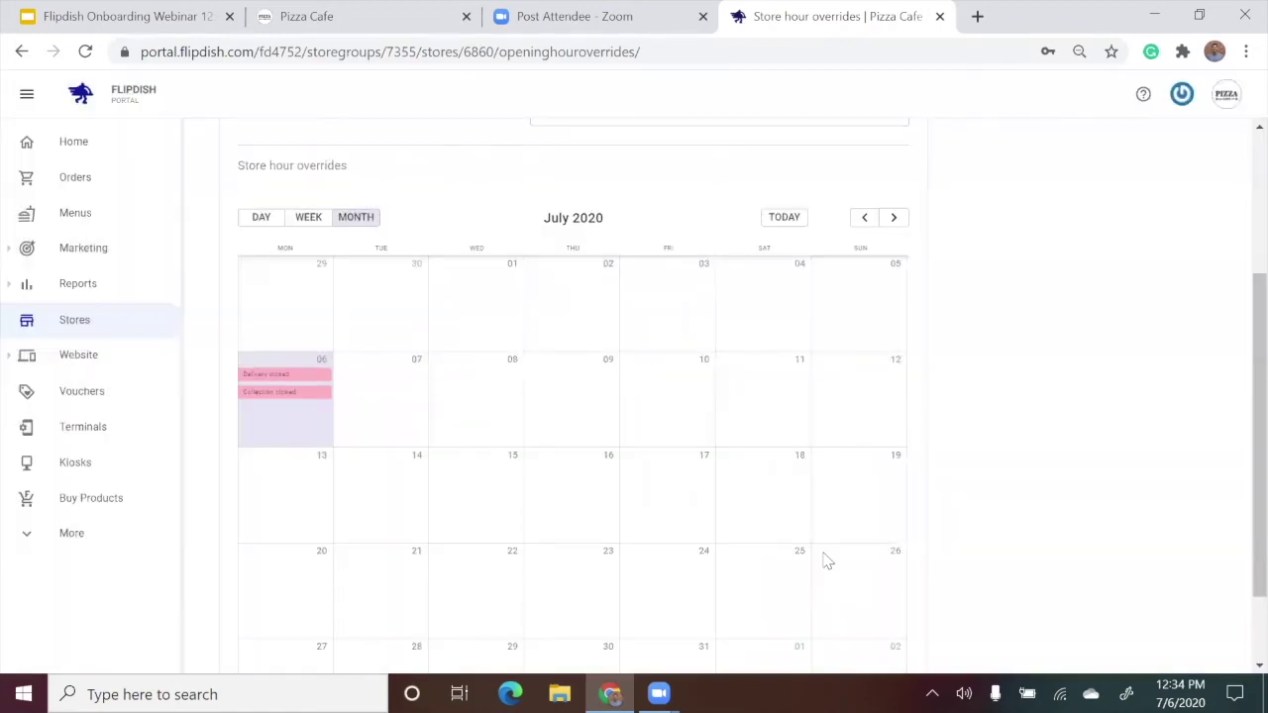
scroll(829, 561, "up", 3)
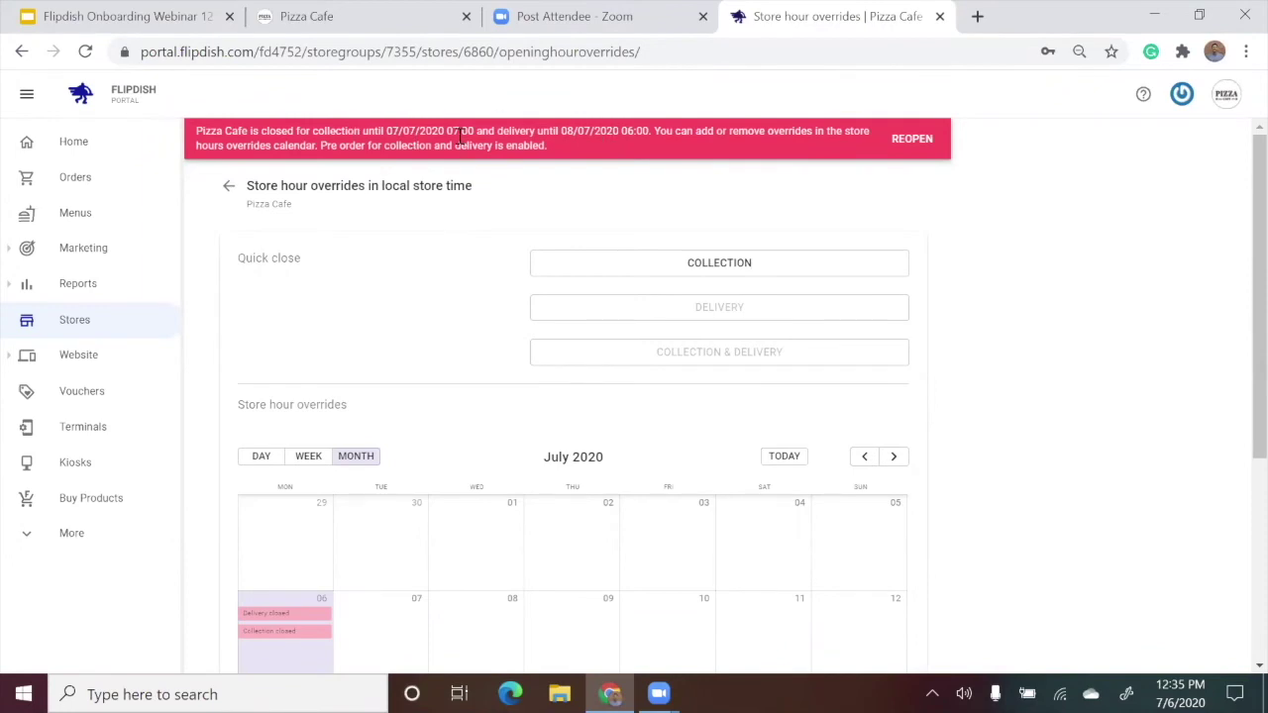
Reopen Pizza Cafe by removing the 6 July 10:00–22:00 closure override, then return Home.
left_click(931, 133)
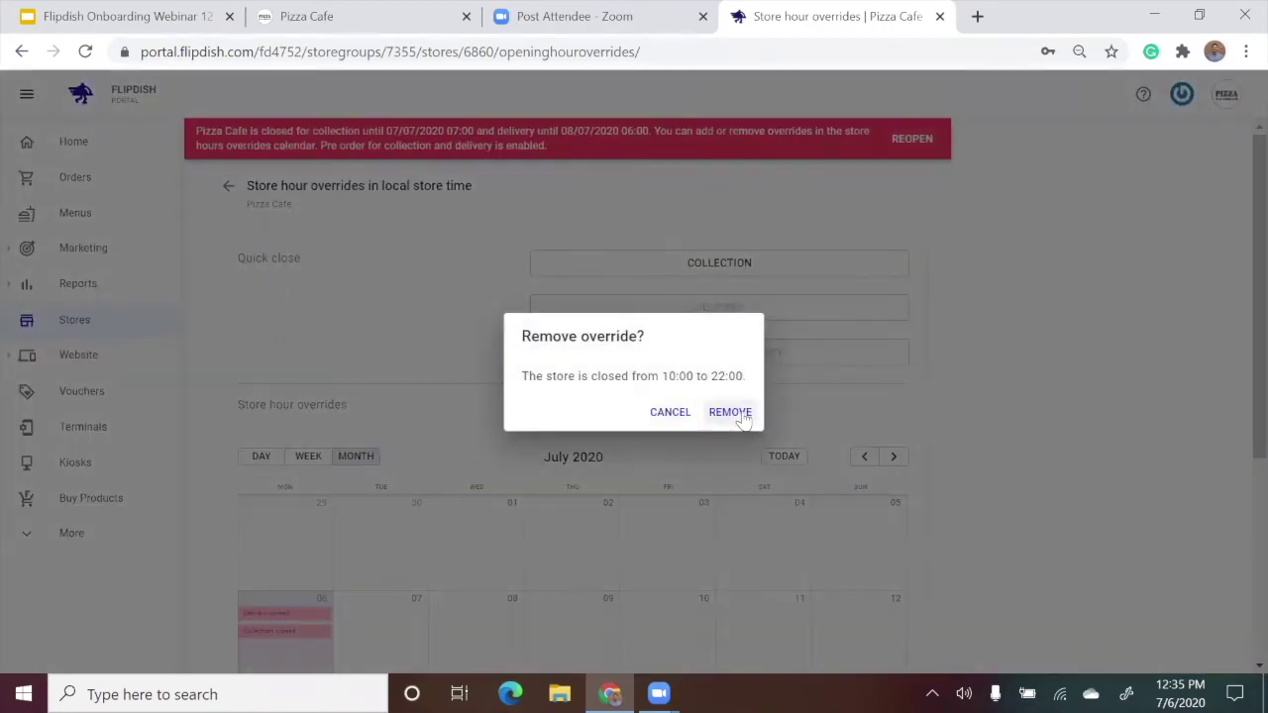
left_click(742, 414)
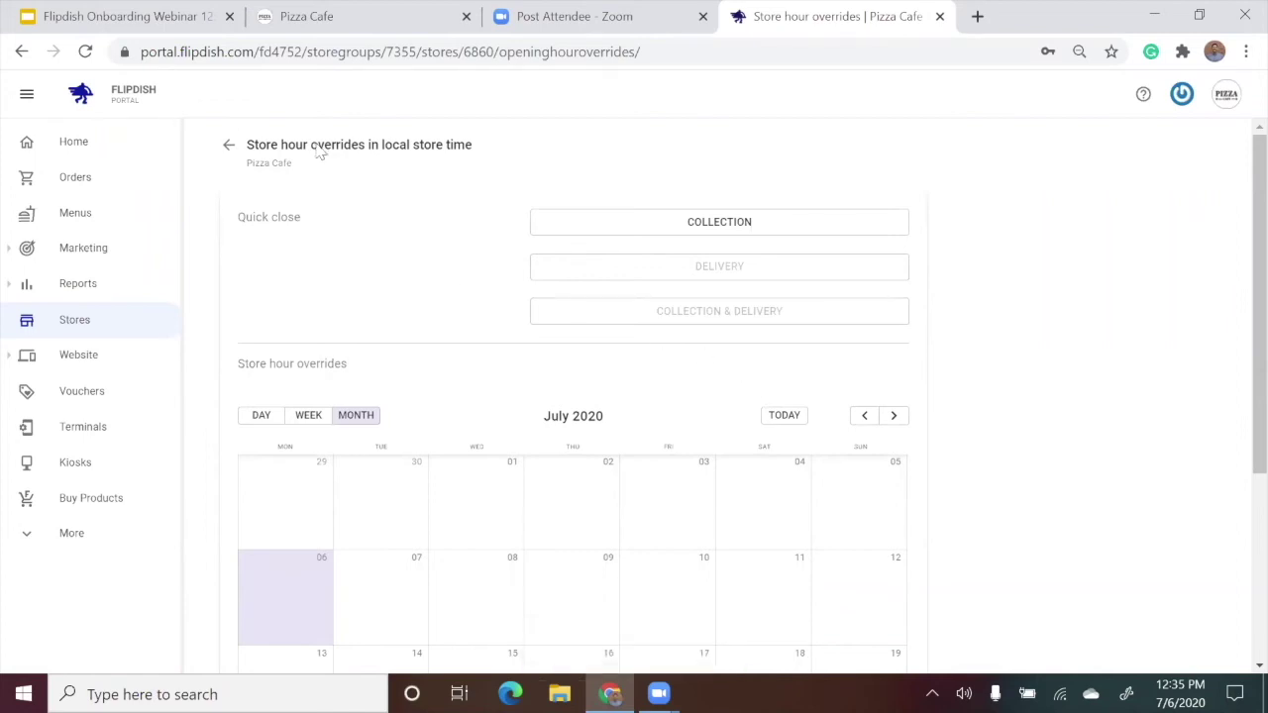
left_click(164, 139)
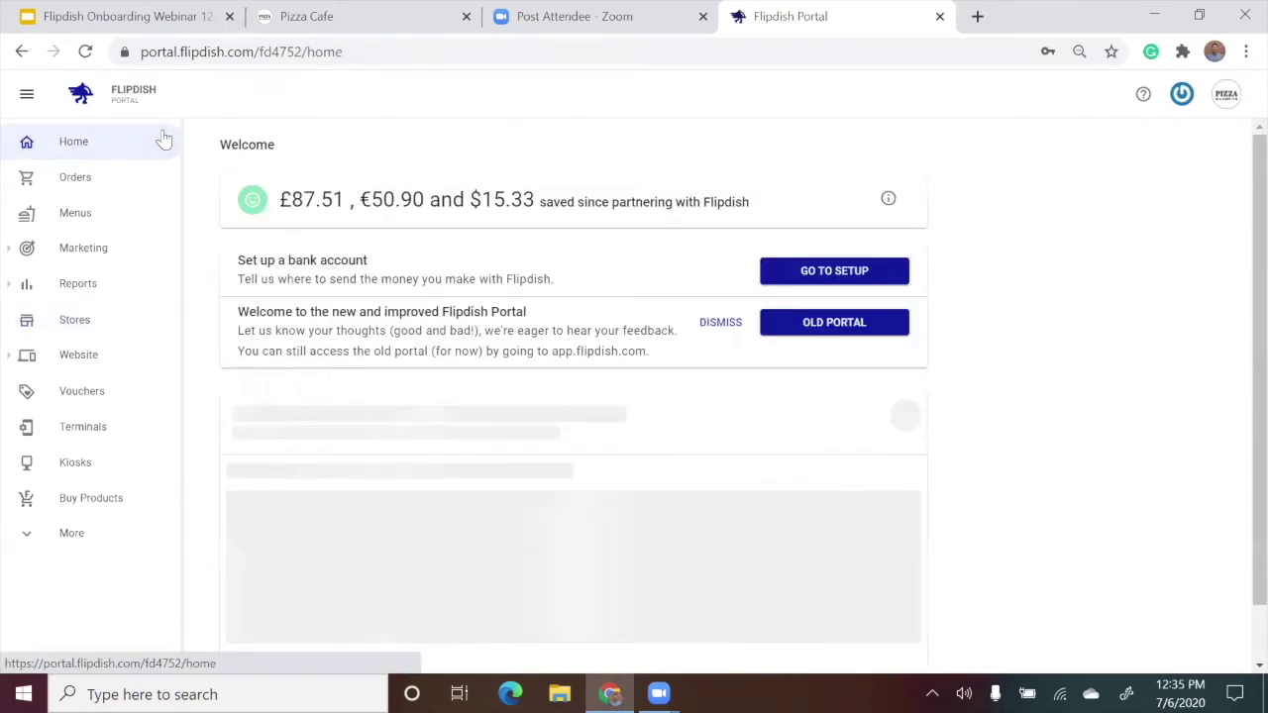
Open the Pizza Cafe card's menu 23515 in the menu editor.
scroll(396, 306, "down", 1)
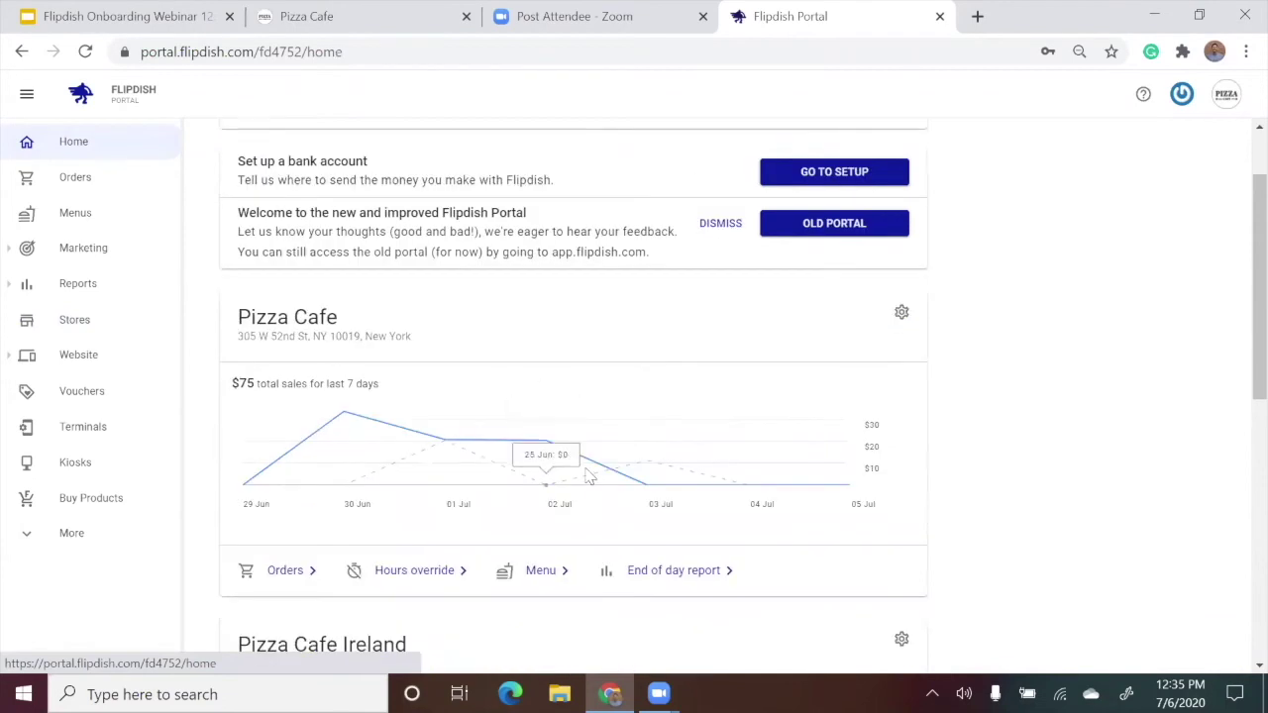
left_click(545, 572)
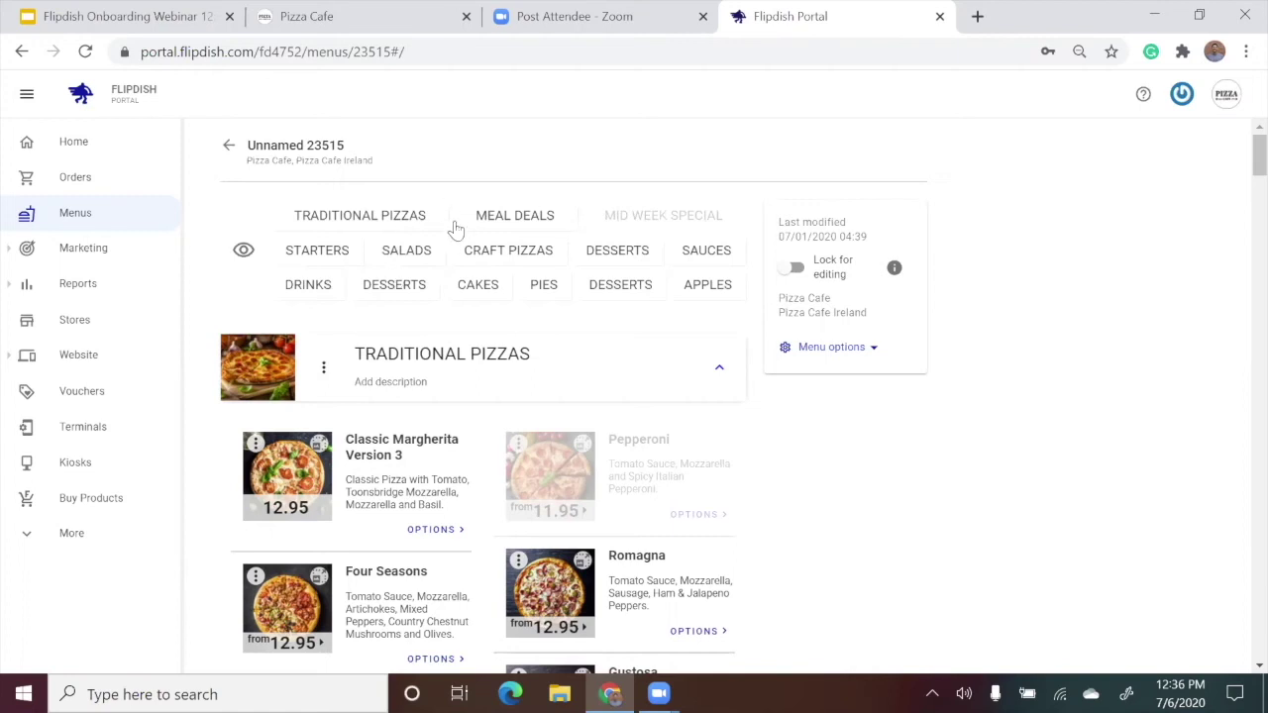
left_click(501, 217)
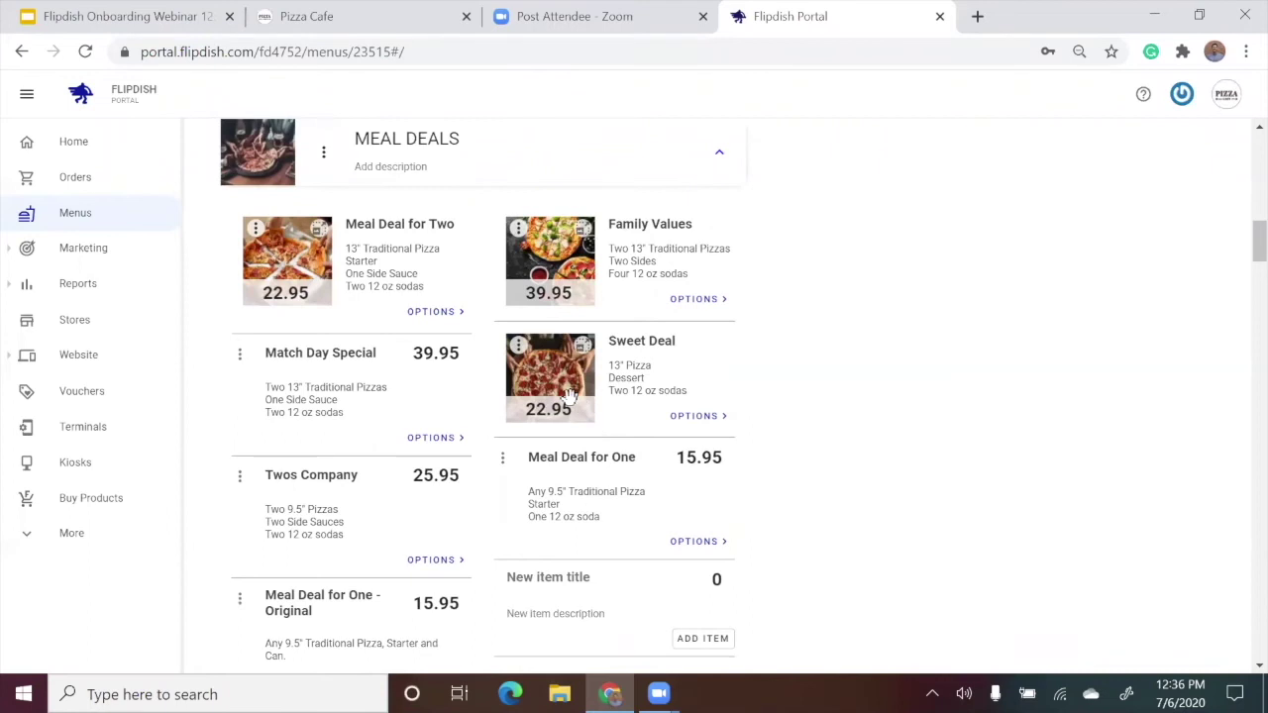
scroll(515, 359, "up", 10)
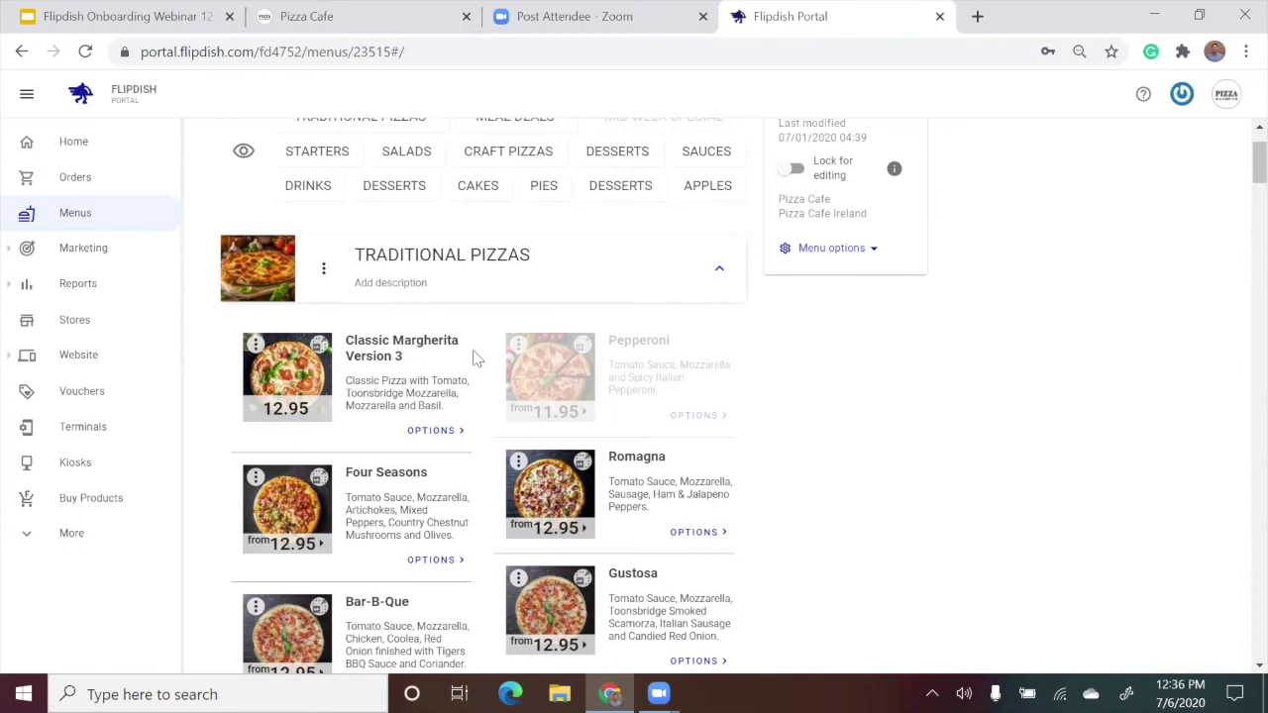
Rename 'Classic Margherita Version 3' to 'Classic Margherita'.
left_click(397, 341)
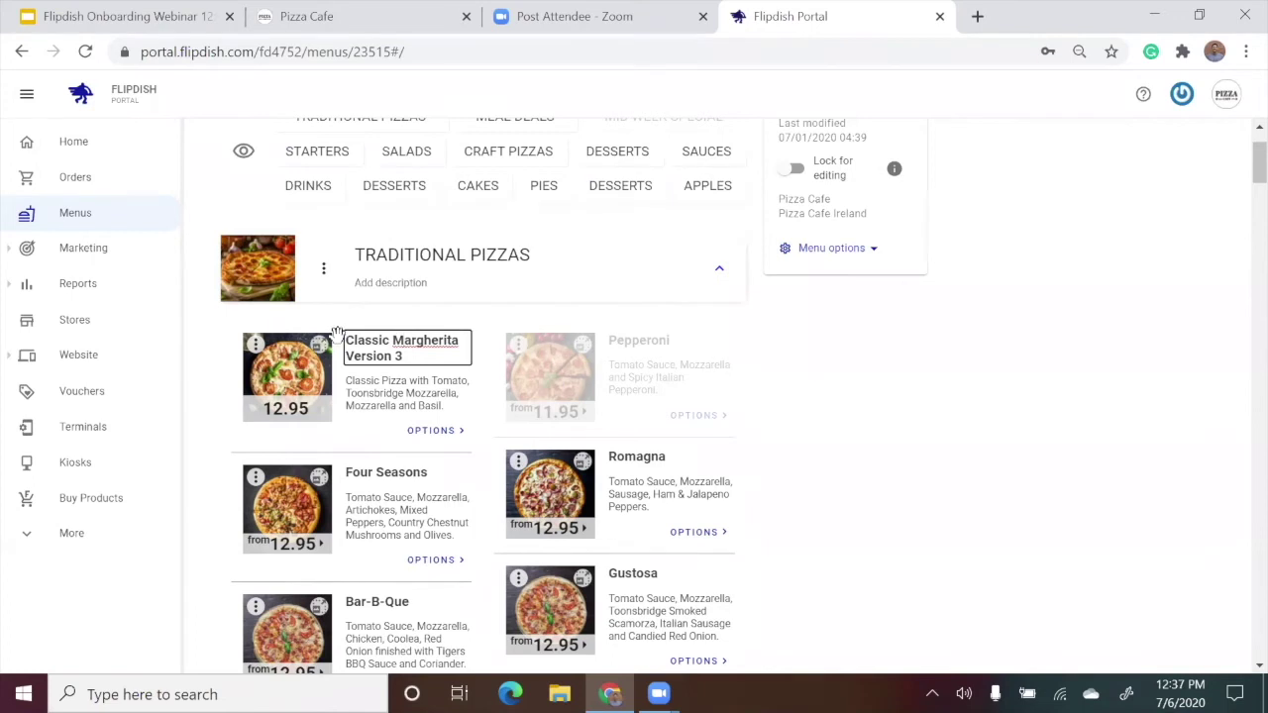
key("BackSpace")
key("BackSpace")
key("BackSpace")
key("BackSpace")
key("BackSpace")
key("BackSpace")
key("BackSpace")
key("BackSpace")
key("BackSpace")
key("BackSpace")
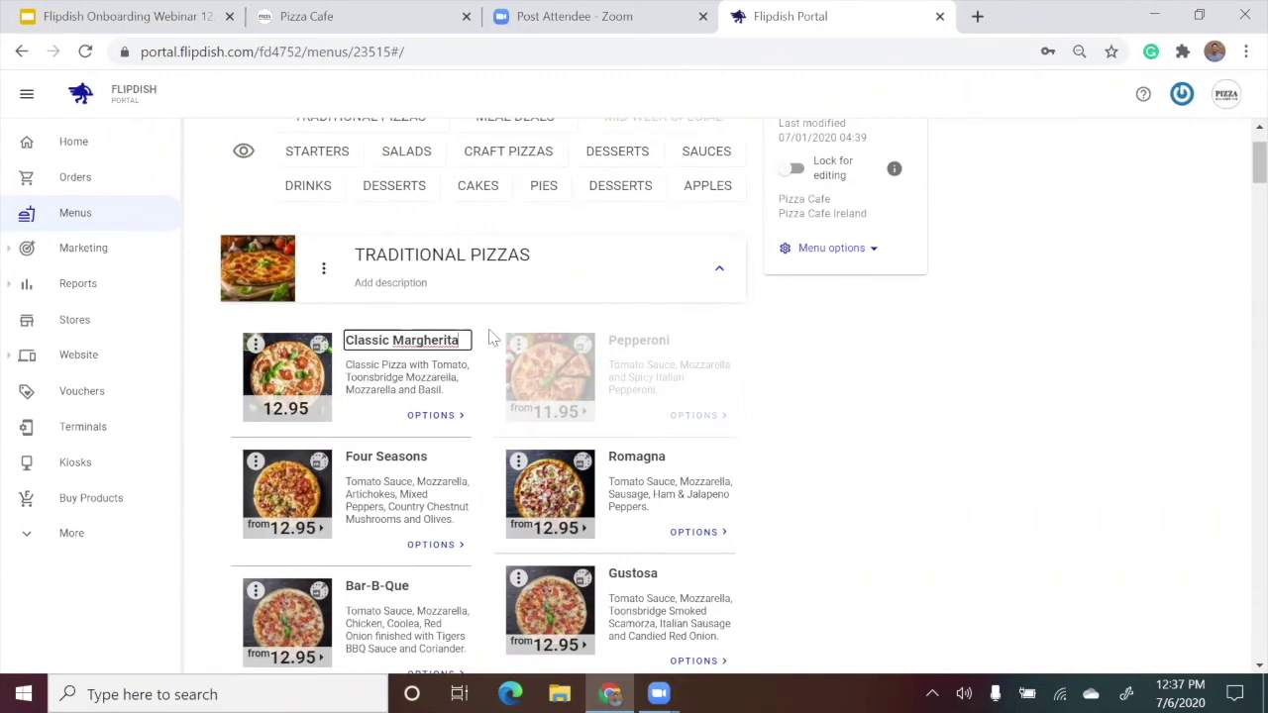
left_click(489, 337)
Change the Classic Margherita price to 11.95 and reload the Pizza Cafe ordering site.
left_click(303, 414)
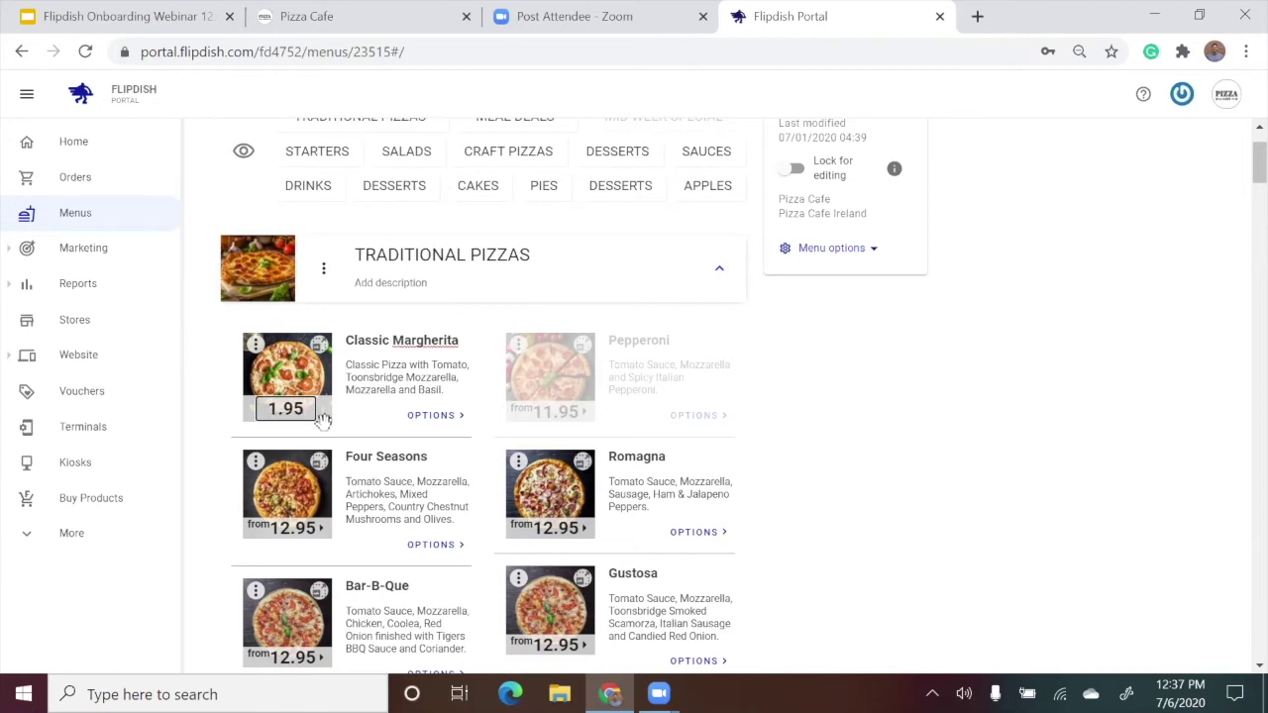
type("1")
left_click(494, 409)
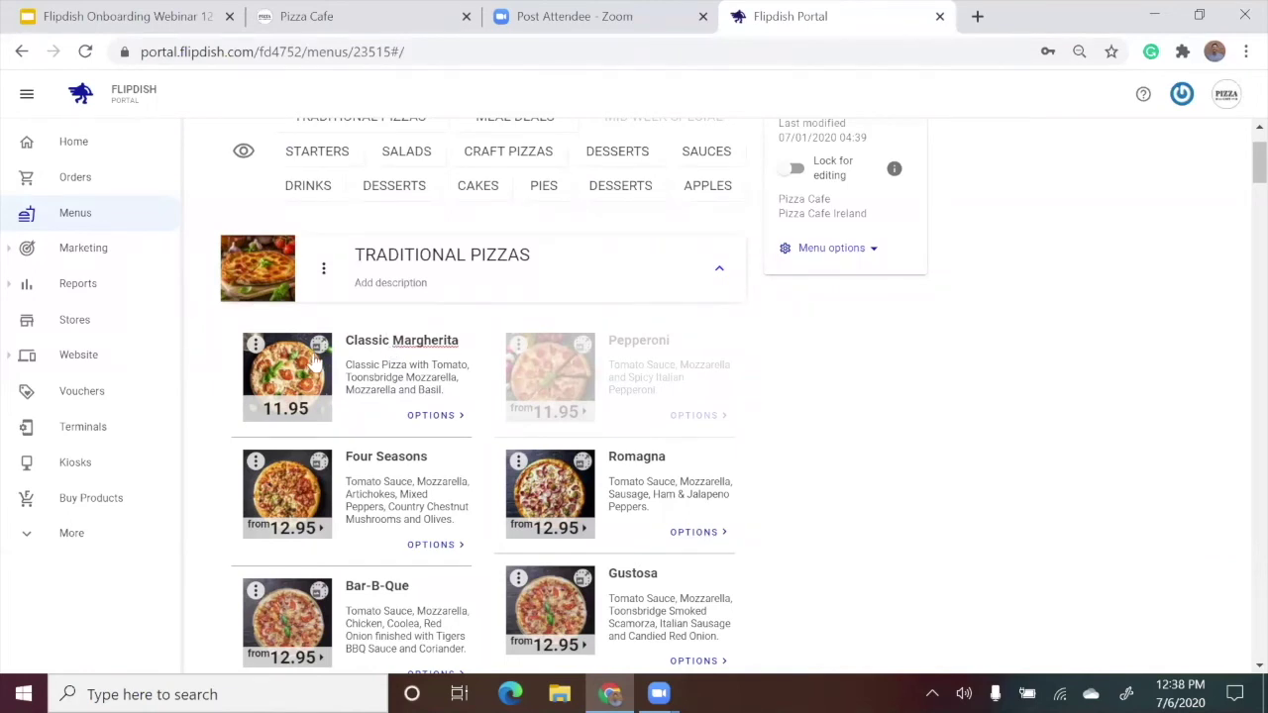
key("ctrl+2")
key("F5")
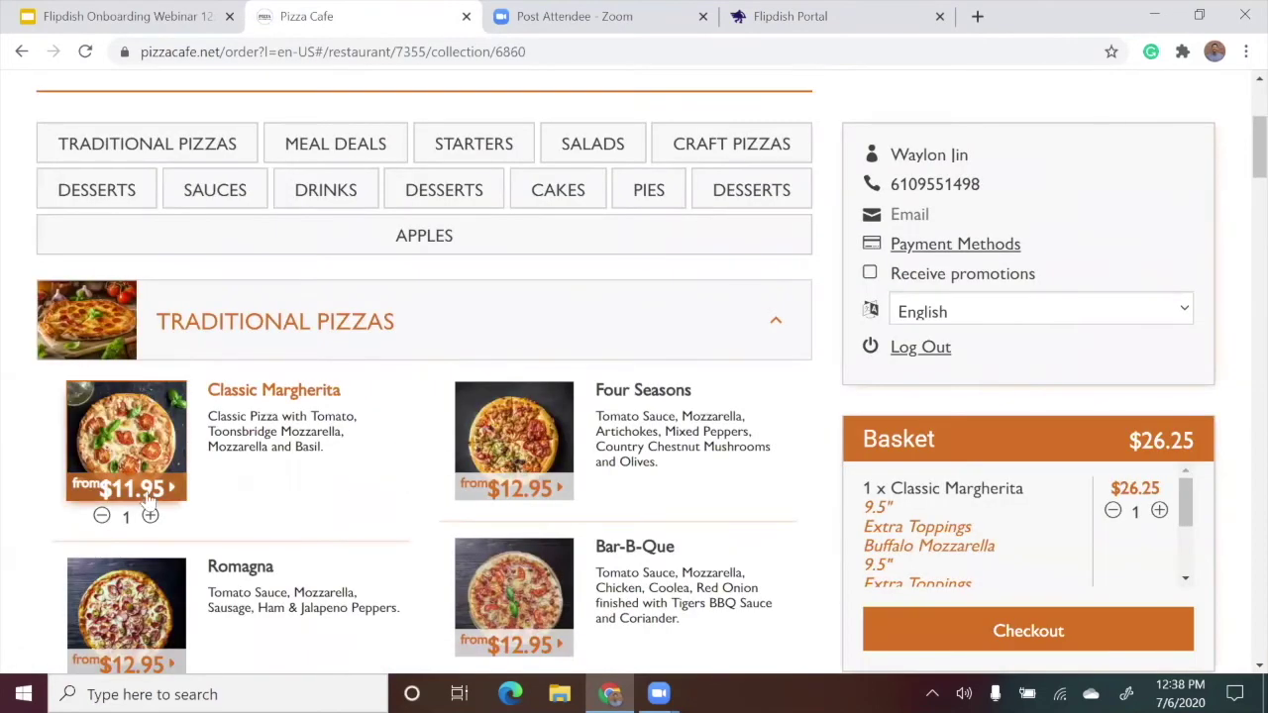
Remove the Classic Margherita so the basket totals $0.00, then return to the portal.
left_click(101, 515)
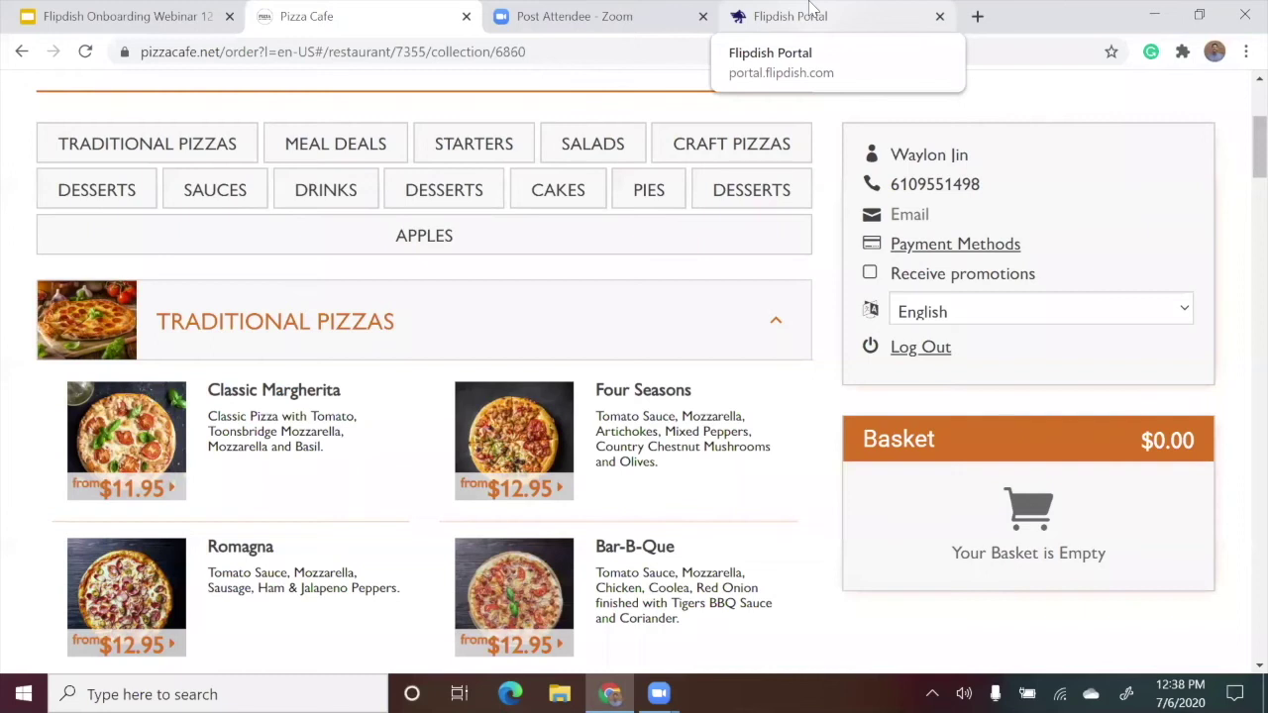
left_click(811, 8)
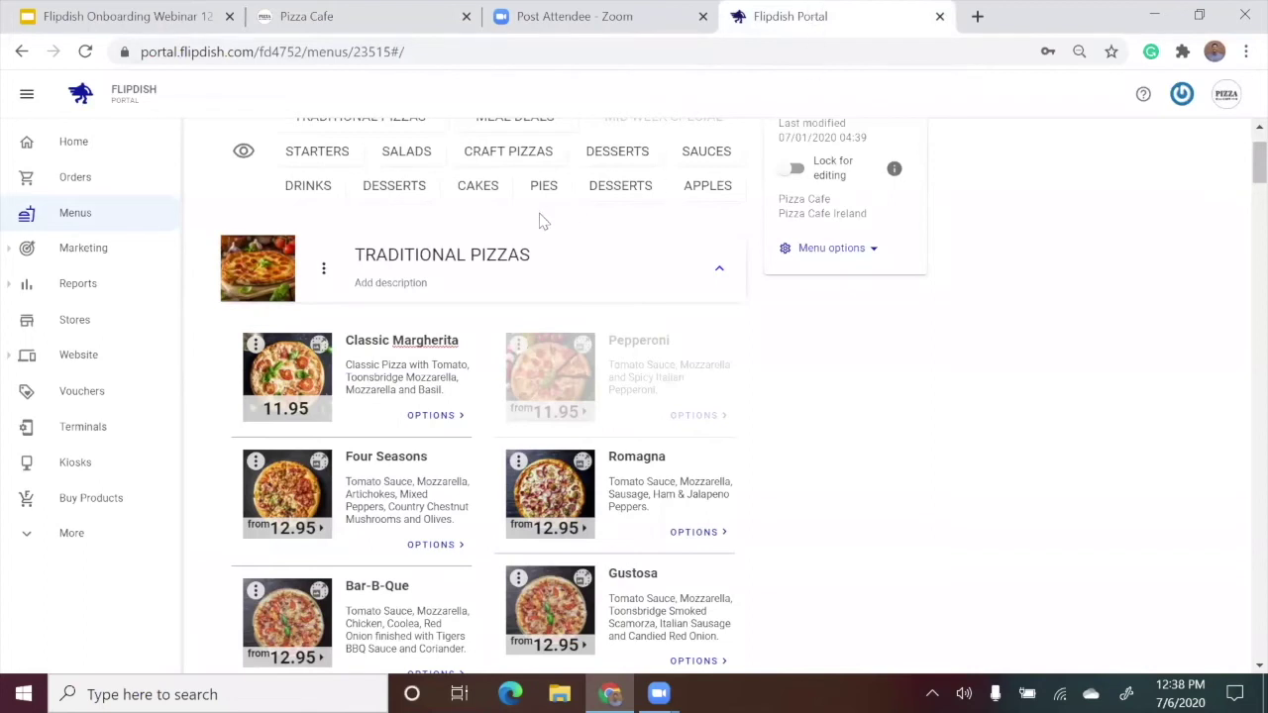
Add a CHURROS section after APPLES at the end of the menu and expand it.
scroll(455, 253, "up", 1)
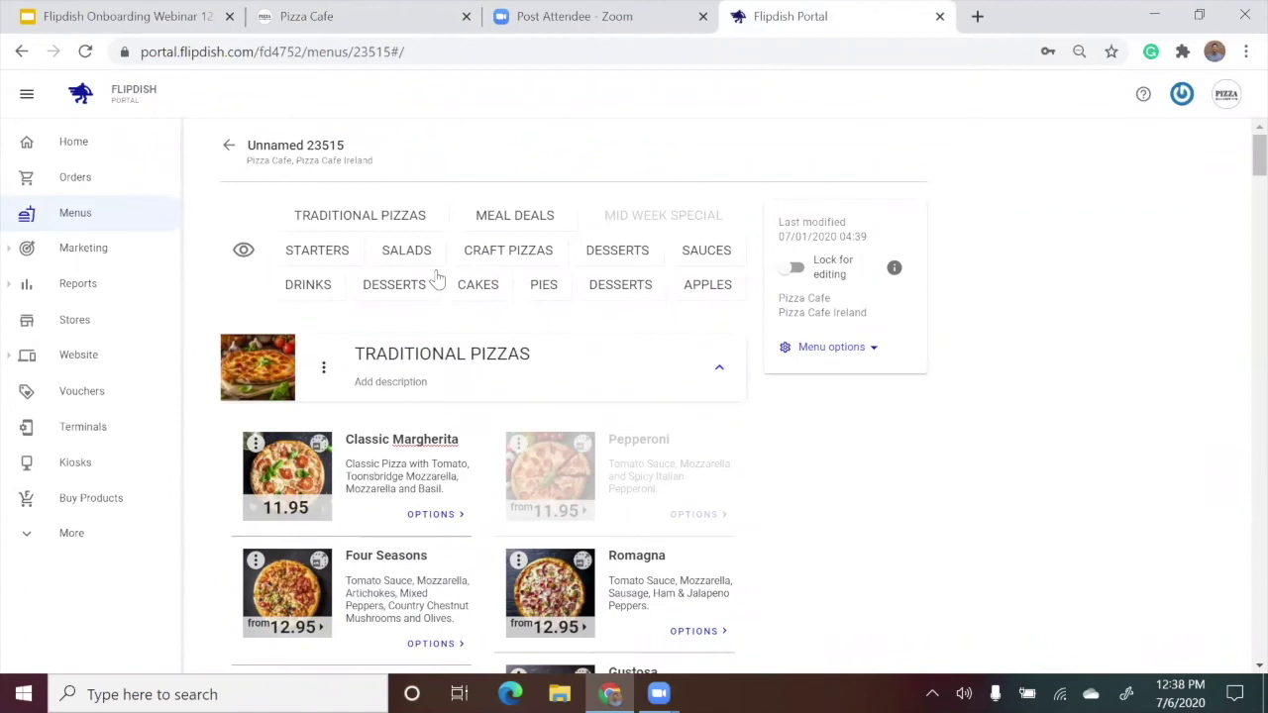
left_click(705, 288)
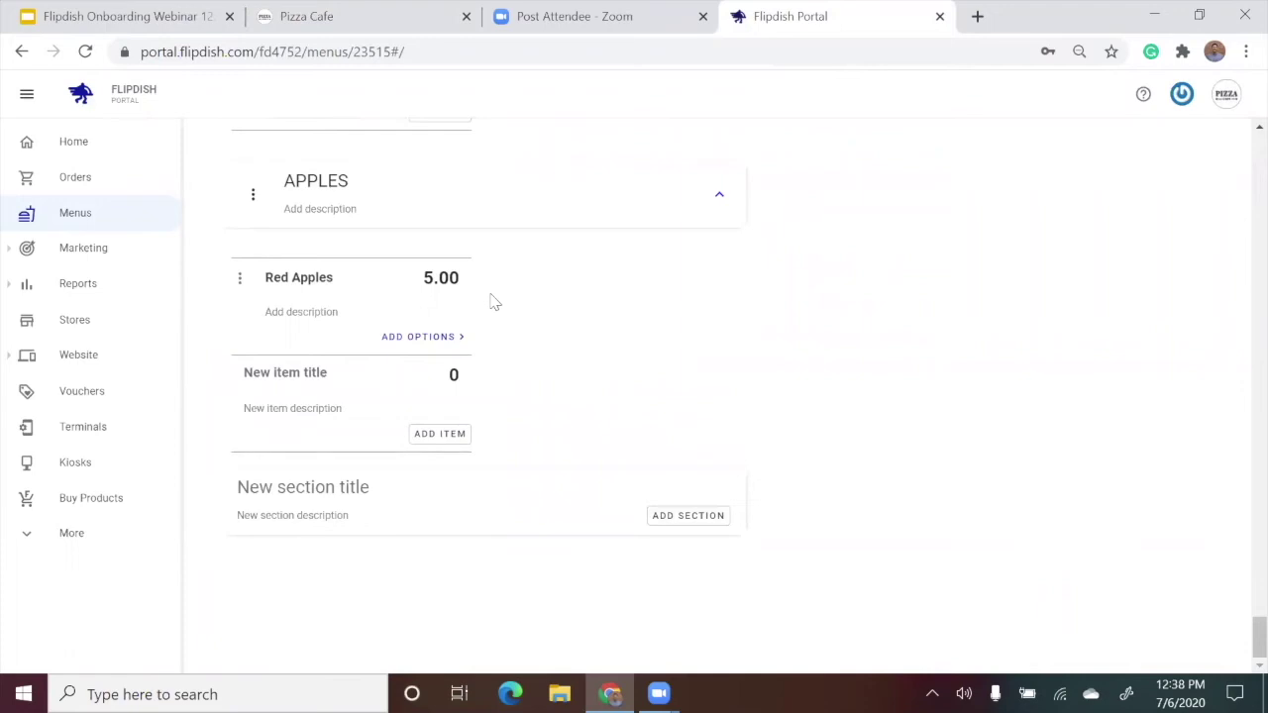
left_click(365, 491)
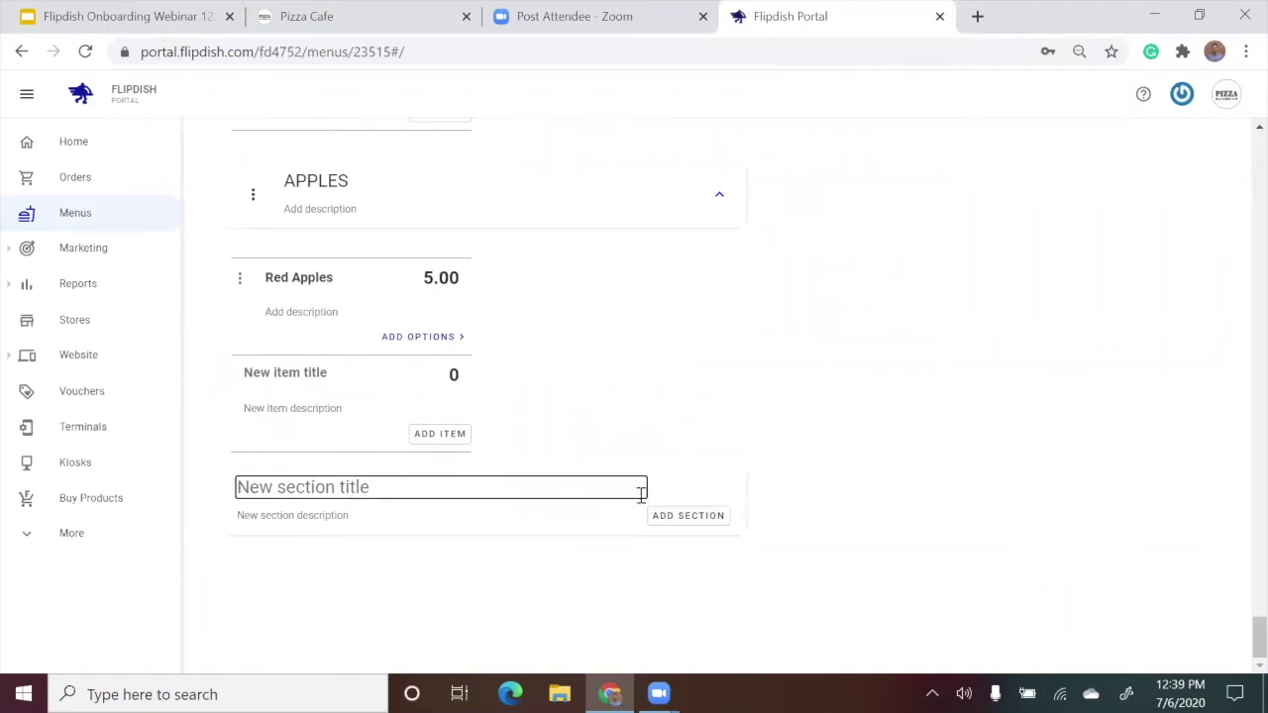
type("CHURROS")
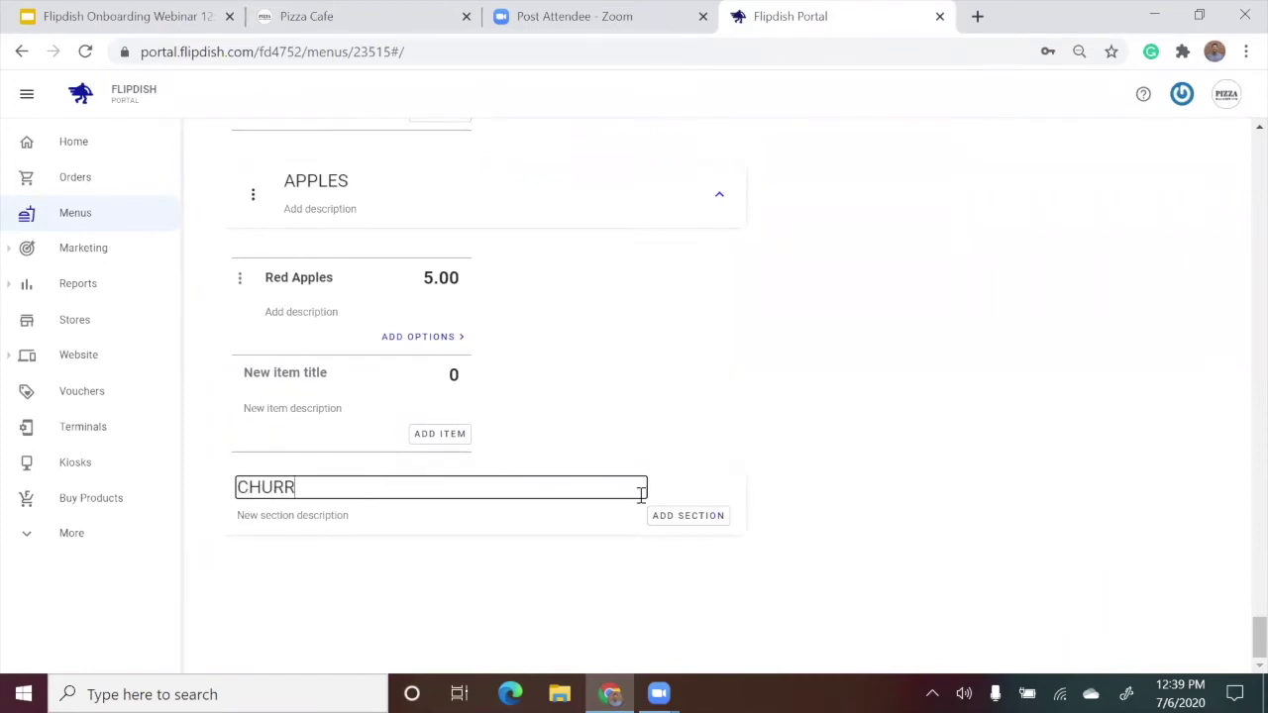
left_click(705, 517)
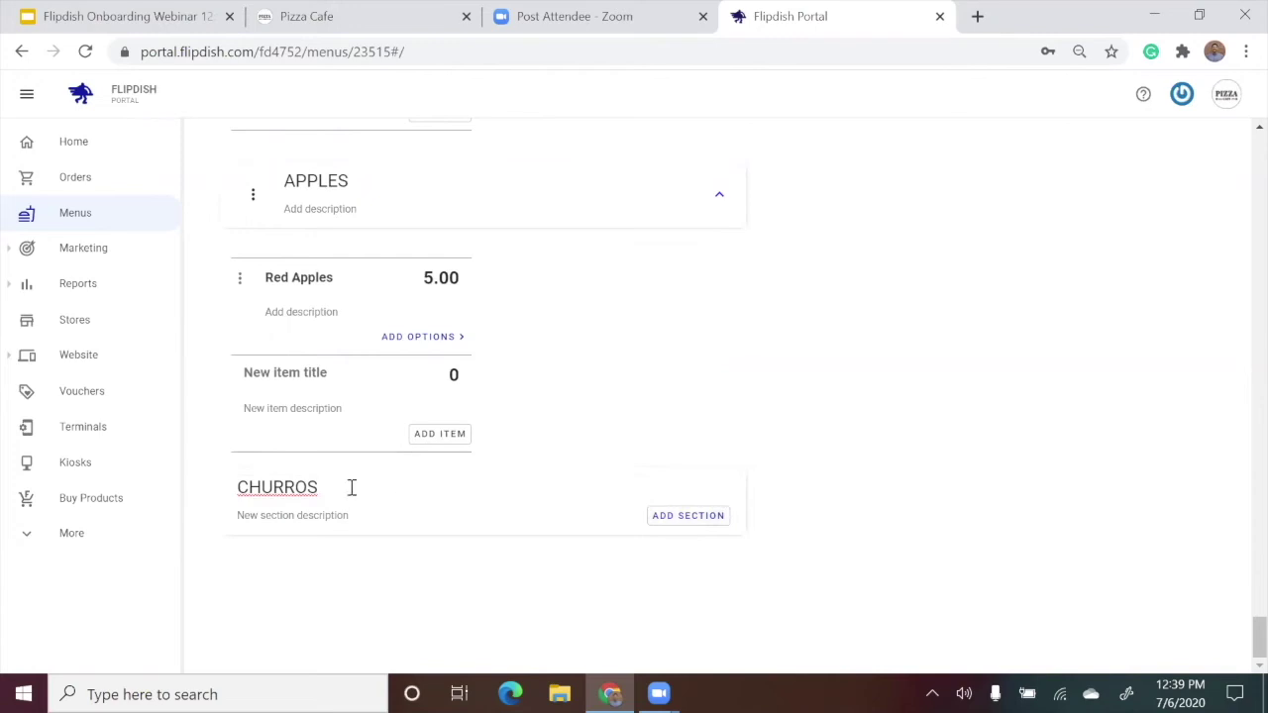
left_click(722, 518)
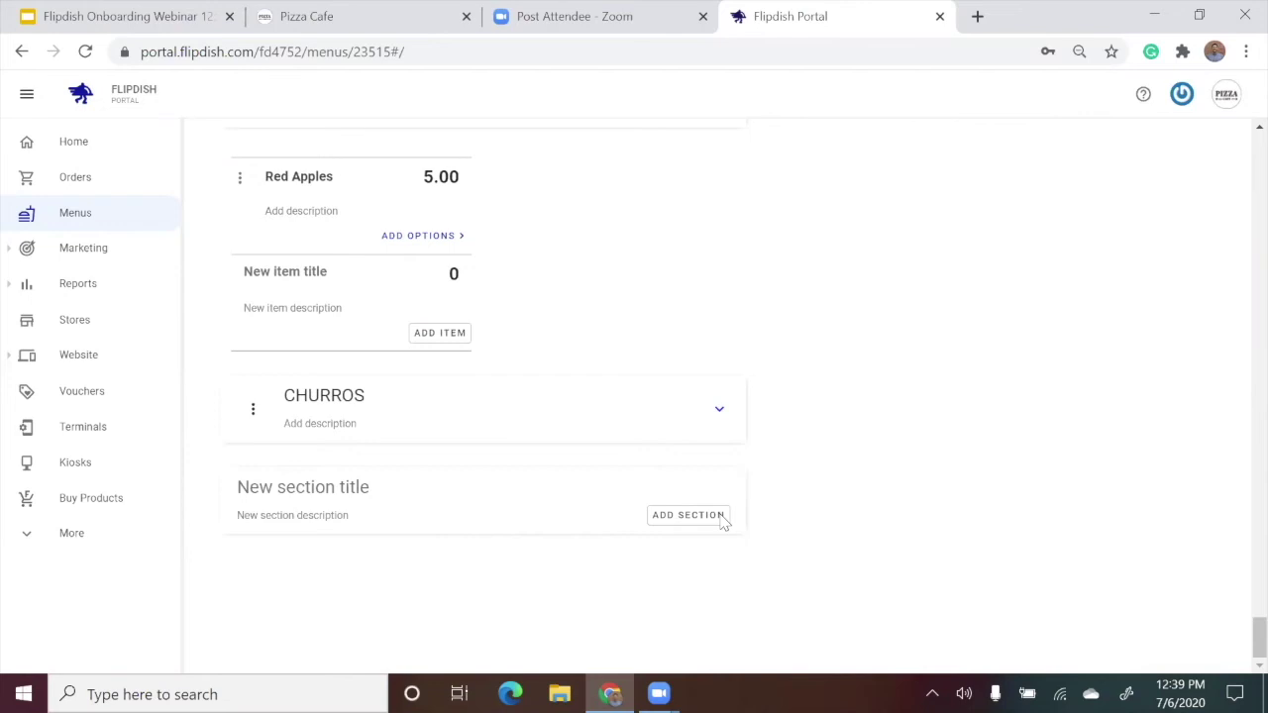
left_click(720, 409)
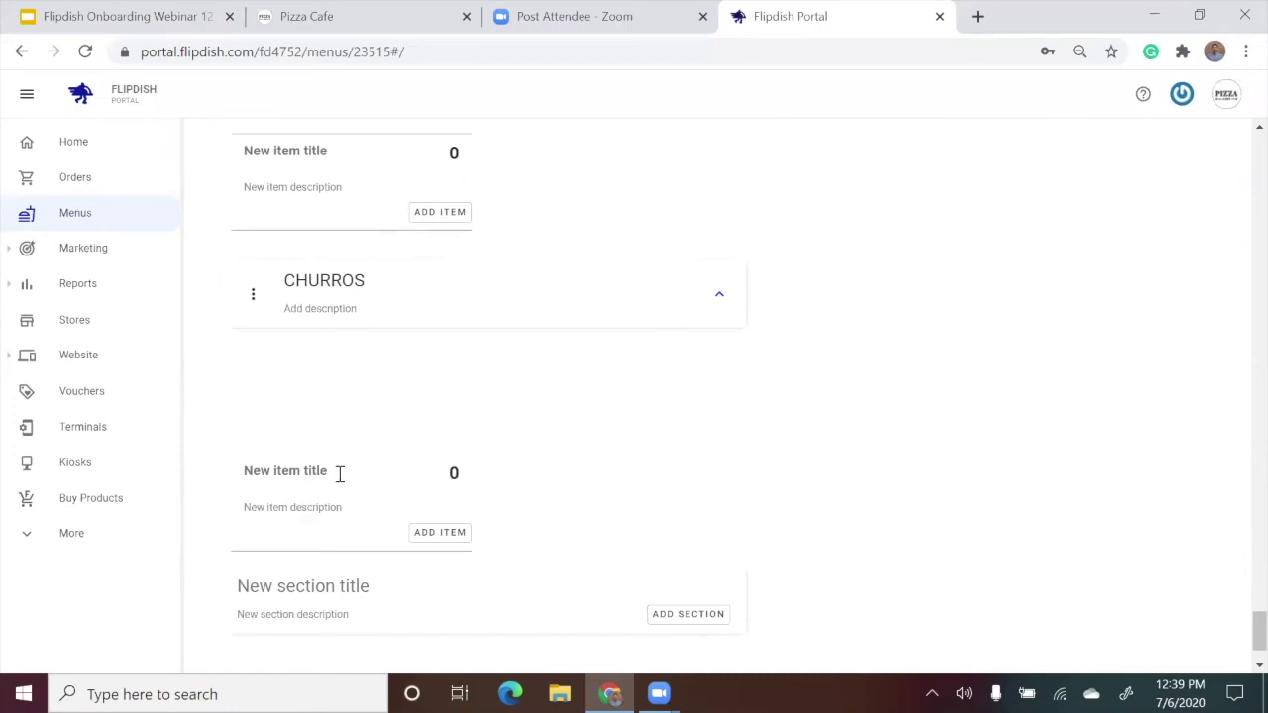
Create a 'Churro' item in CHURROS with description 'with chocolate' and price 5.00.
left_click(331, 470)
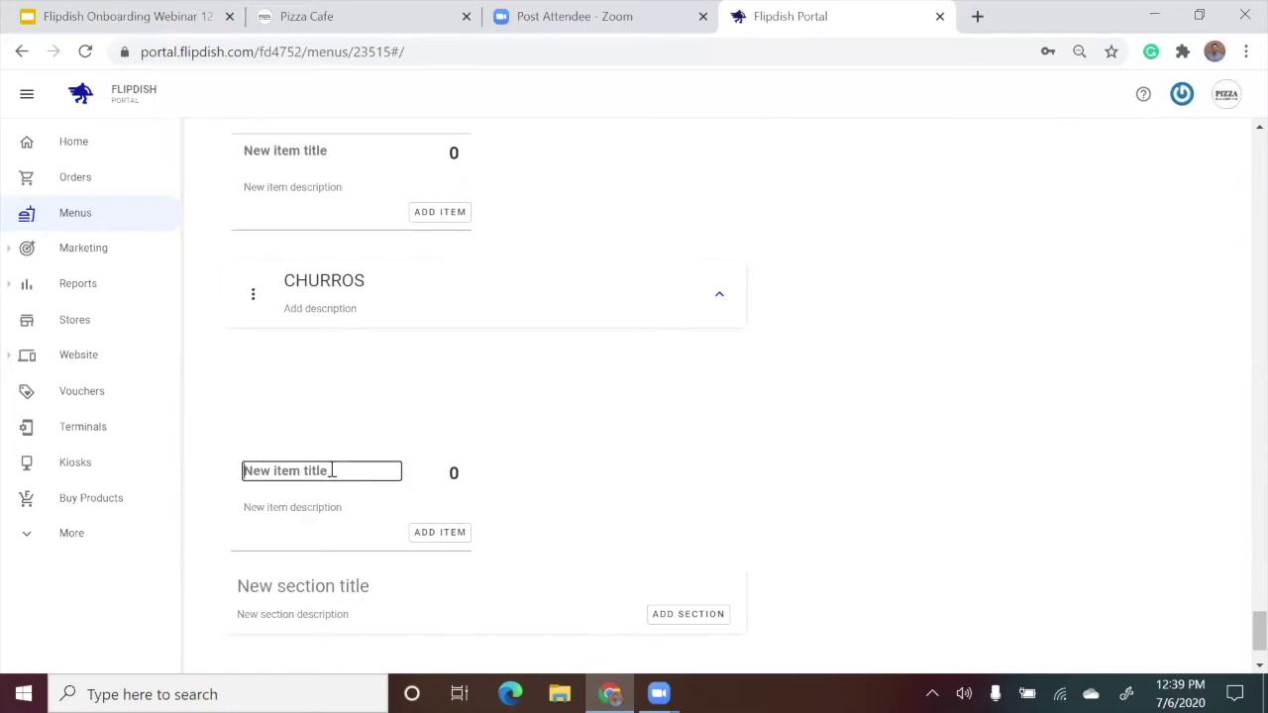
type("Chru")
key("BackSpace")
key("BackSpace")
type("urro")
left_click(323, 507)
type("with chocolate")
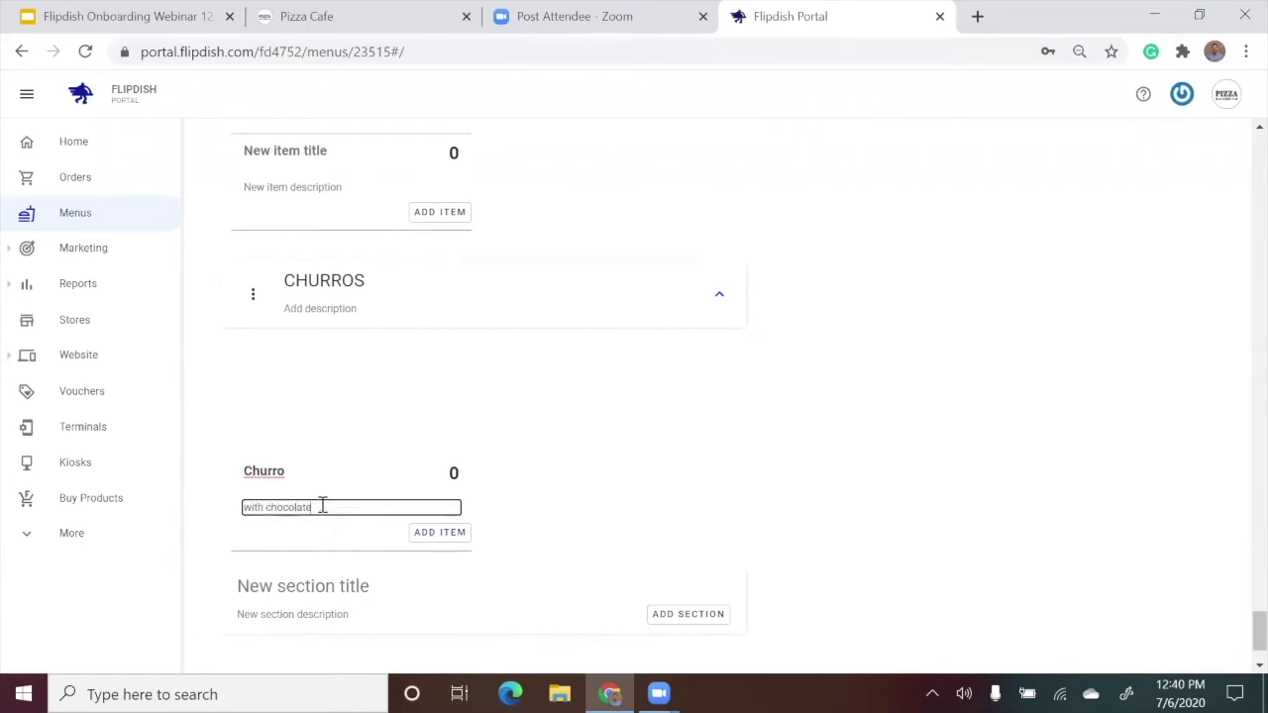
left_click(455, 473)
type("5")
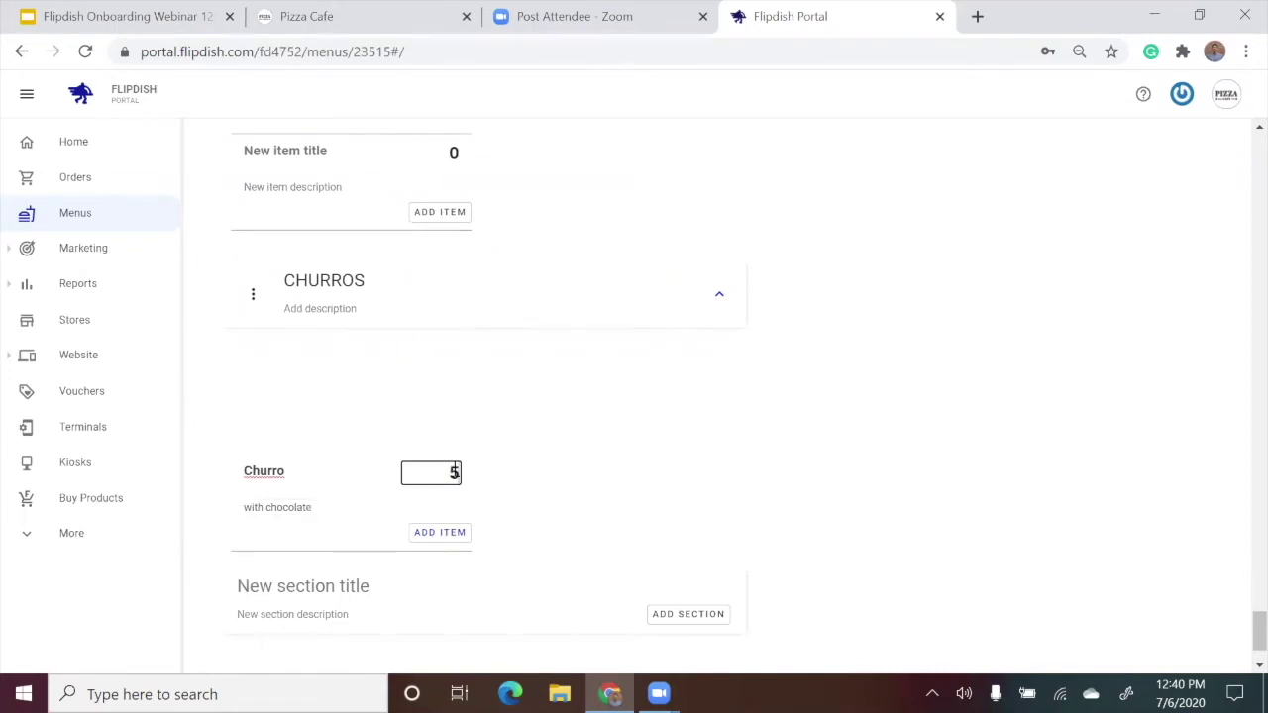
left_click(443, 535)
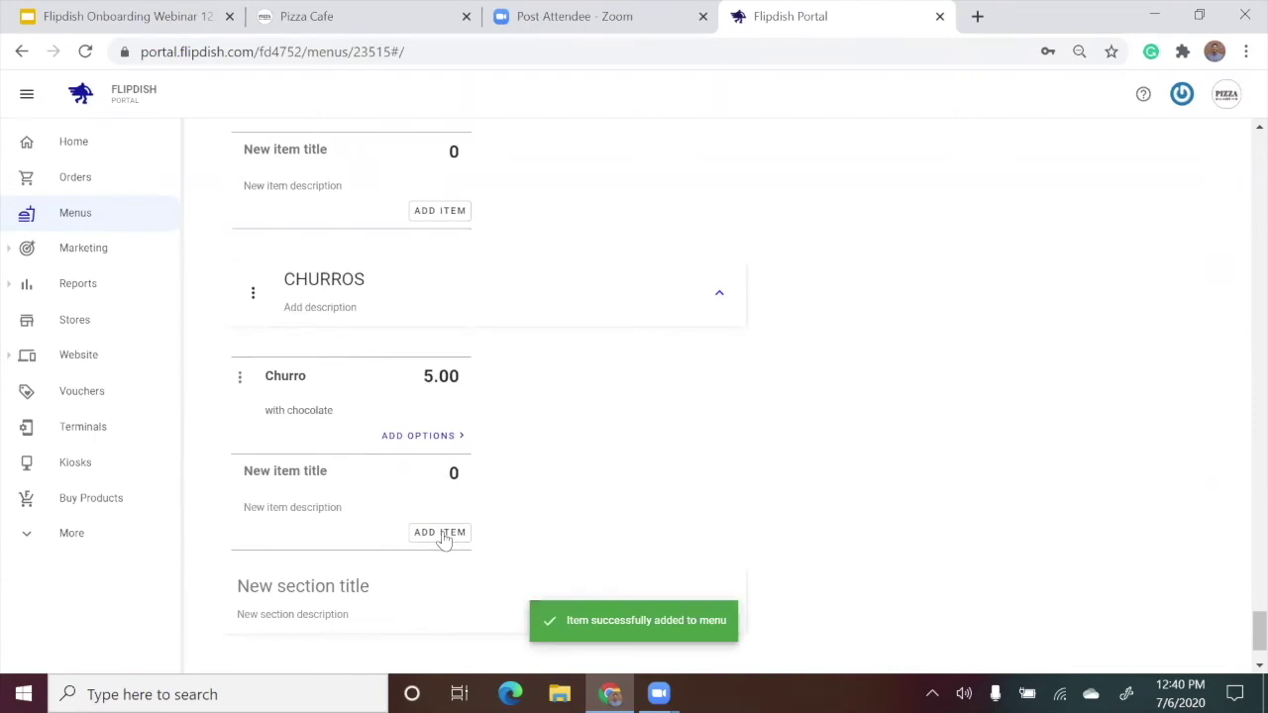
left_click(240, 377)
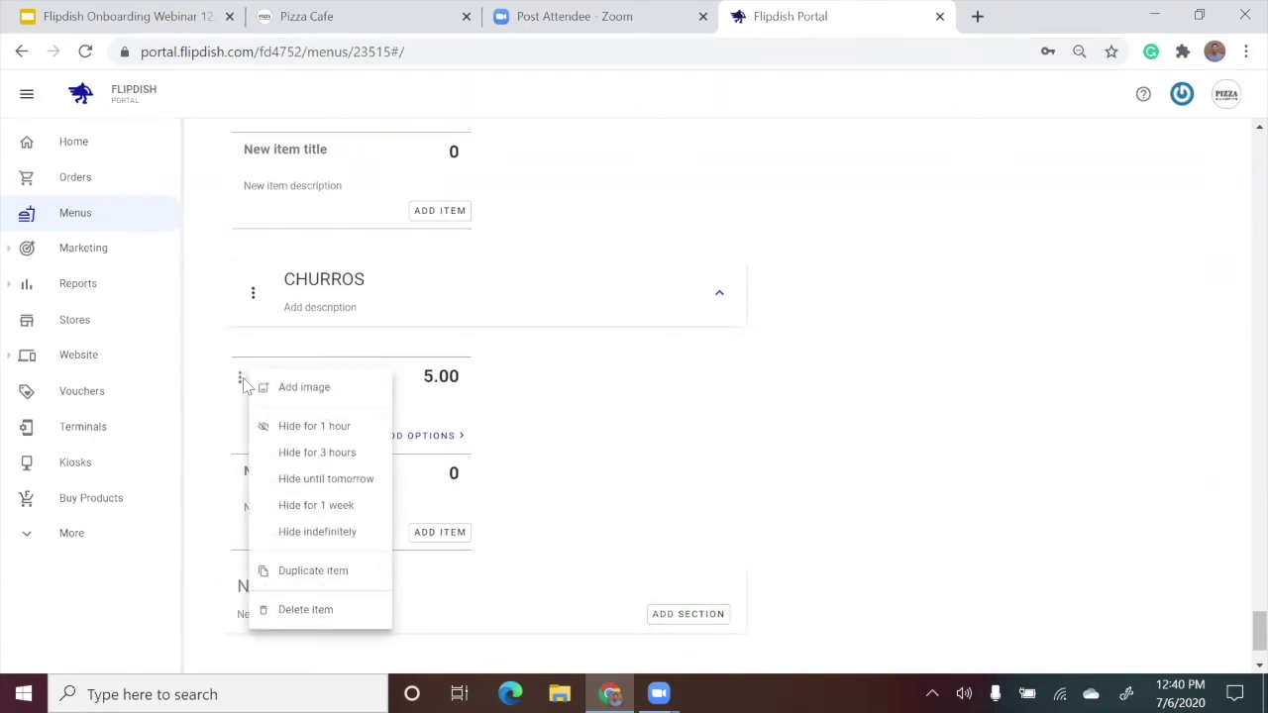
Duplicate the Churro, rename the copy 'Vanilla Churro' and clear its description.
left_click(354, 587)
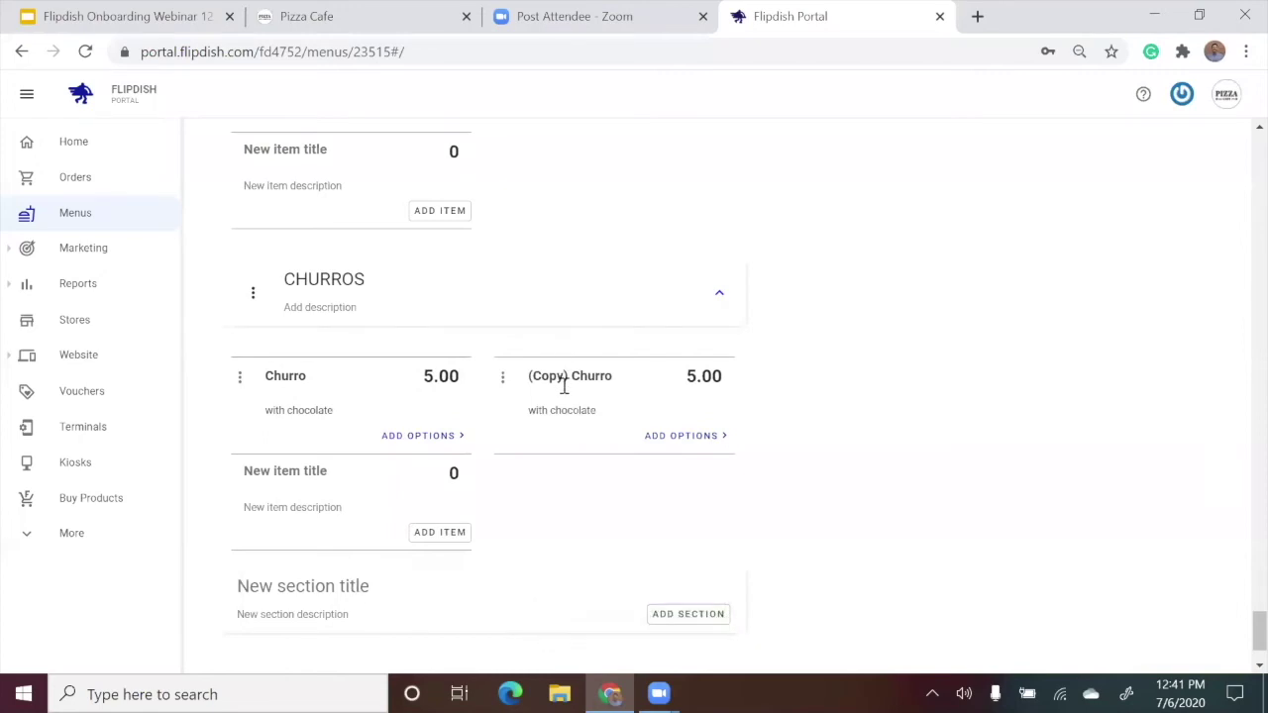
left_click_drag(572, 375, 486, 386)
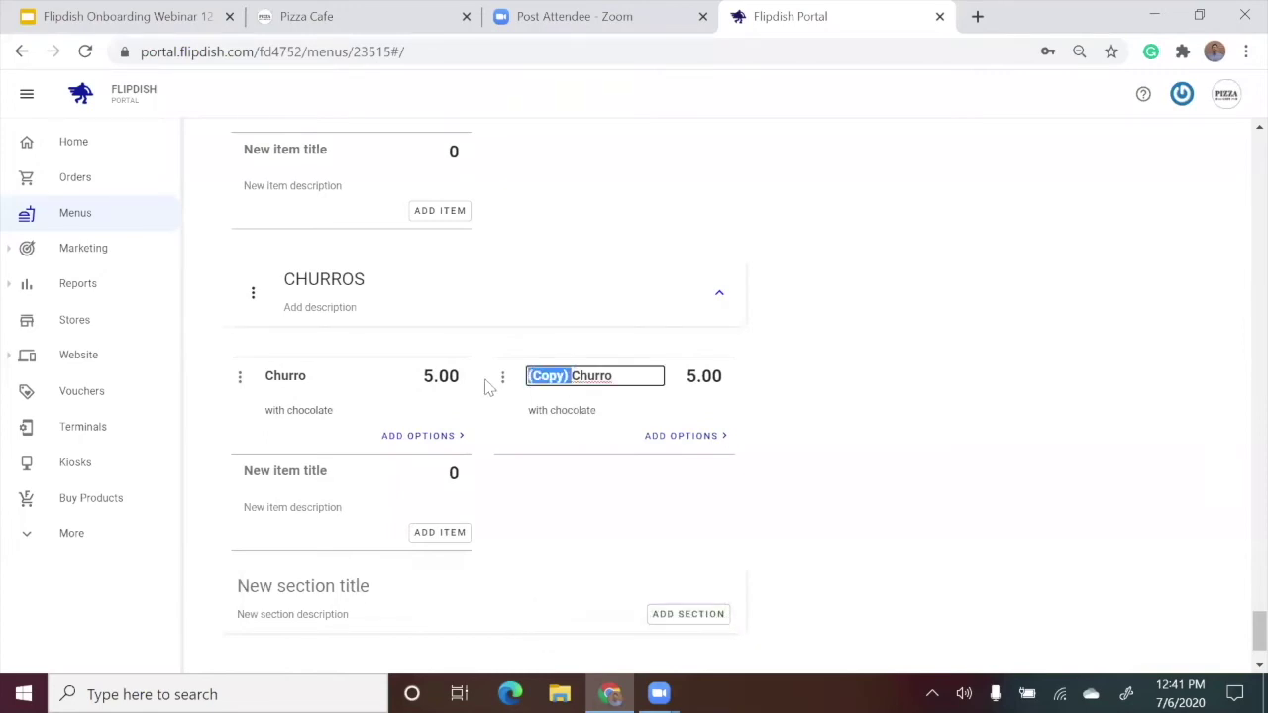
type("Vanilla")
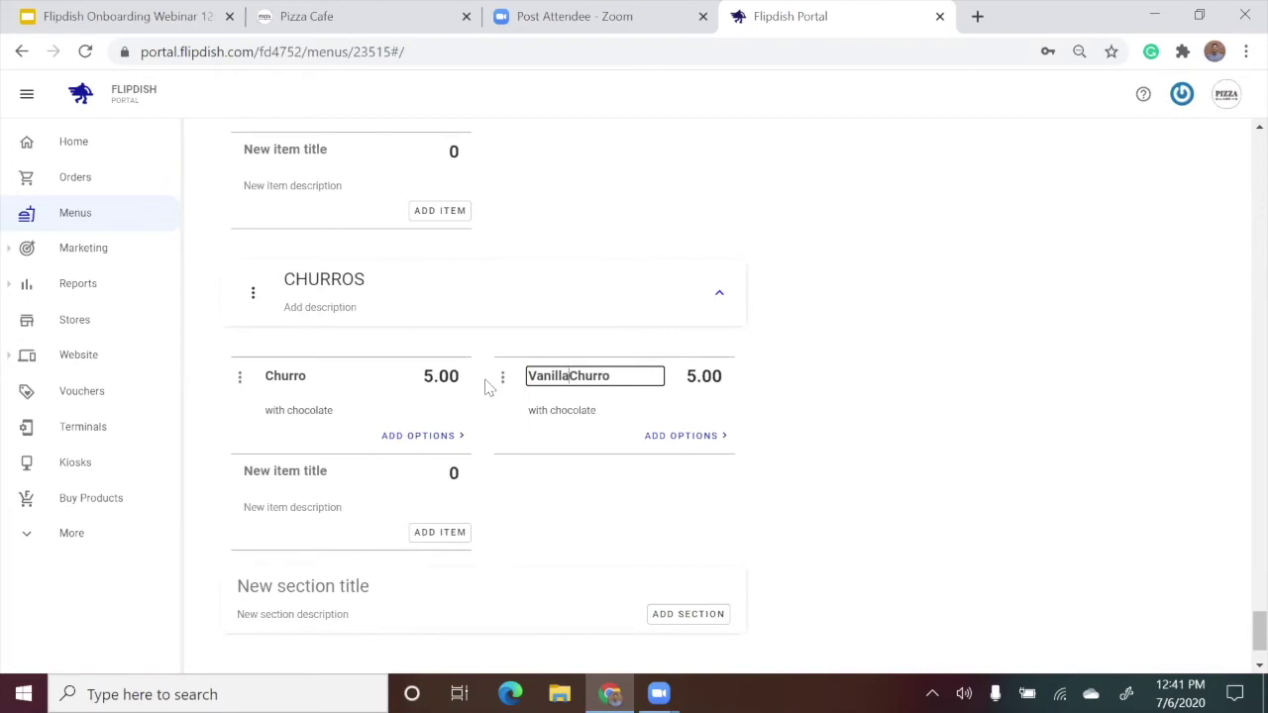
left_click(880, 369)
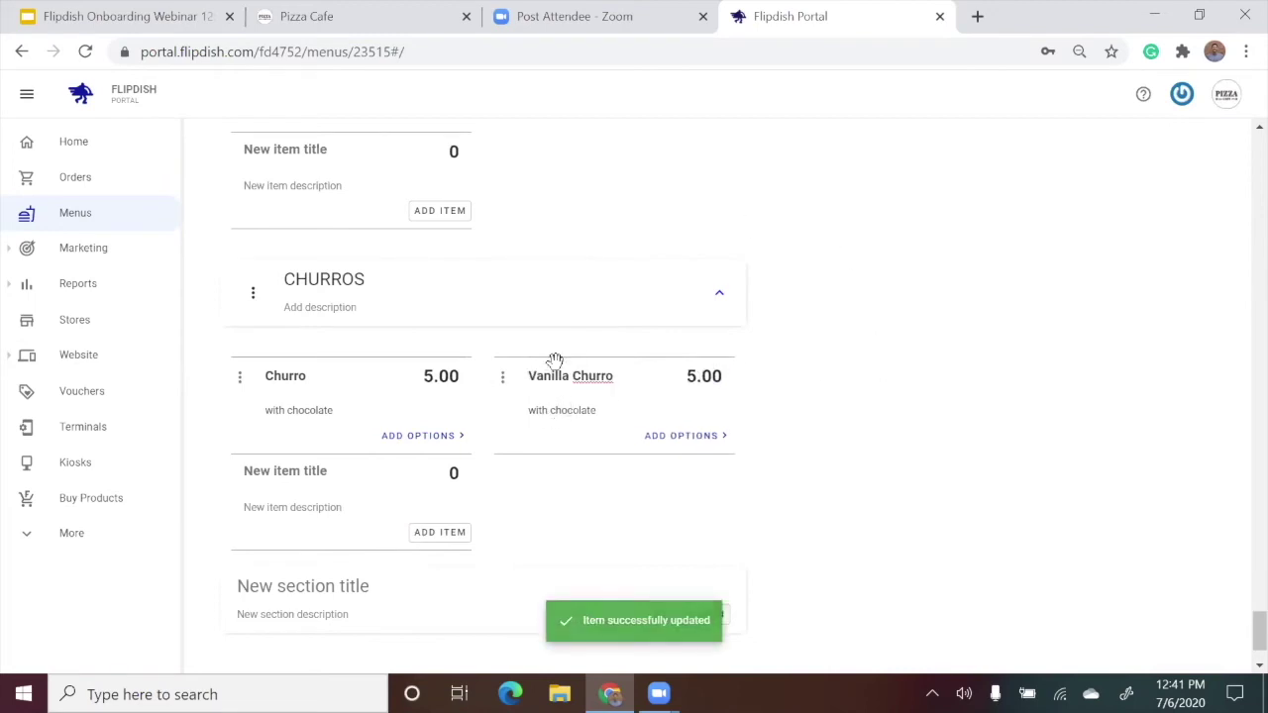
left_click(579, 410)
key("BackSpace")
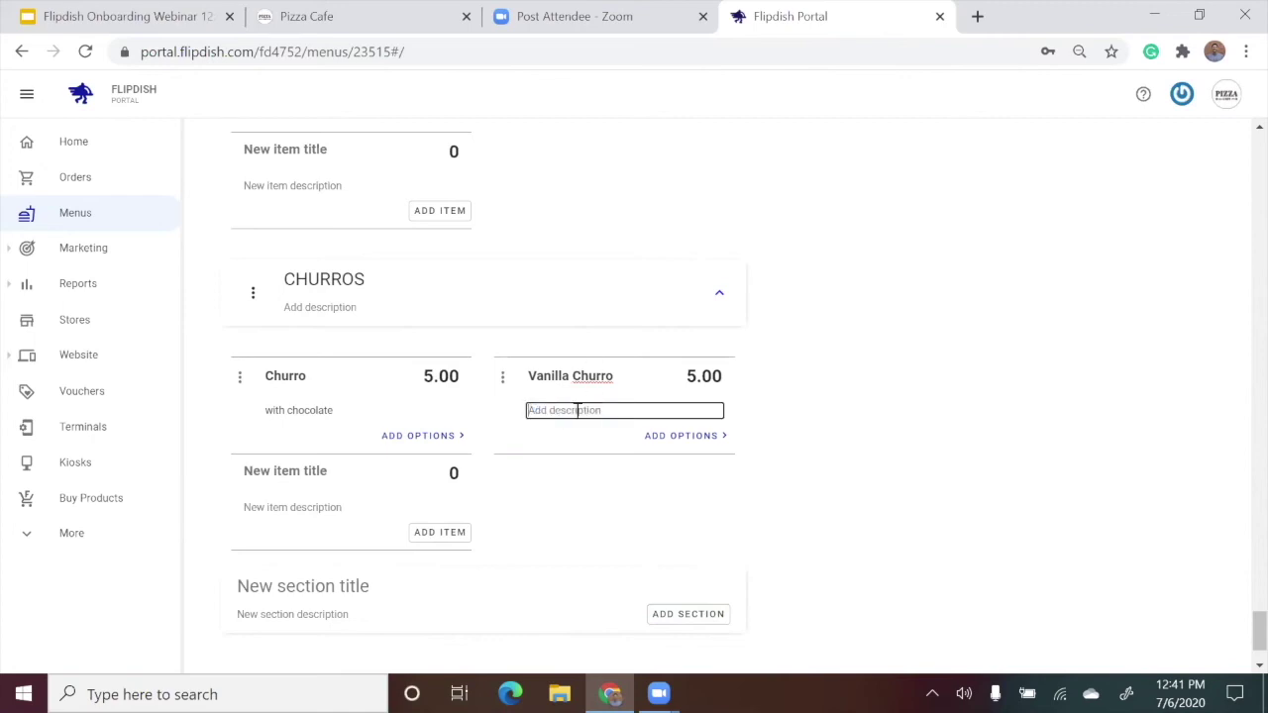
left_click(836, 375)
Delete the Vanilla Churro item and confirm the deletion.
left_click(503, 378)
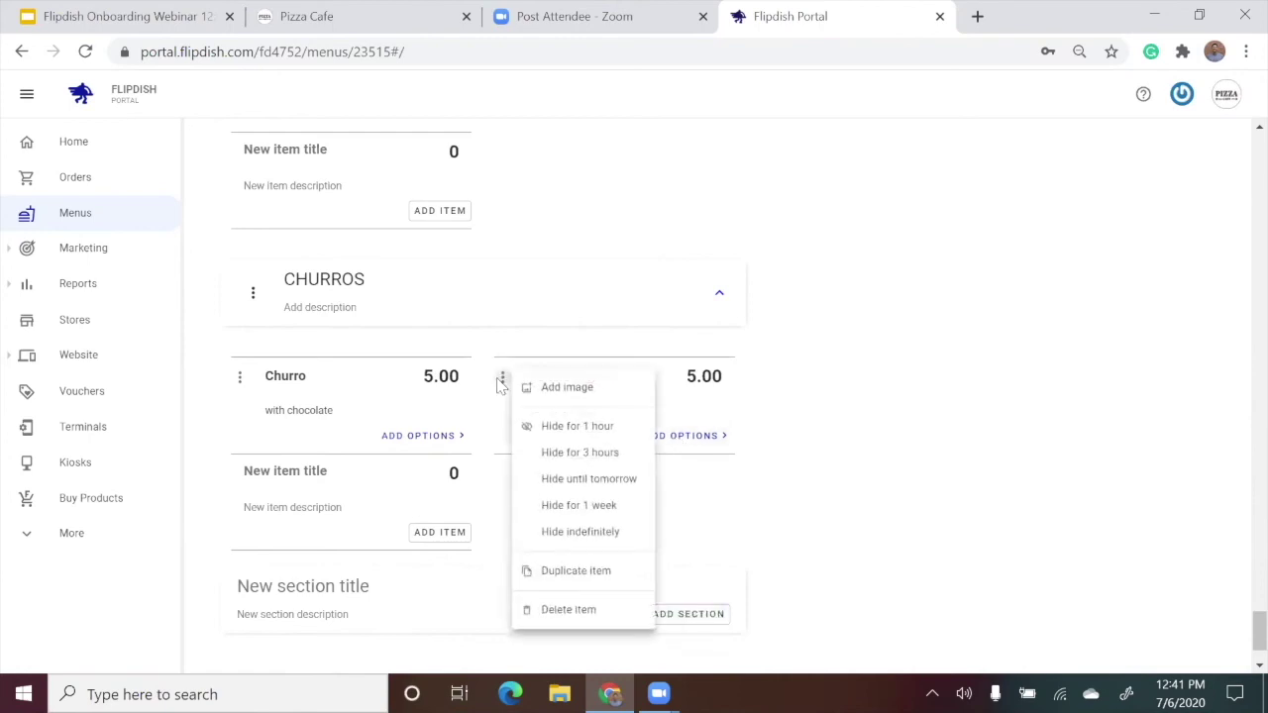
left_click(586, 610)
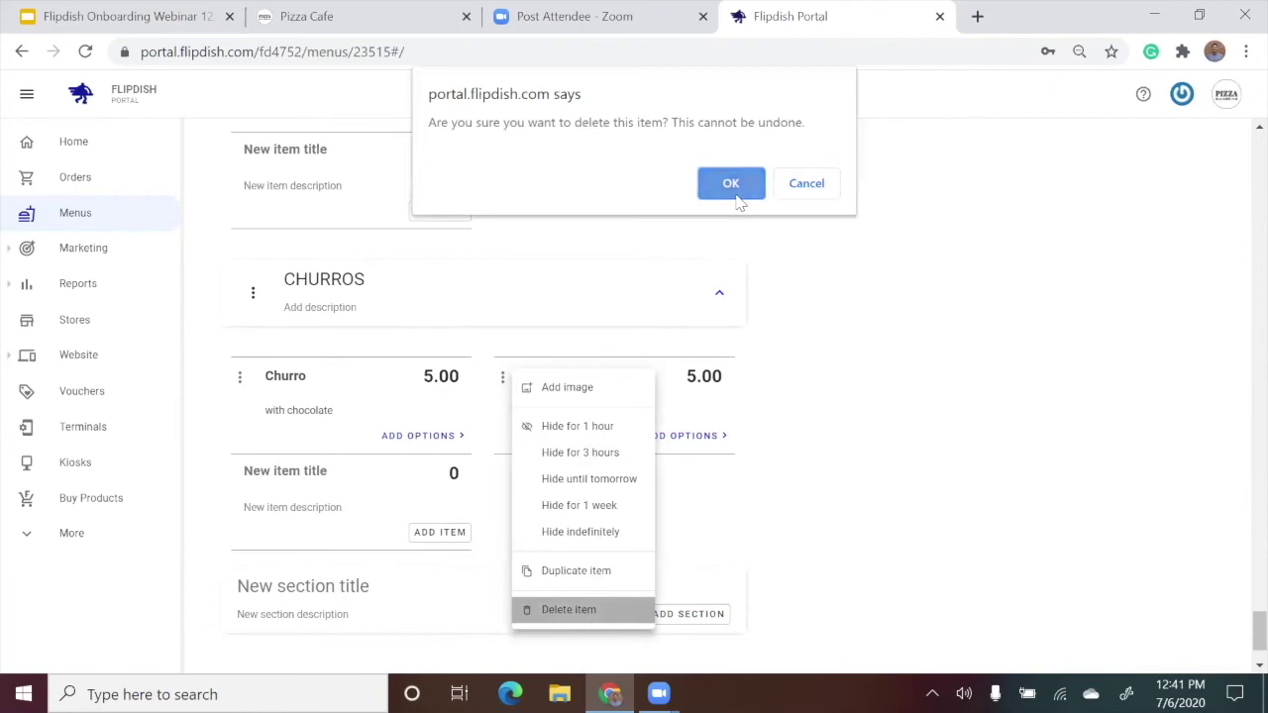
left_click(730, 184)
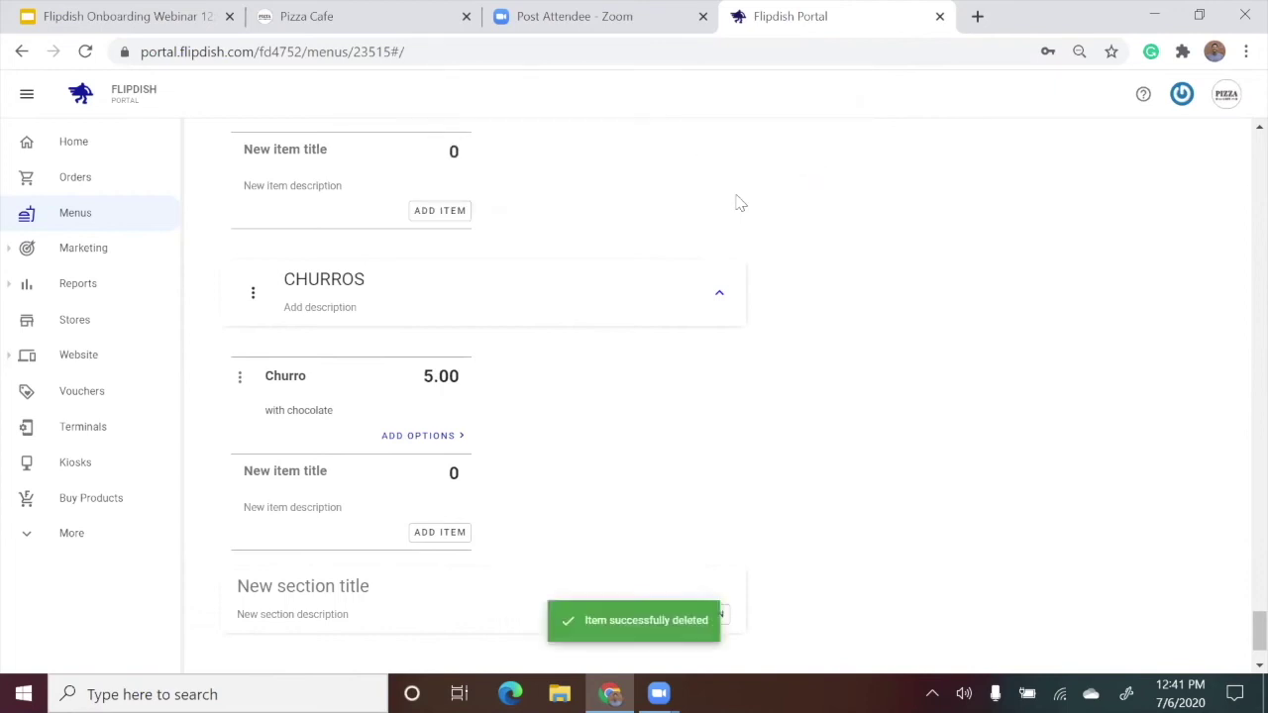
left_click(254, 295)
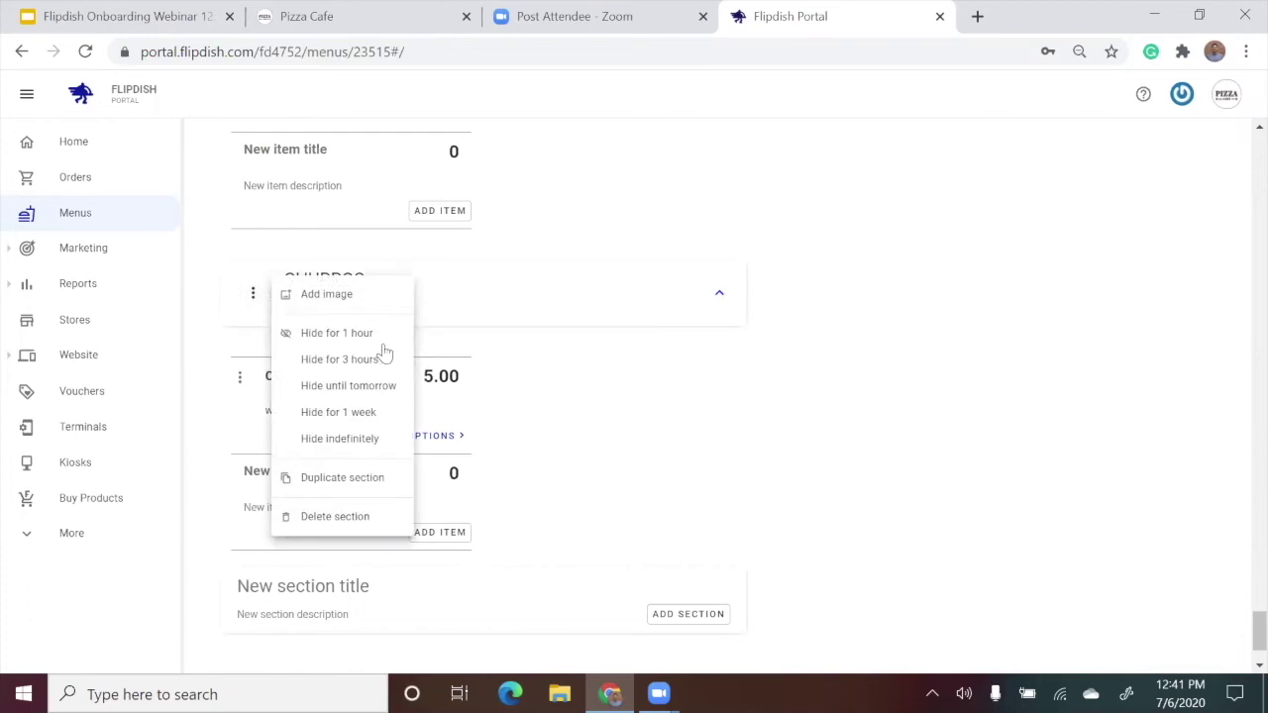
Collapse CHURROS and bring up the Classic Margherita pizza's actions menu under Traditional Pizzas.
left_click(1018, 362)
left_click_drag(1260, 630, 1238, 317)
scroll(921, 443, "up", 15)
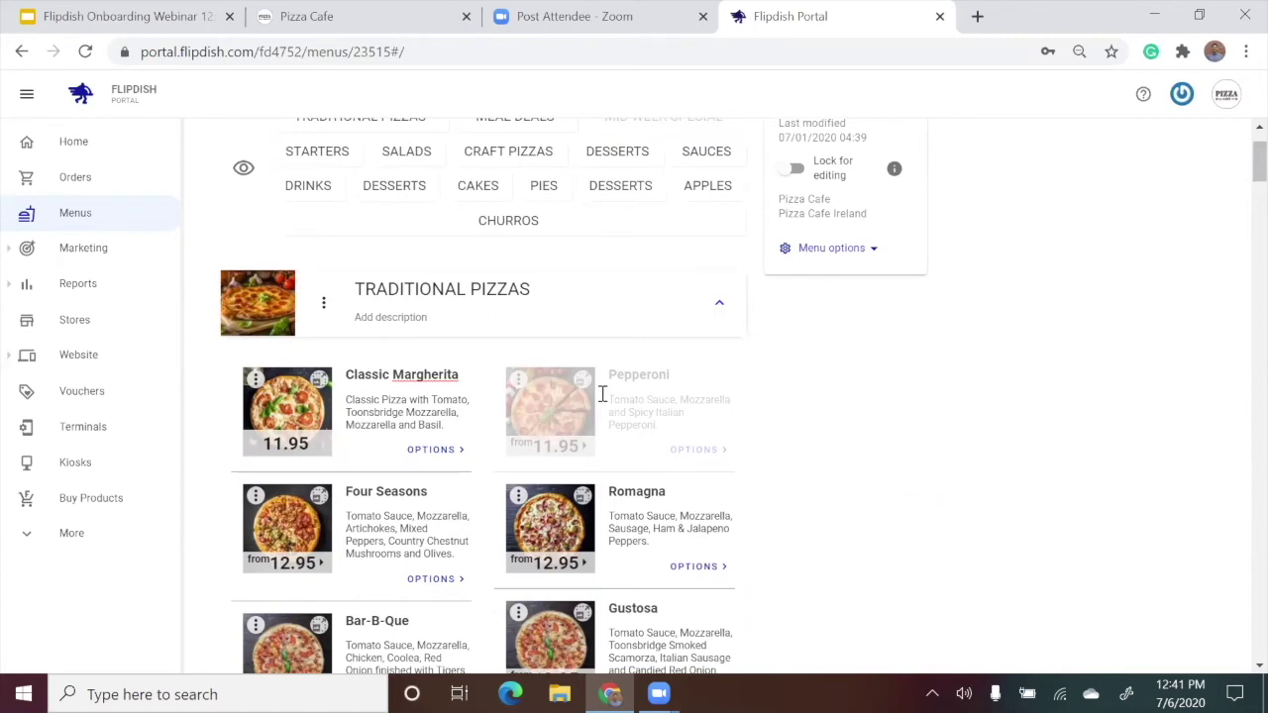
left_click(256, 380)
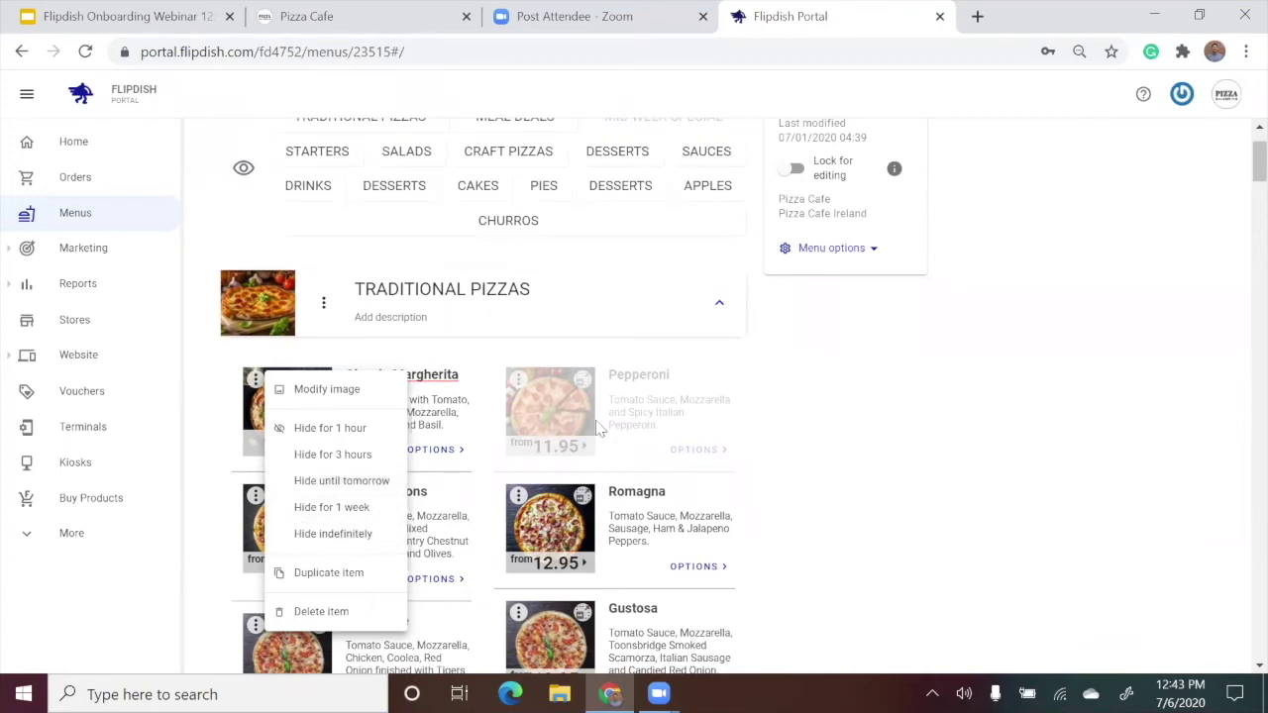
Show Pepperoni on the menu, hide it indefinitely again, then open Classic Margherita's image editor.
left_click(902, 410)
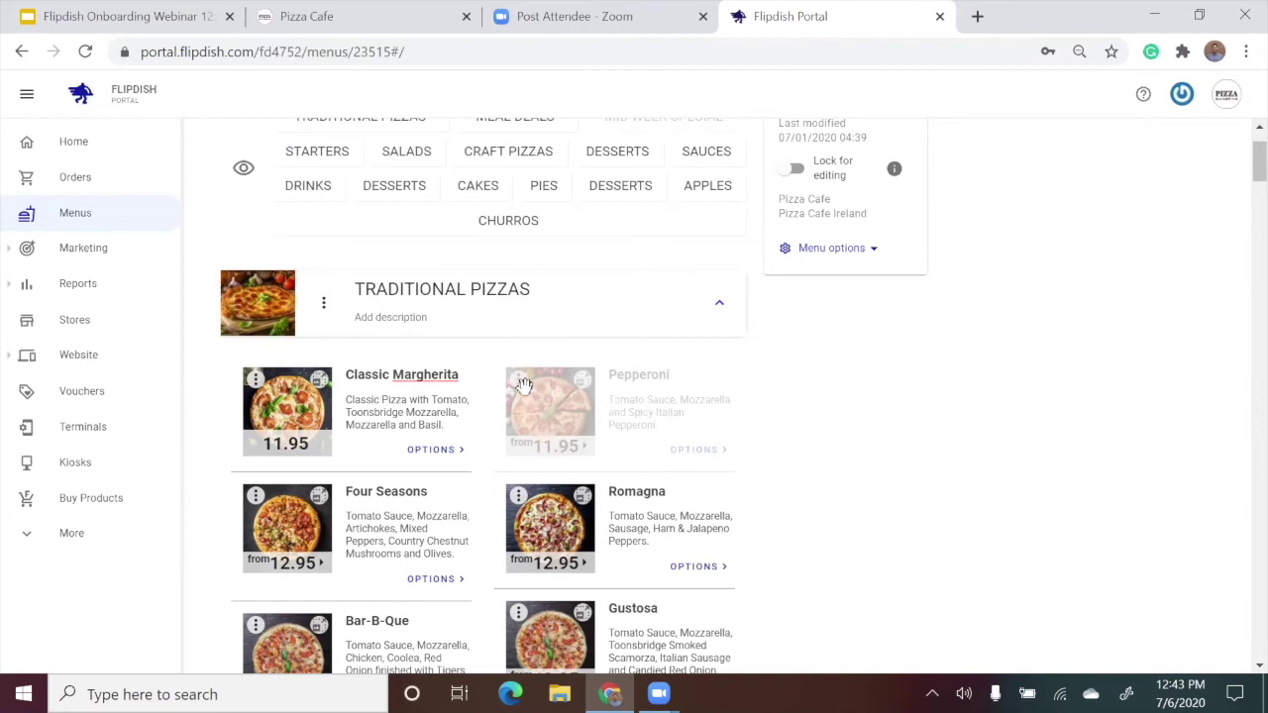
left_click(520, 384)
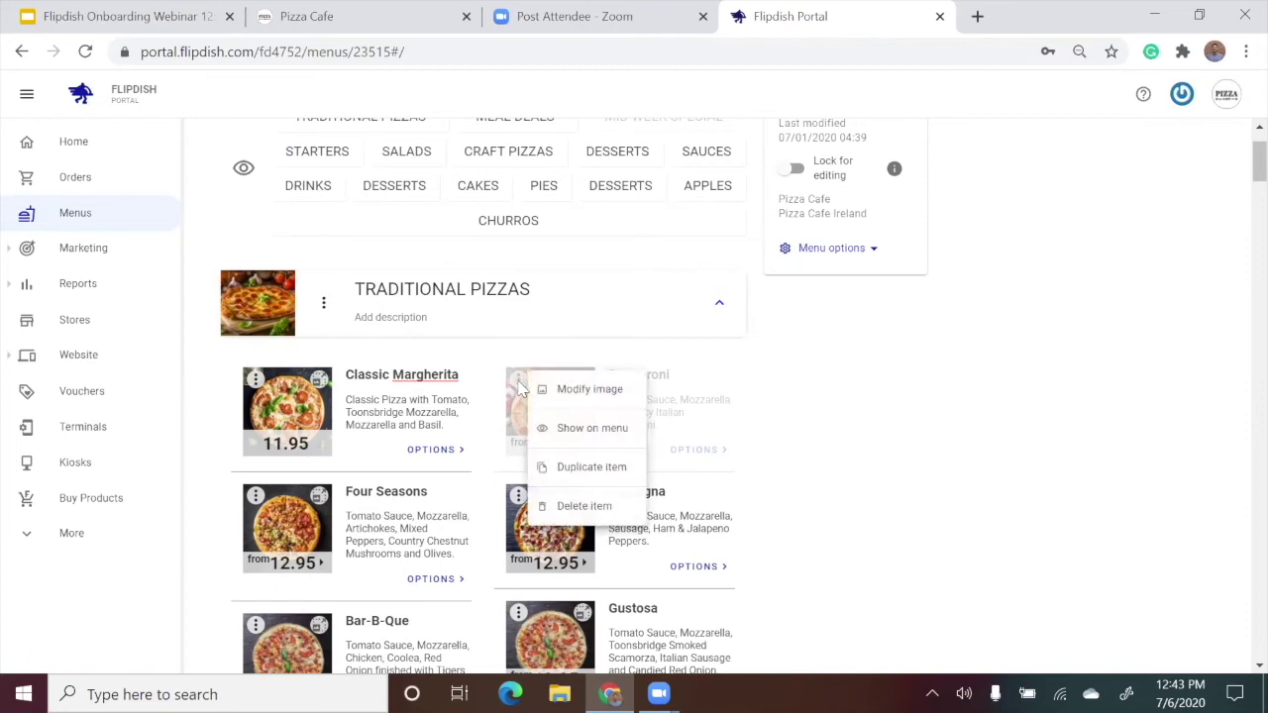
left_click(589, 428)
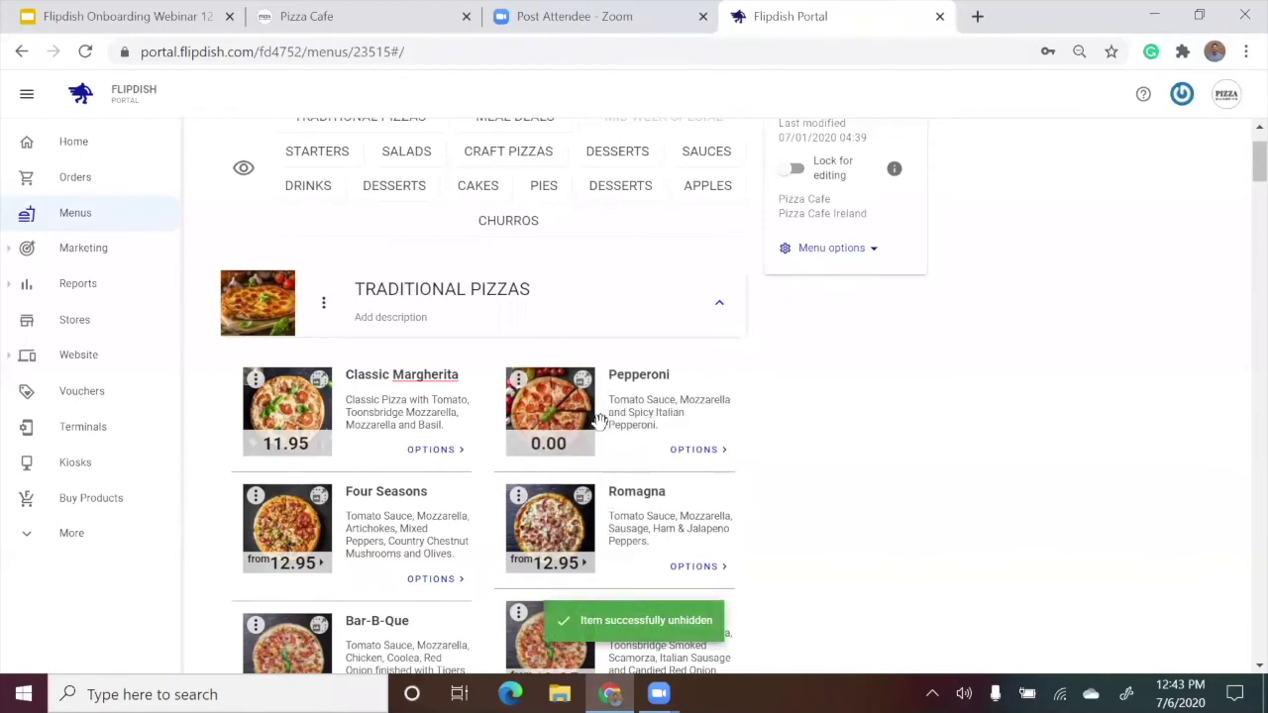
left_click(516, 395)
left_click(645, 535)
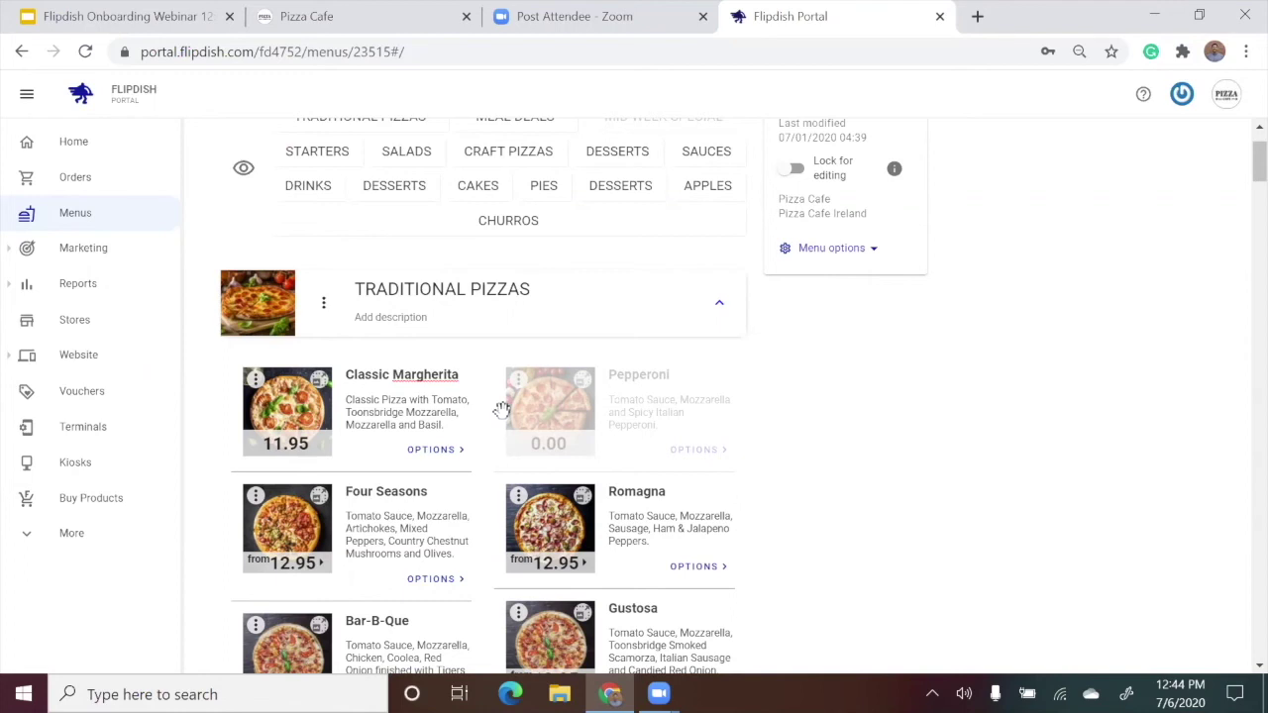
left_click(255, 380)
left_click(297, 390)
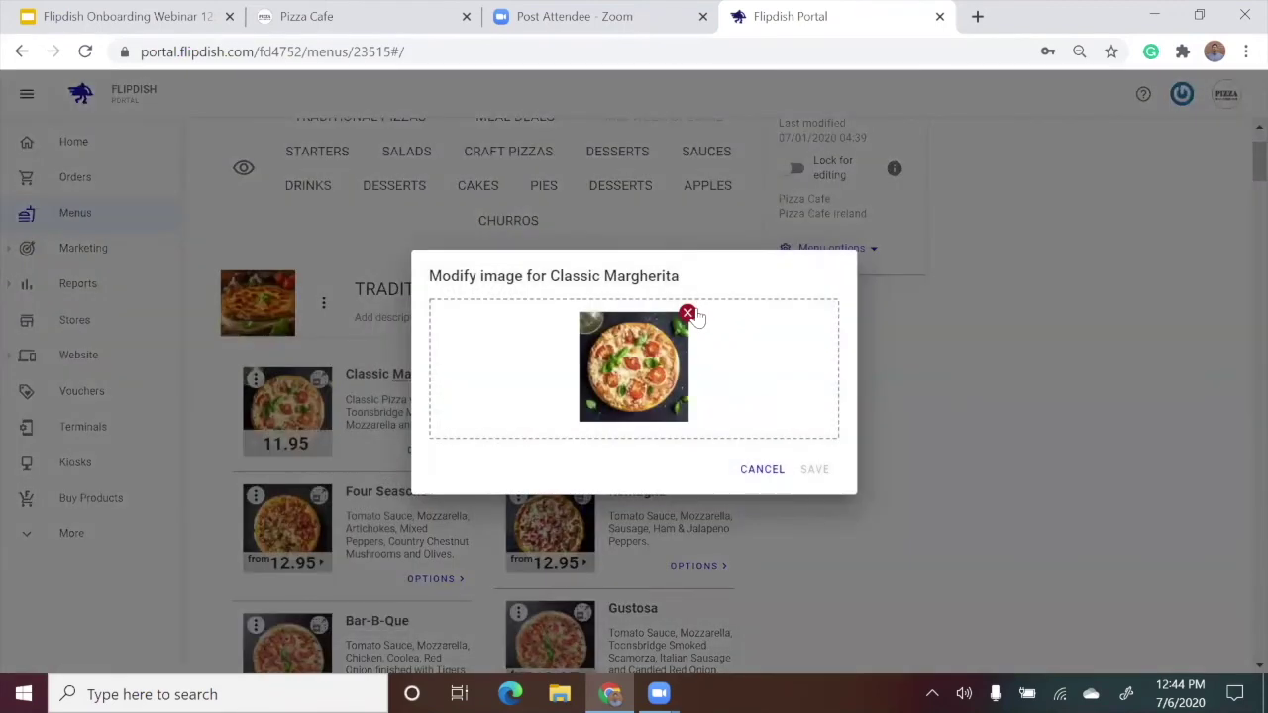
Remove the Classic Margherita photo and go back to the Churro item in the menu.
left_click(689, 314)
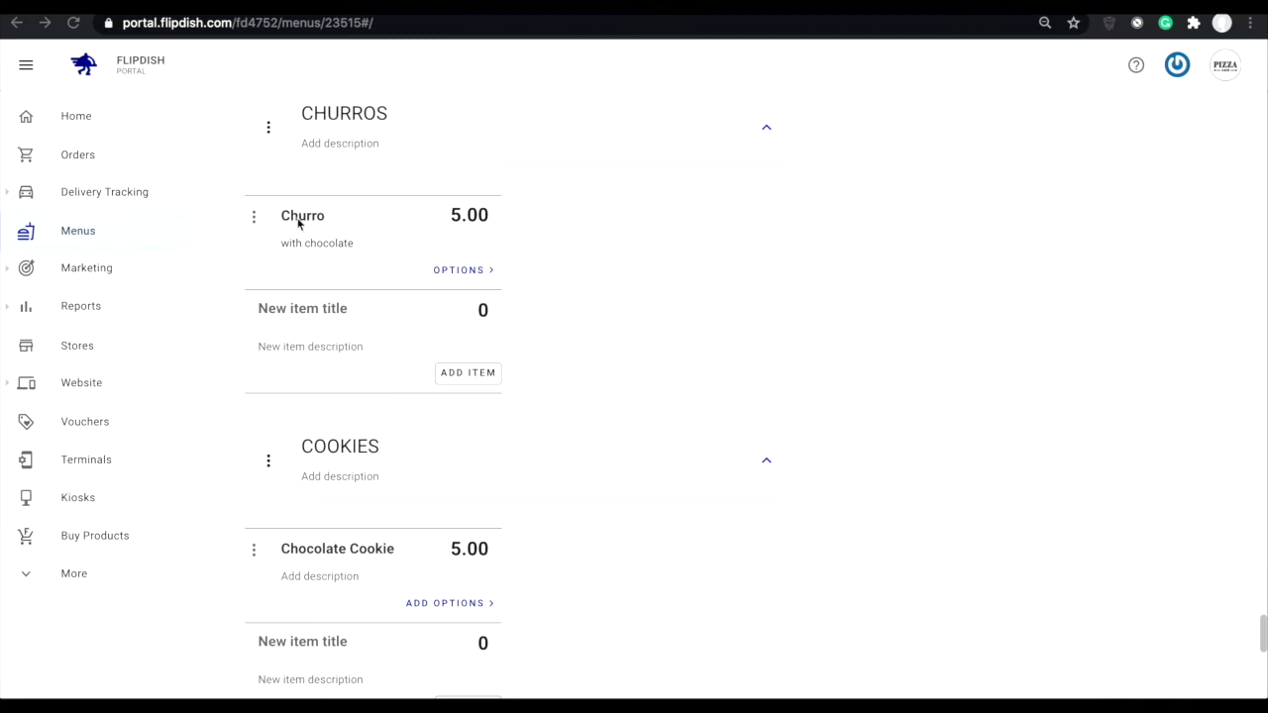
left_click(474, 271)
Create a 'Toppings' option set on the Churro with Sprinkles and Ice-Cream options.
left_click(479, 272)
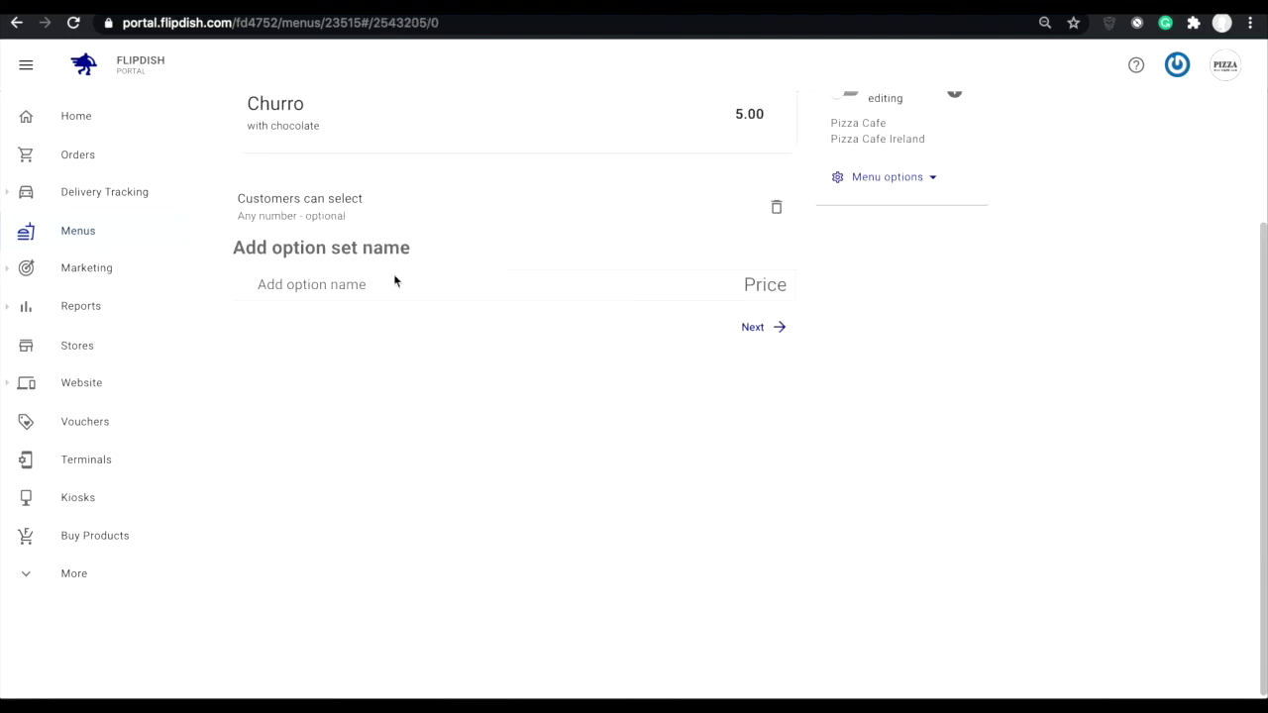
left_click(331, 247)
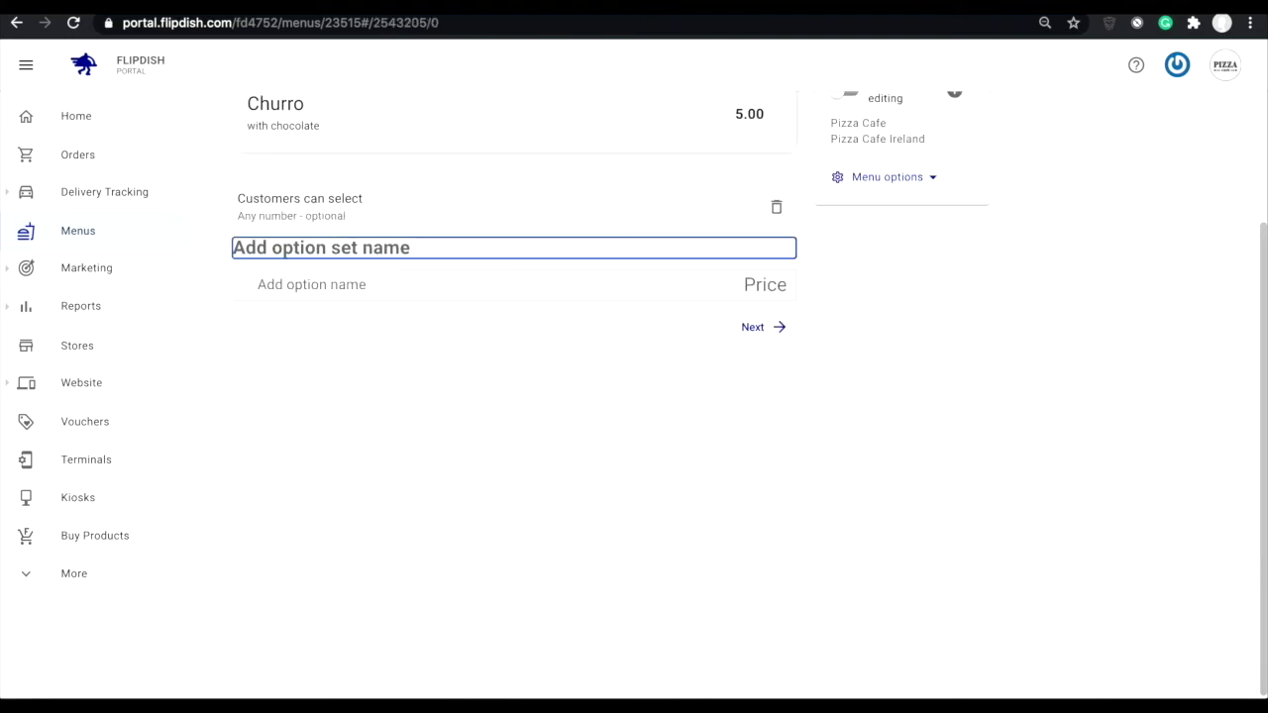
type("Toppings")
key("Return")
type("Sprinkles")
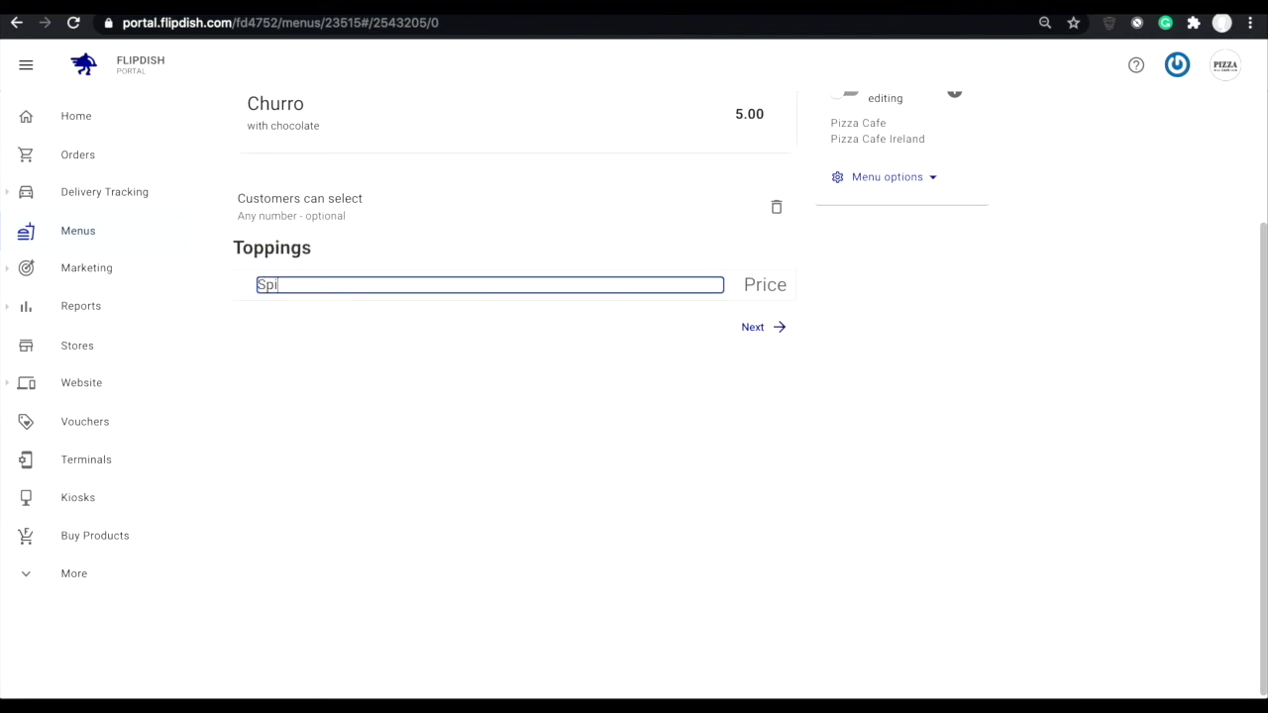
key("Return")
type("Ice-Cream")
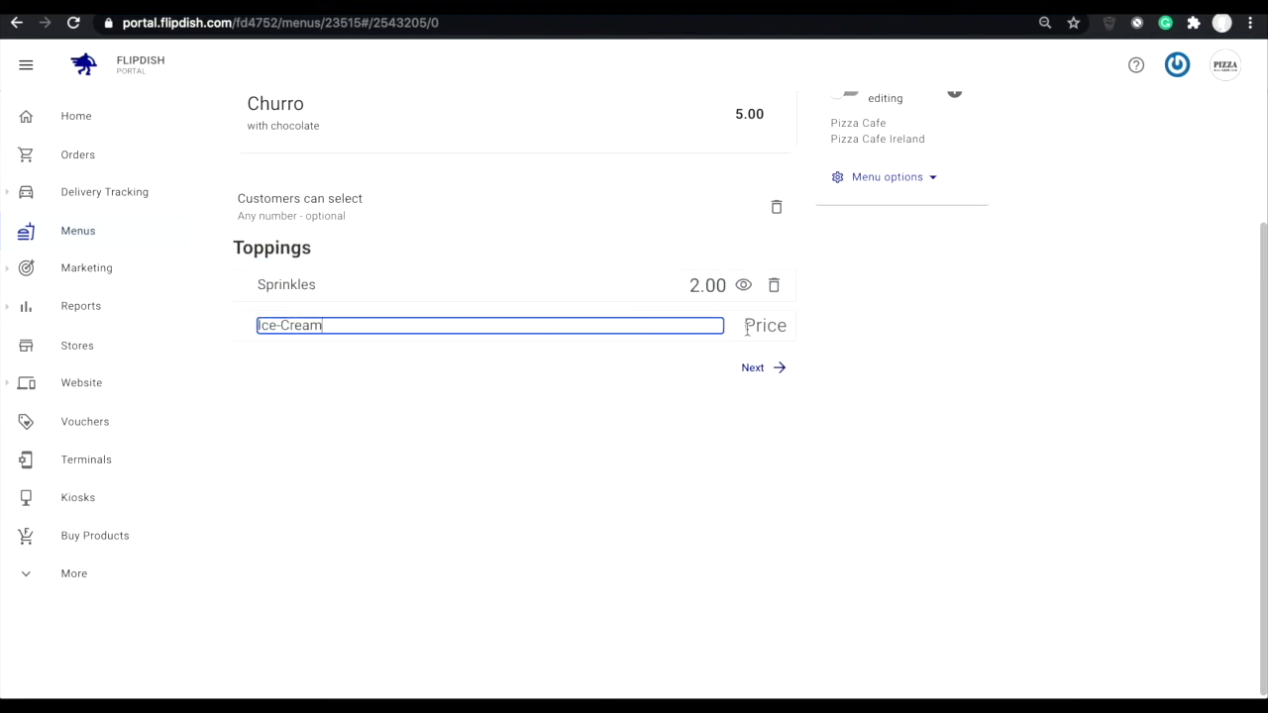
key("Return")
Price Ice-Cream at 1.40 and add a Sugar topping at 0.00.
left_click(707, 326)
type("1.4")
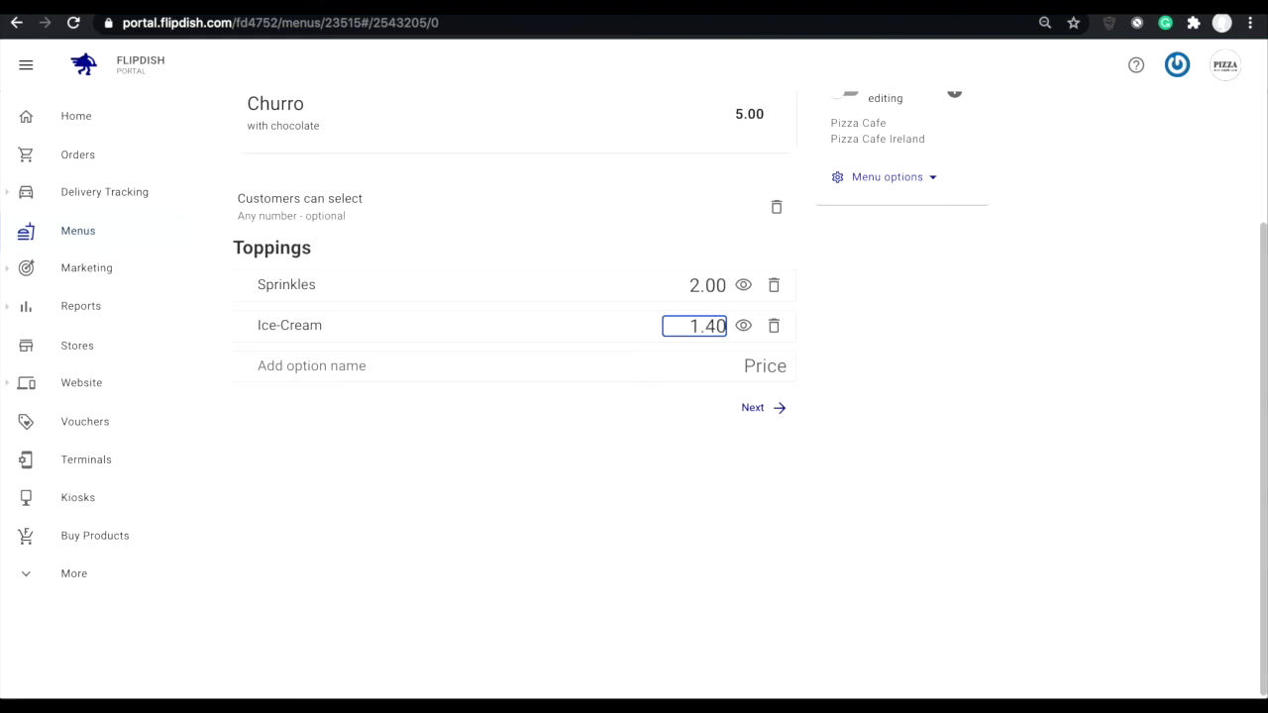
left_click(330, 367)
type("Sugar")
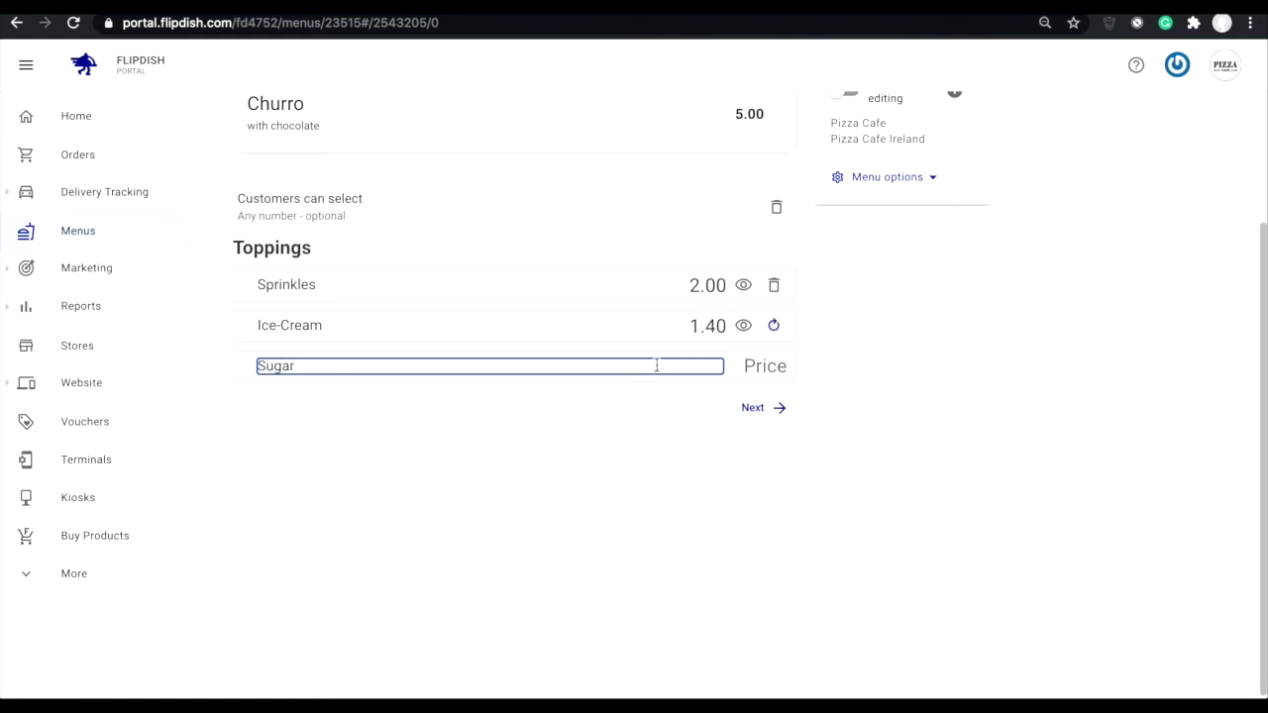
left_click(742, 367)
left_click(722, 368)
left_click(599, 422)
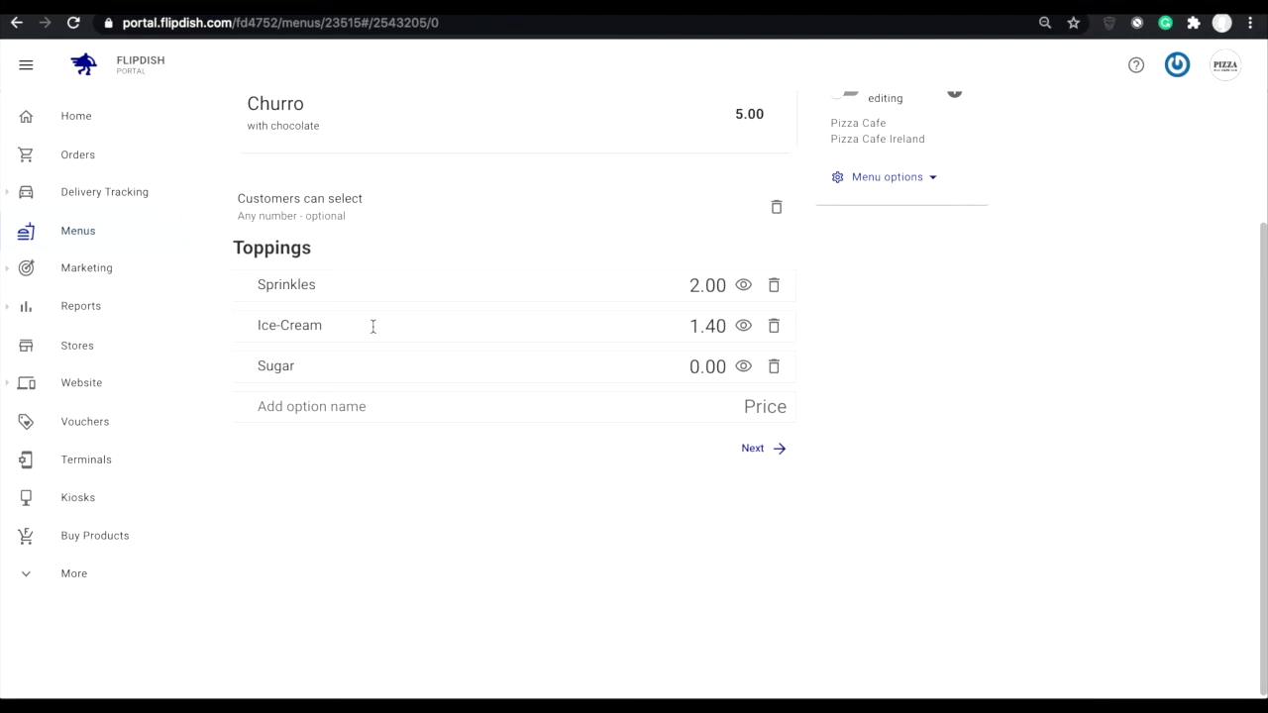
left_click(295, 212)
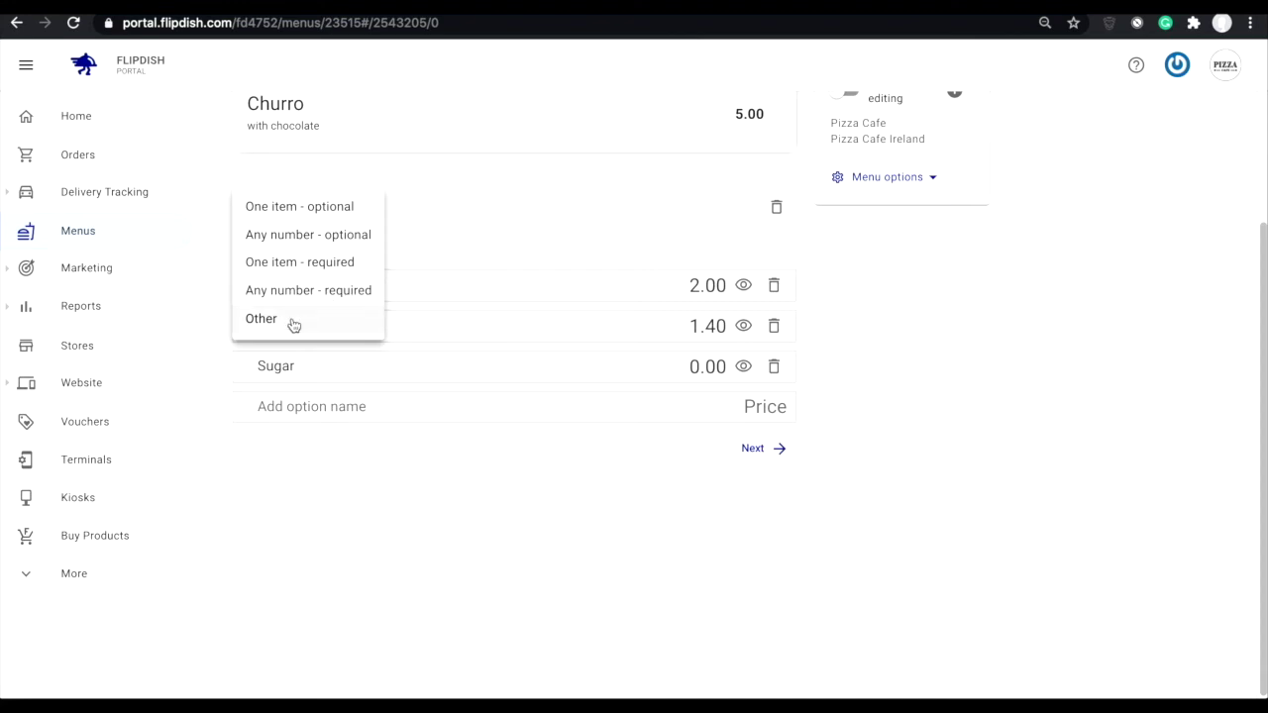
Set a custom Toppings selection range of minimum 2 and maximum 3 and confirm.
left_click(293, 322)
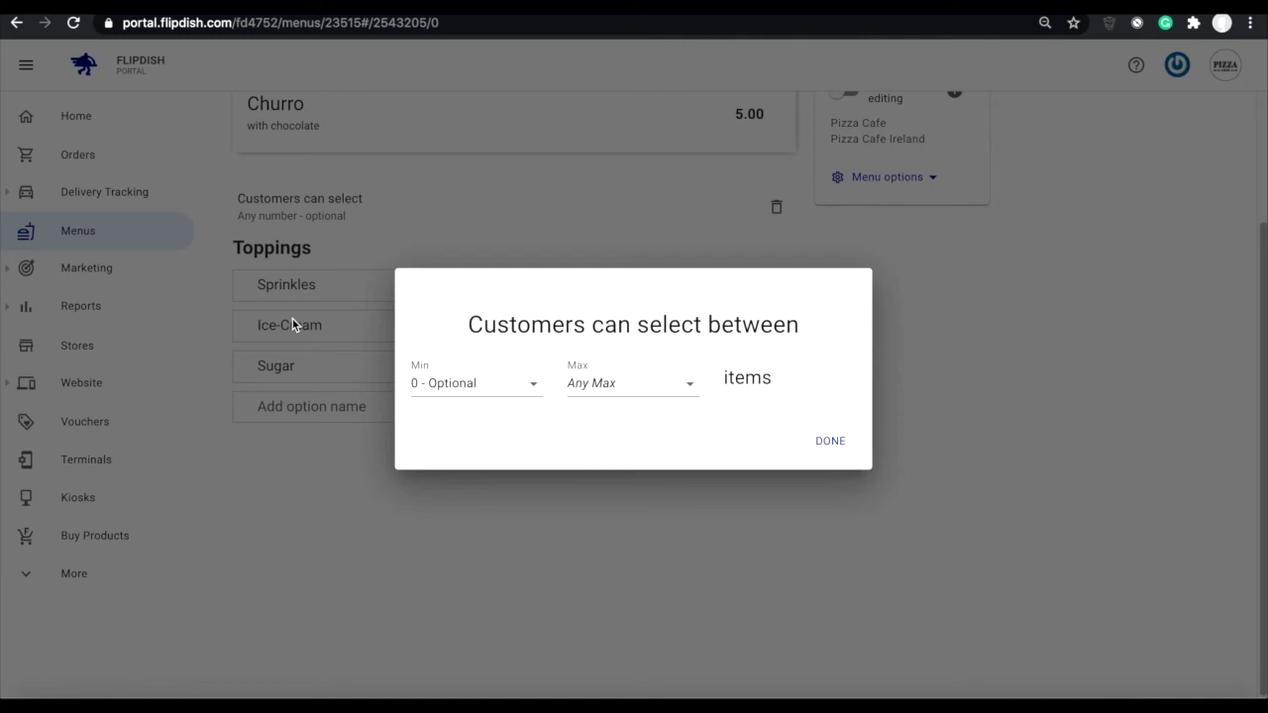
left_click(454, 396)
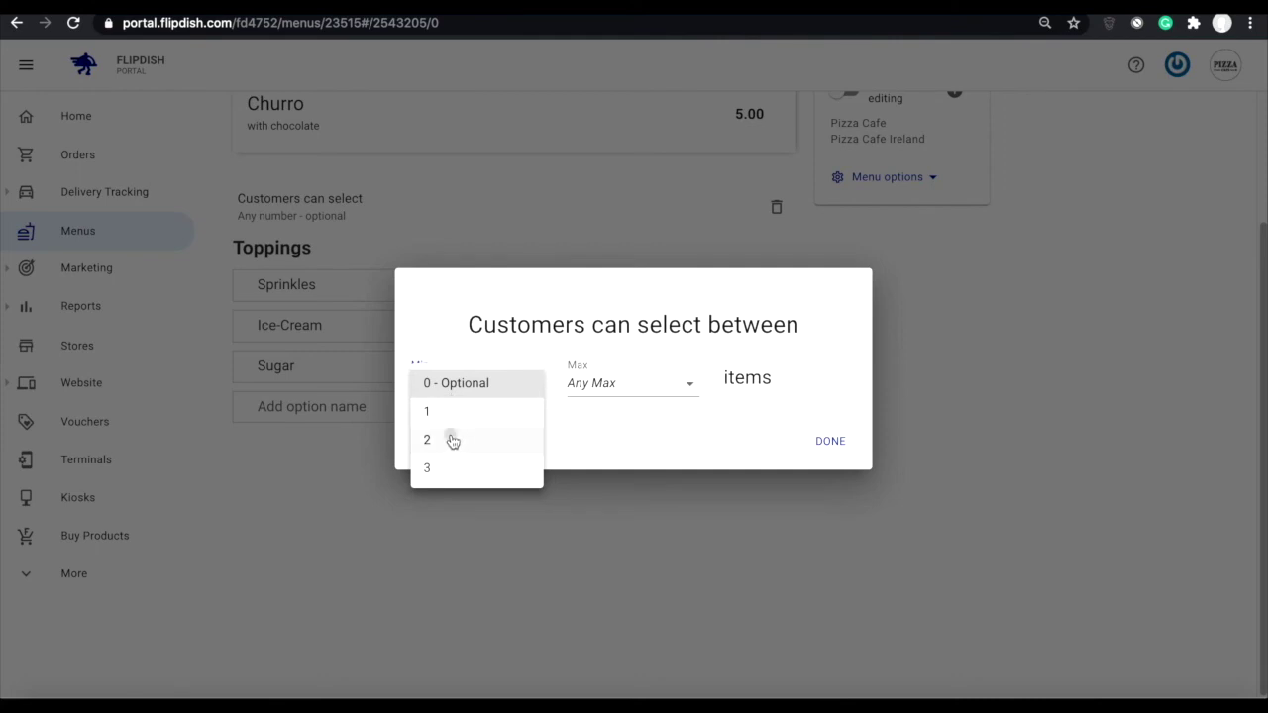
left_click(452, 439)
left_click(607, 383)
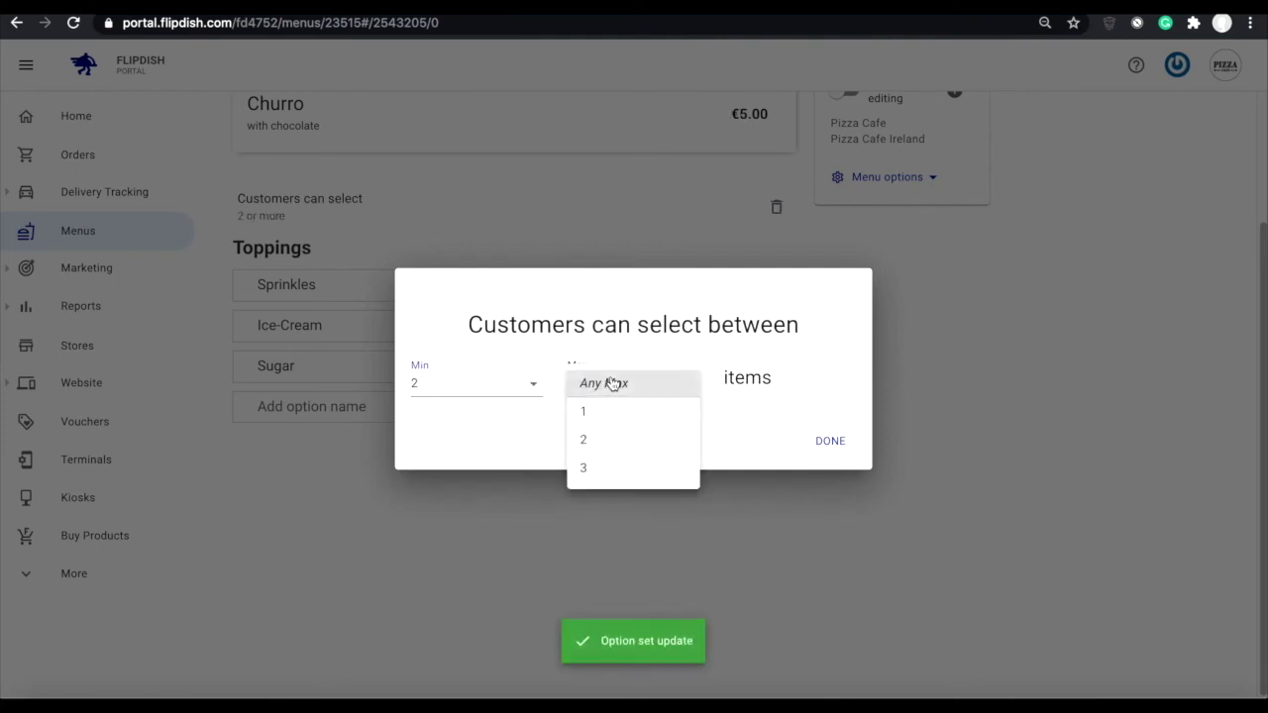
left_click(612, 471)
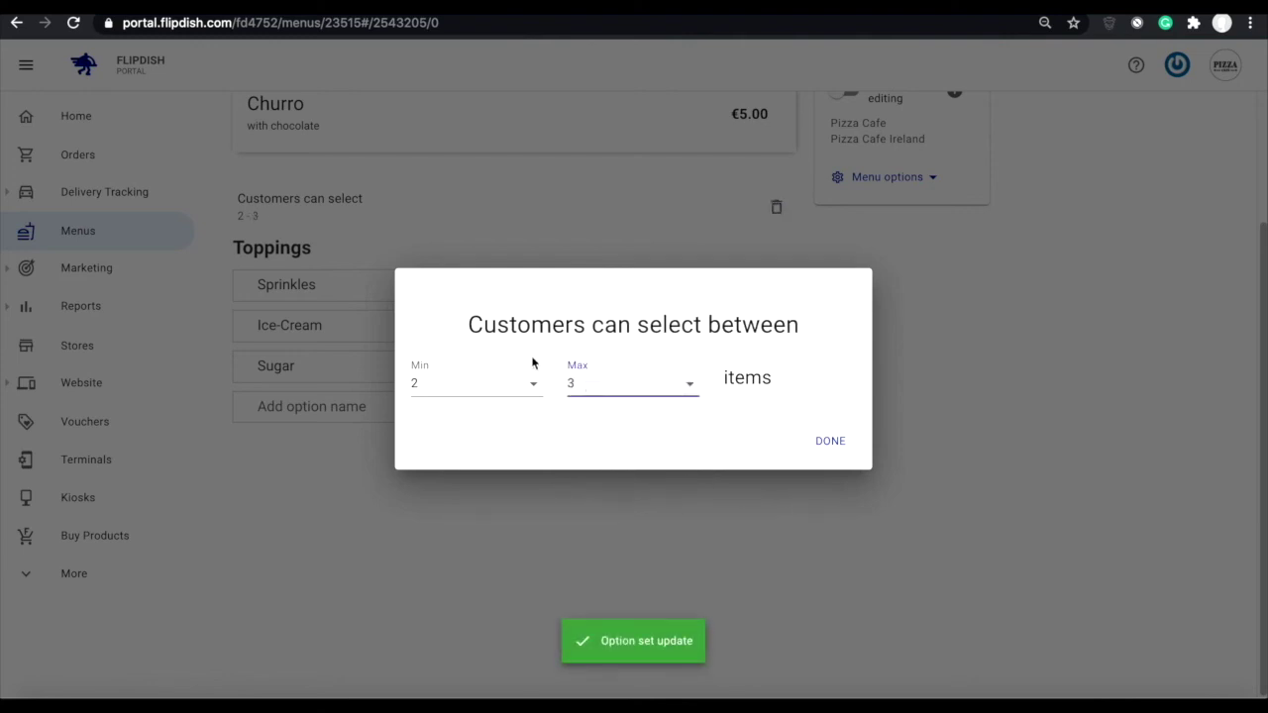
left_click(840, 441)
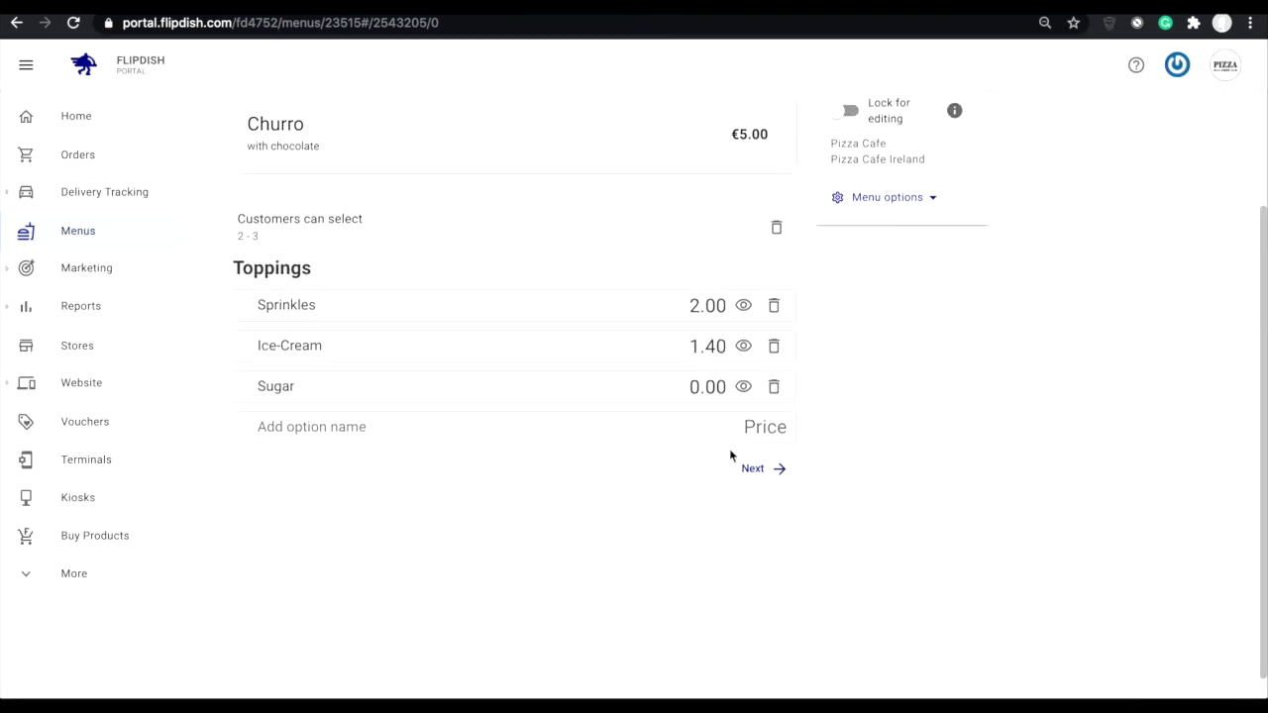
Page to the next option set and back, delete the Ice-Cream topping, then return to the menu overview.
left_click(777, 471)
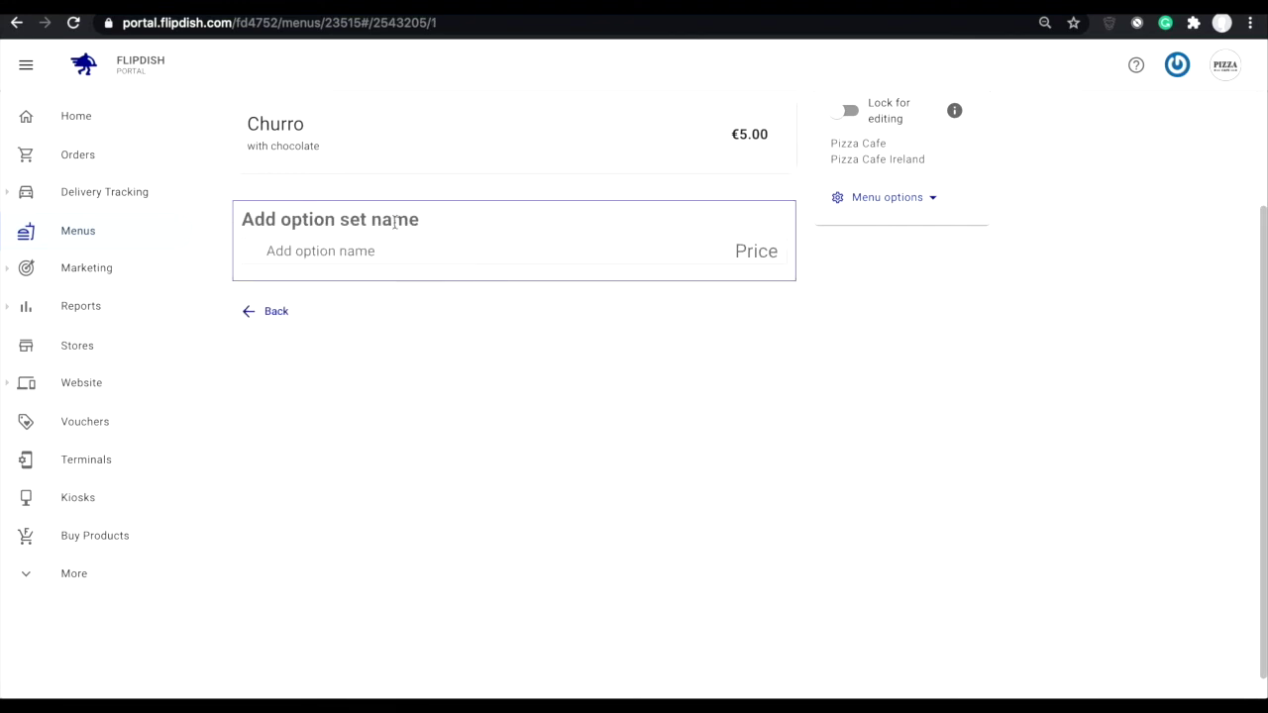
left_click(266, 315)
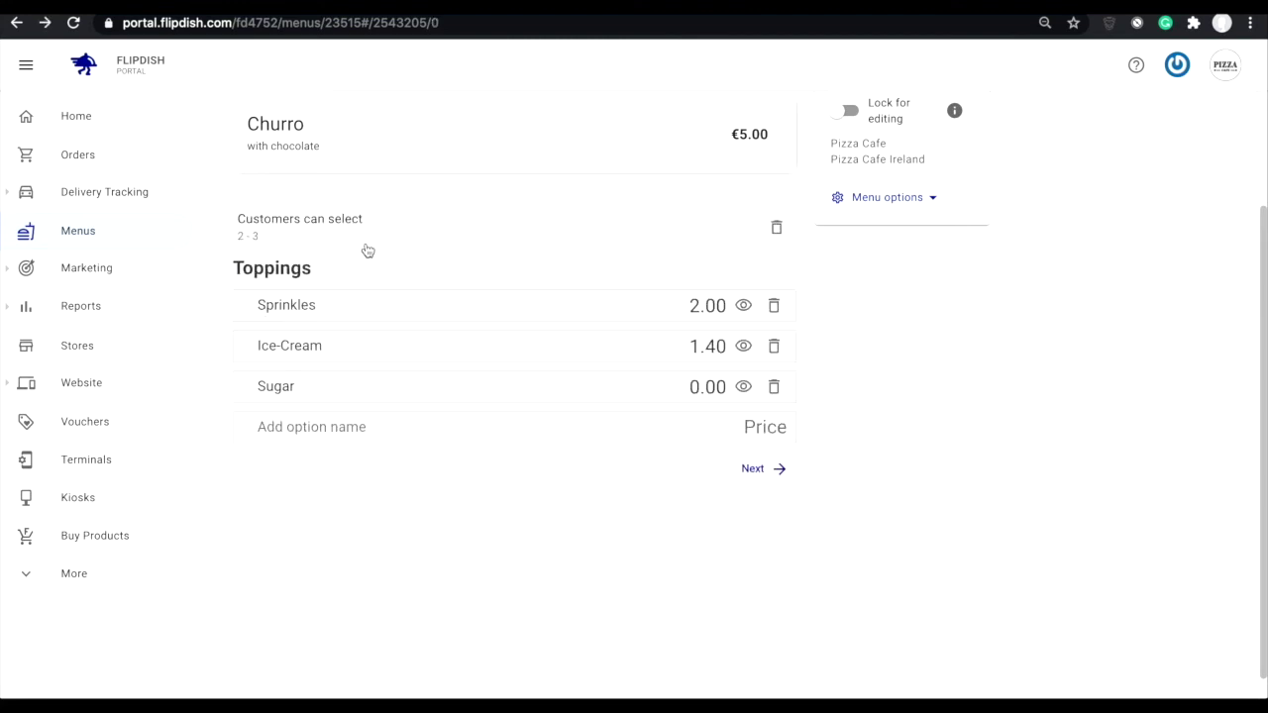
scroll(594, 287, "down", 1)
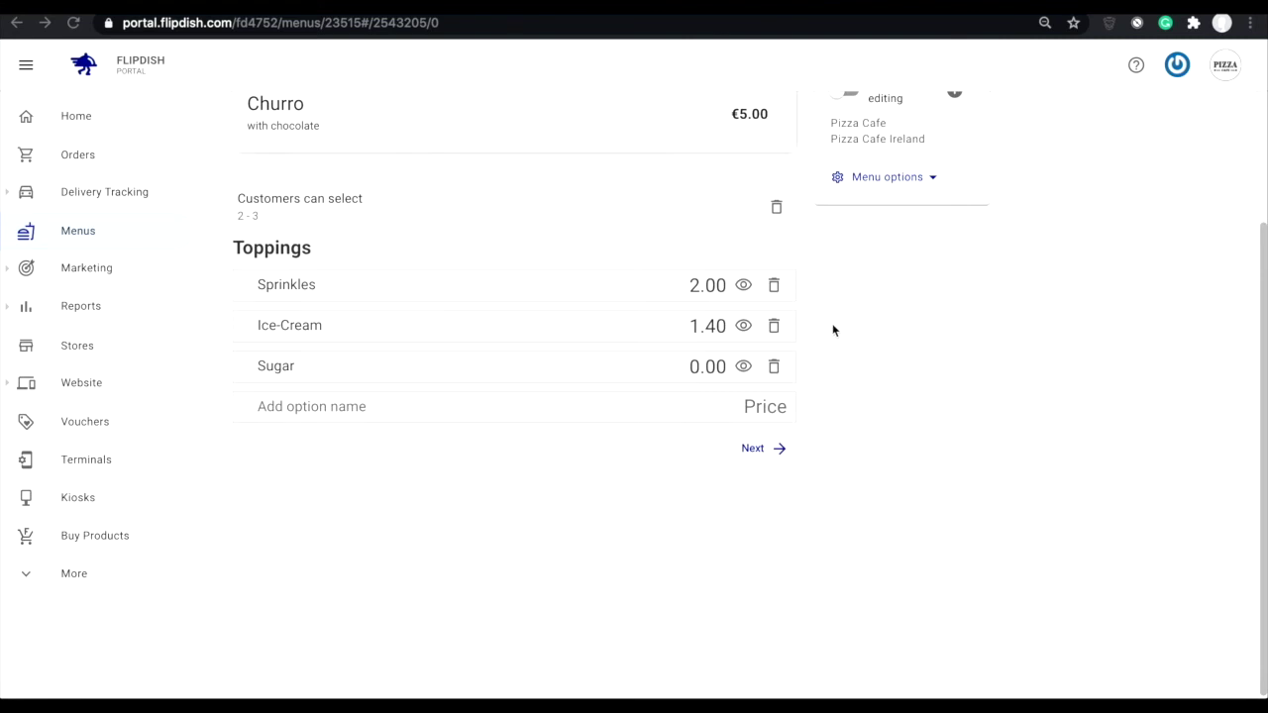
left_click(774, 327)
left_click(784, 142)
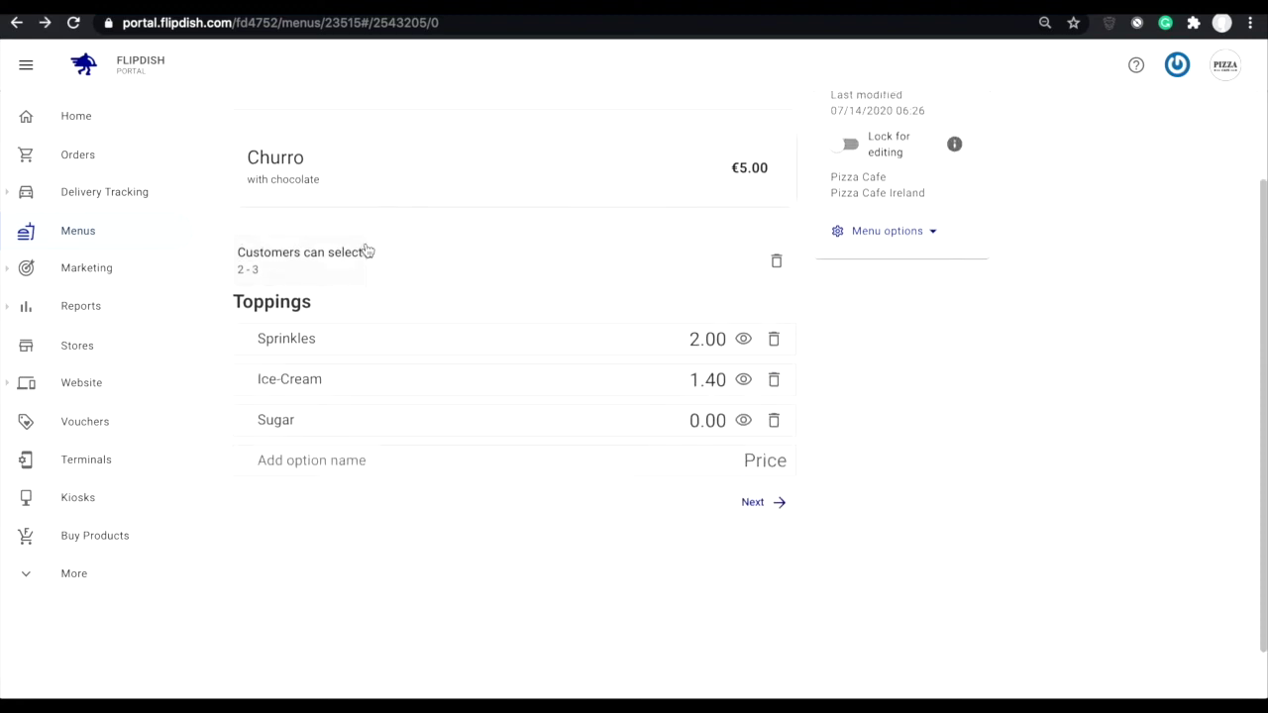
scroll(366, 251, "up", 1)
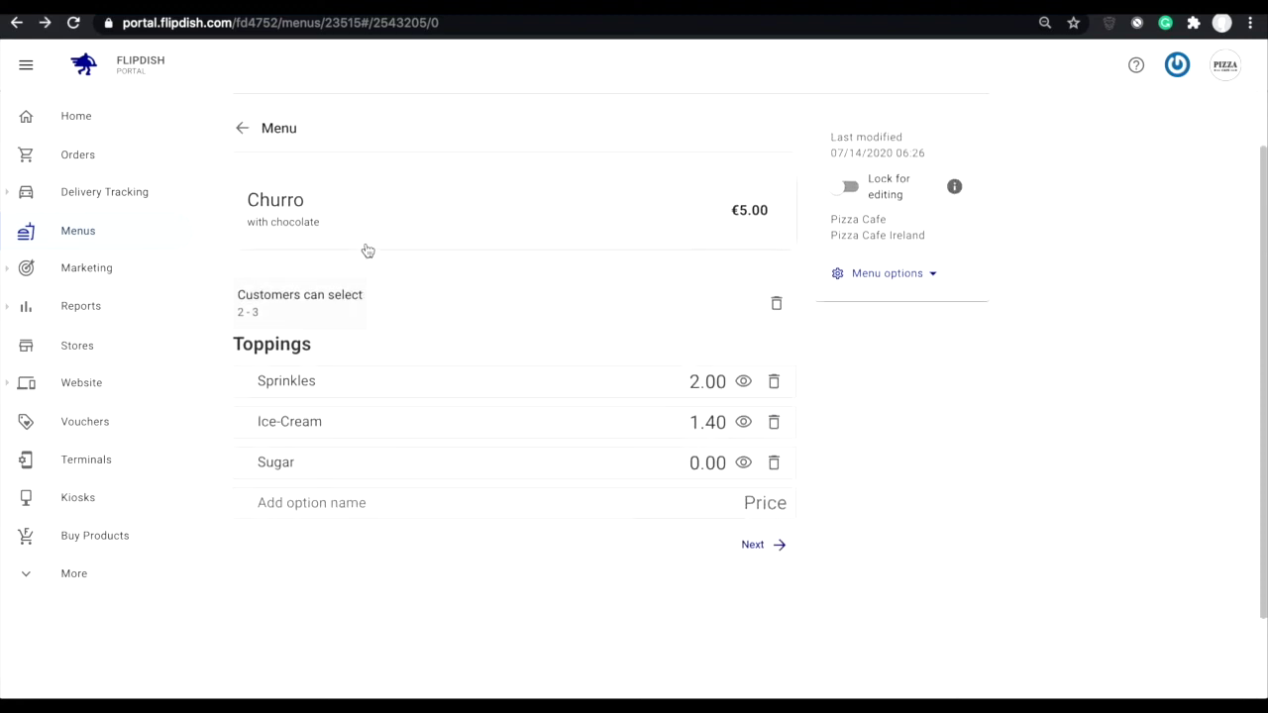
left_click(265, 133)
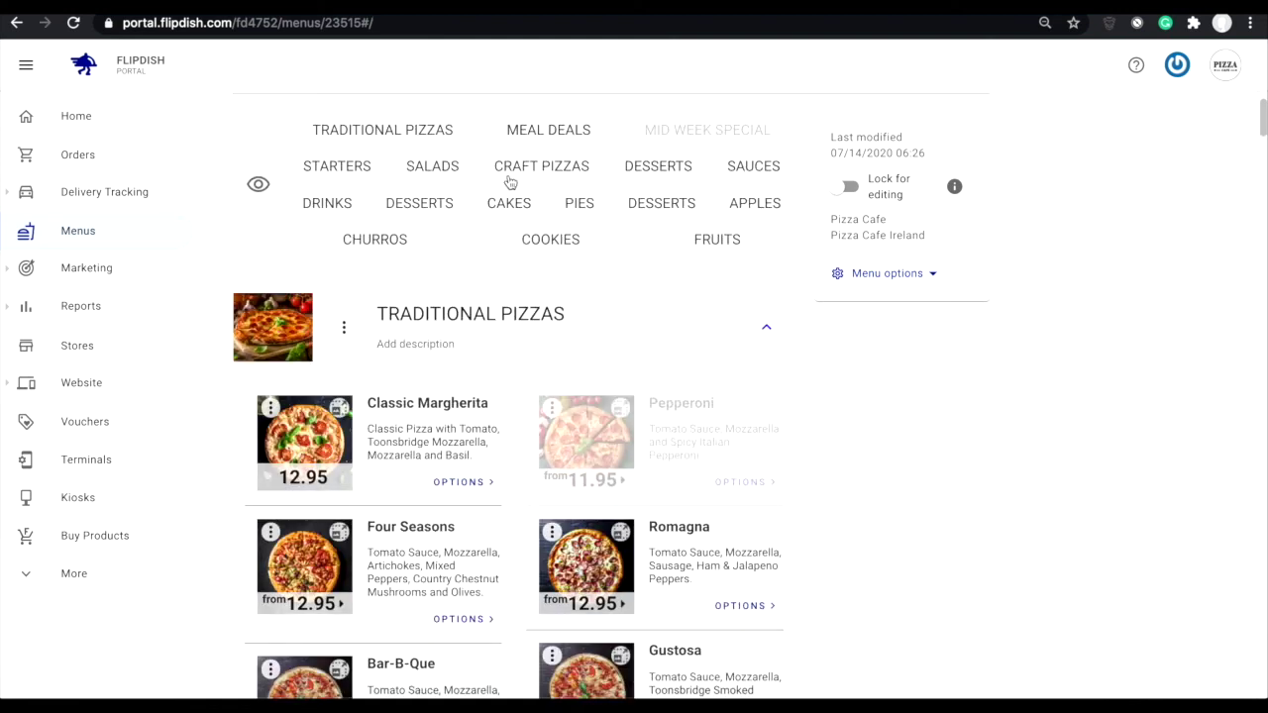
Page through Classic Margherita's Size, Remove Toppings? and Extra Toppings sets, then leave the menu editor.
scroll(509, 183, "down", 2)
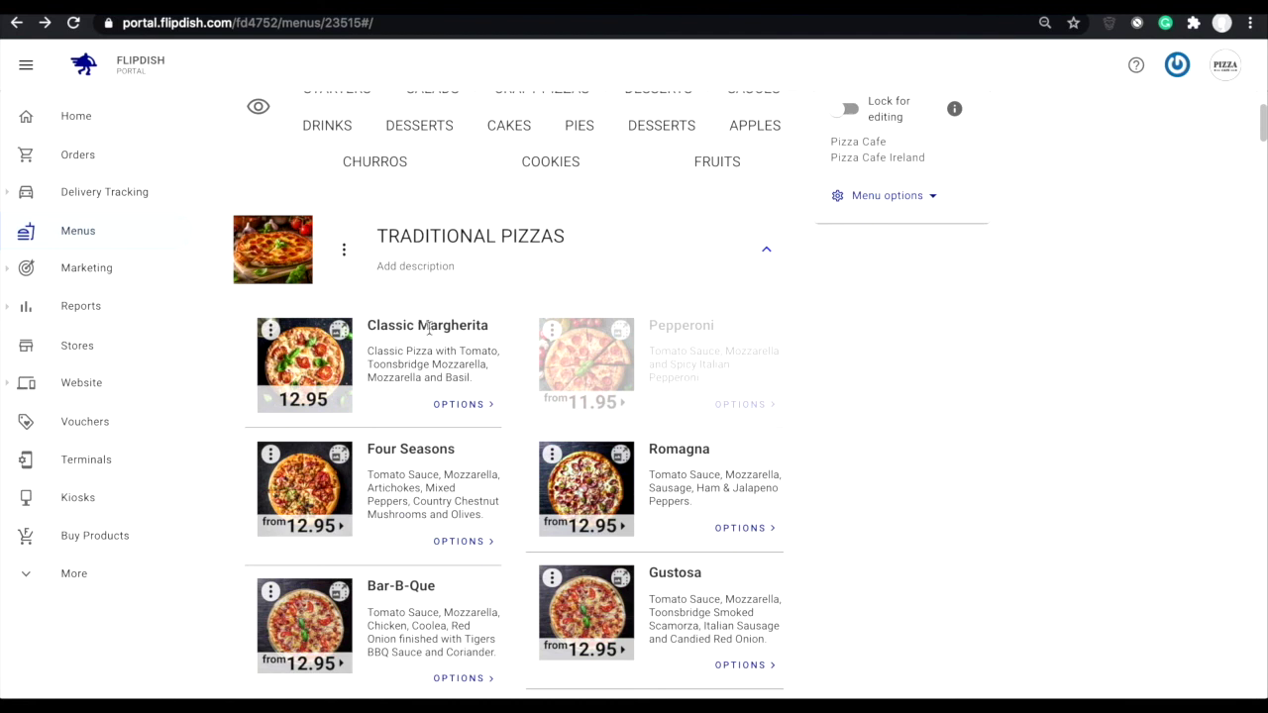
left_click(462, 407)
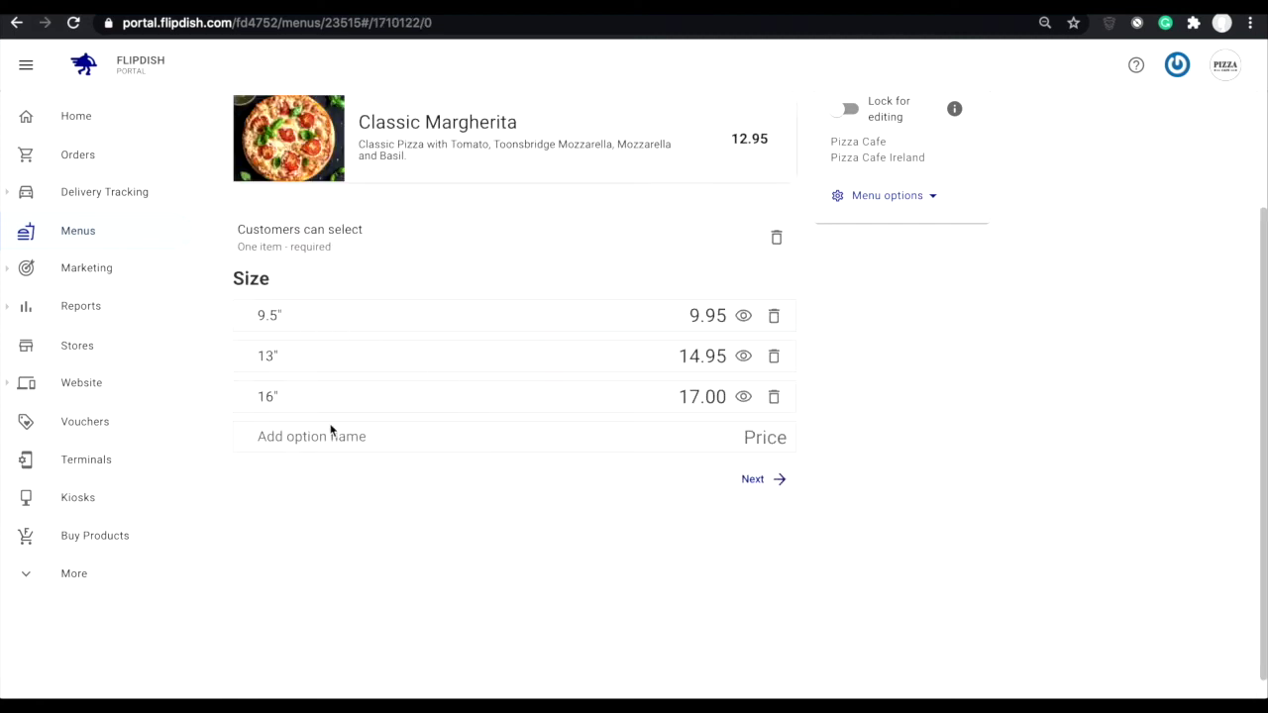
left_click(778, 480)
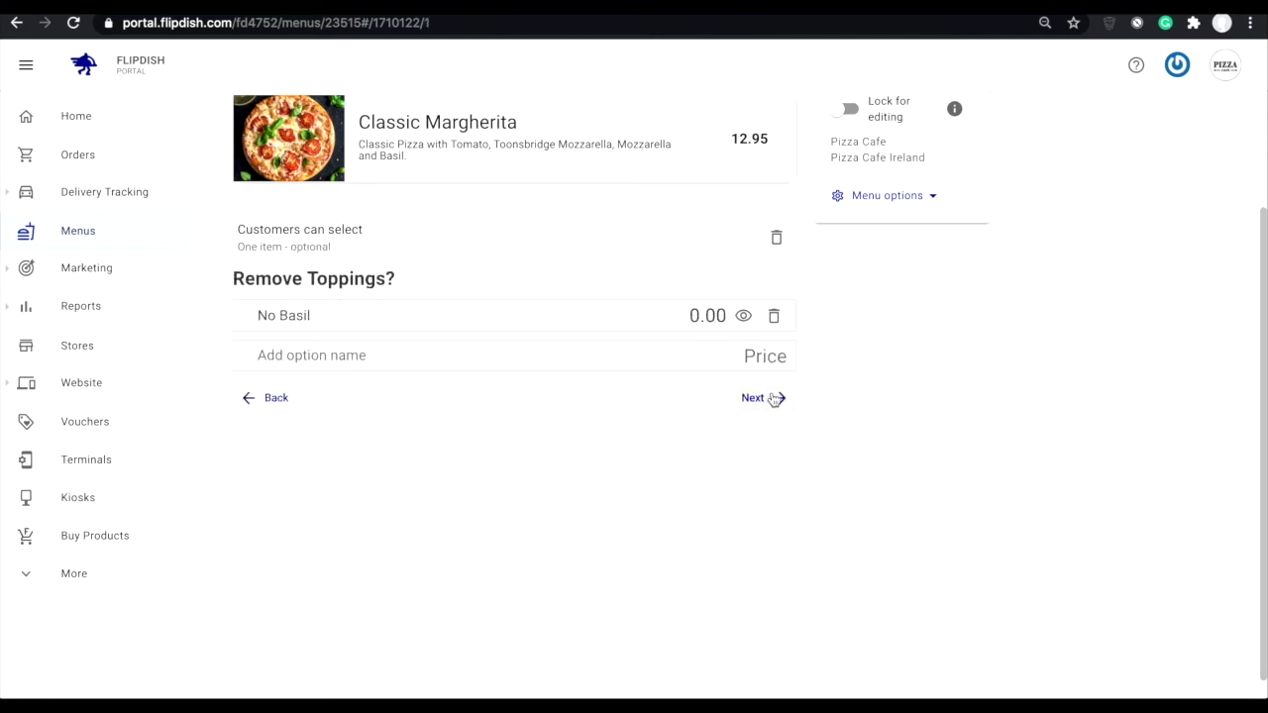
left_click(774, 398)
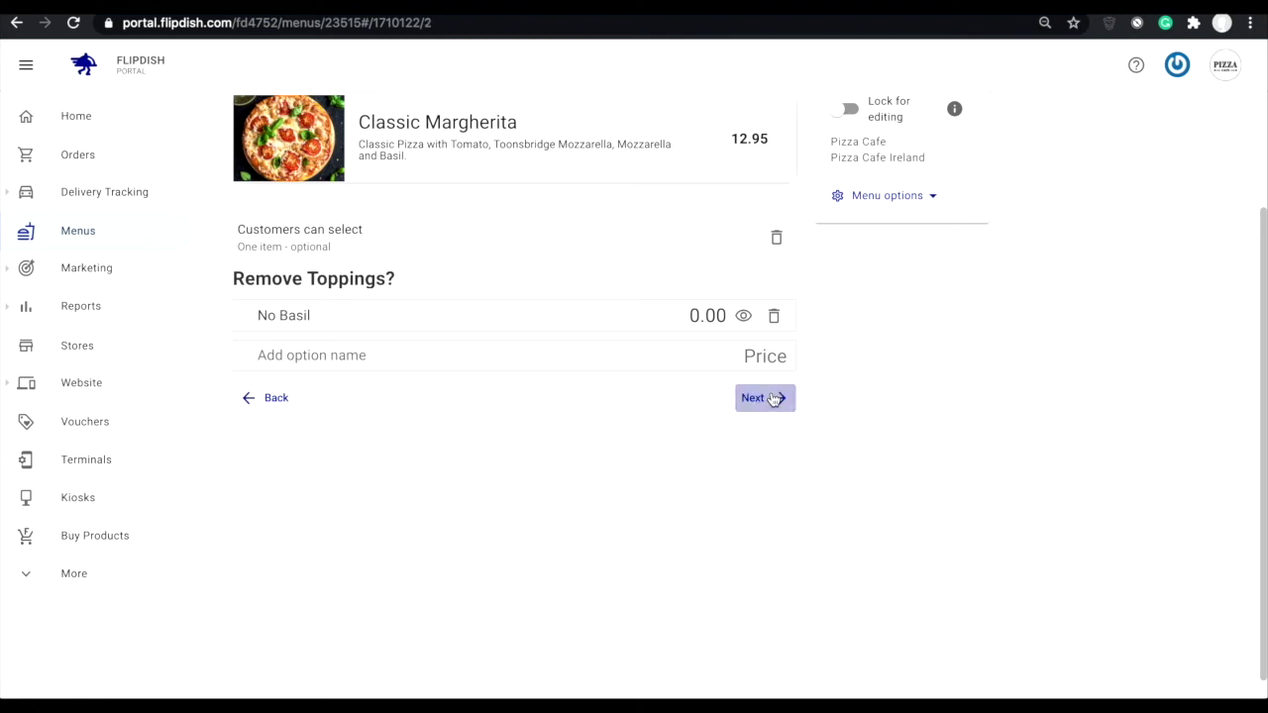
scroll(619, 395, "down", 2)
scroll(619, 394, "down", 9)
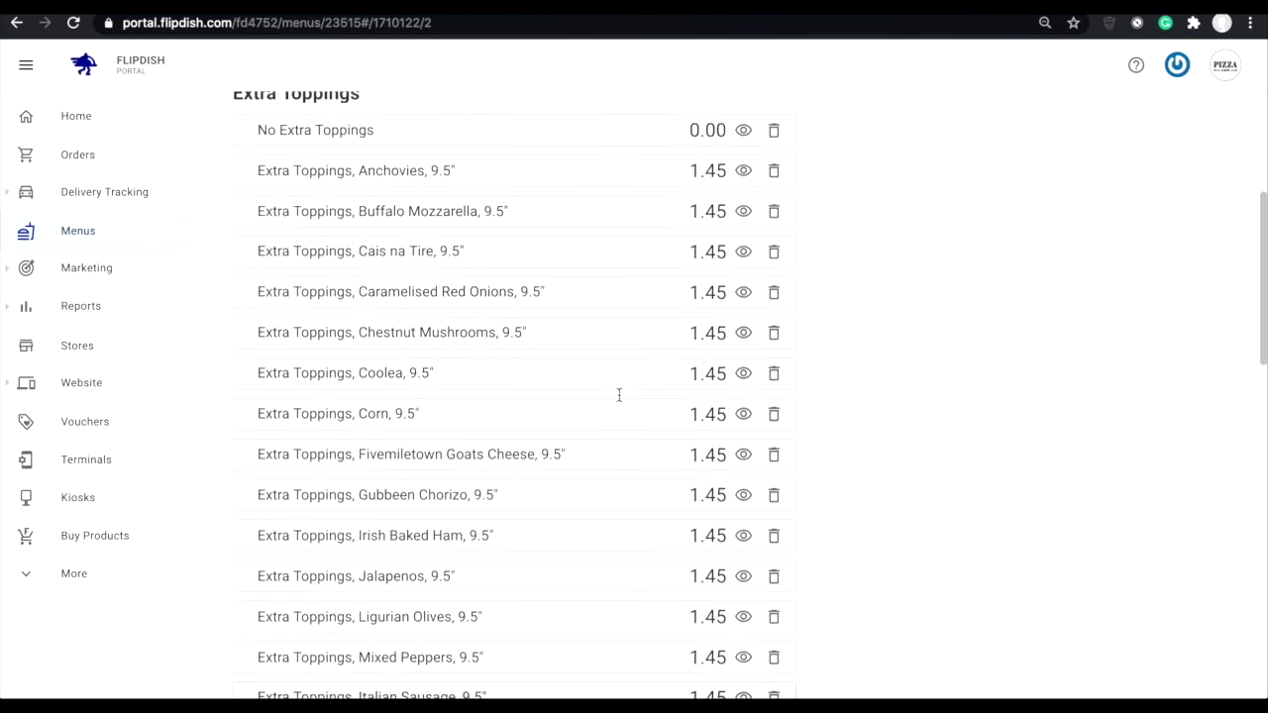
scroll(619, 394, "down", 3)
left_click(751, 511)
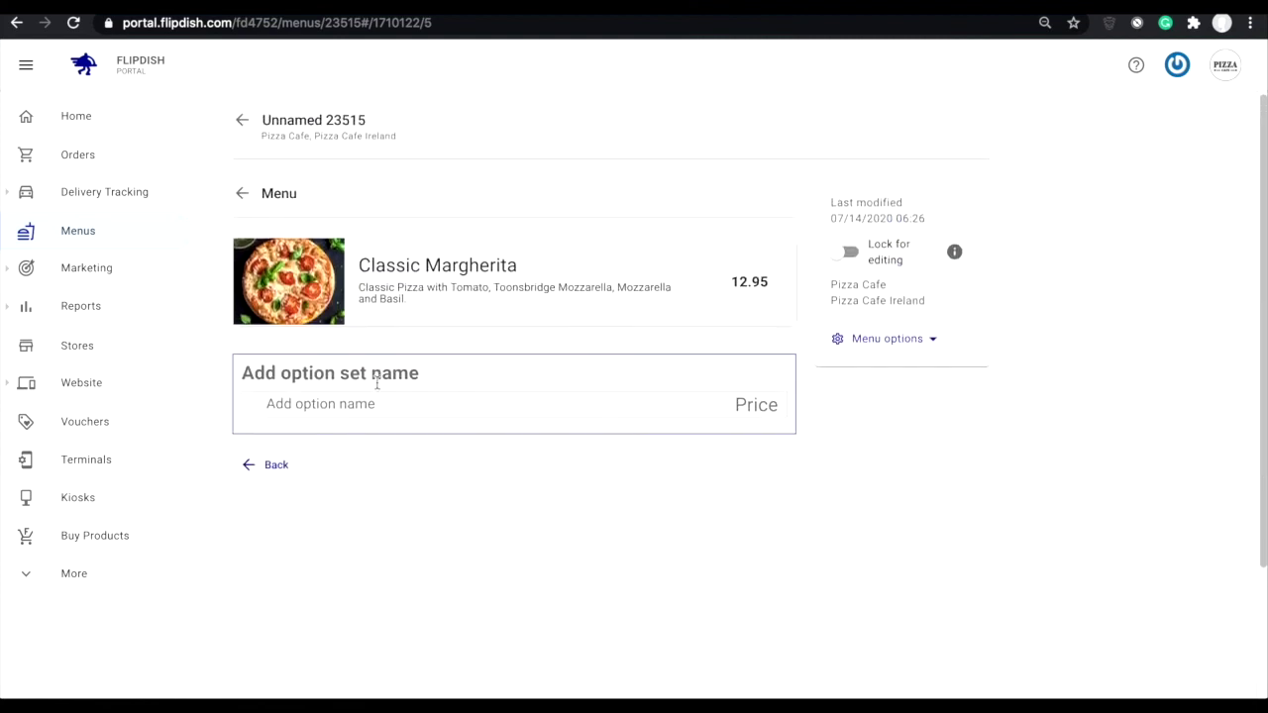
left_click(268, 195)
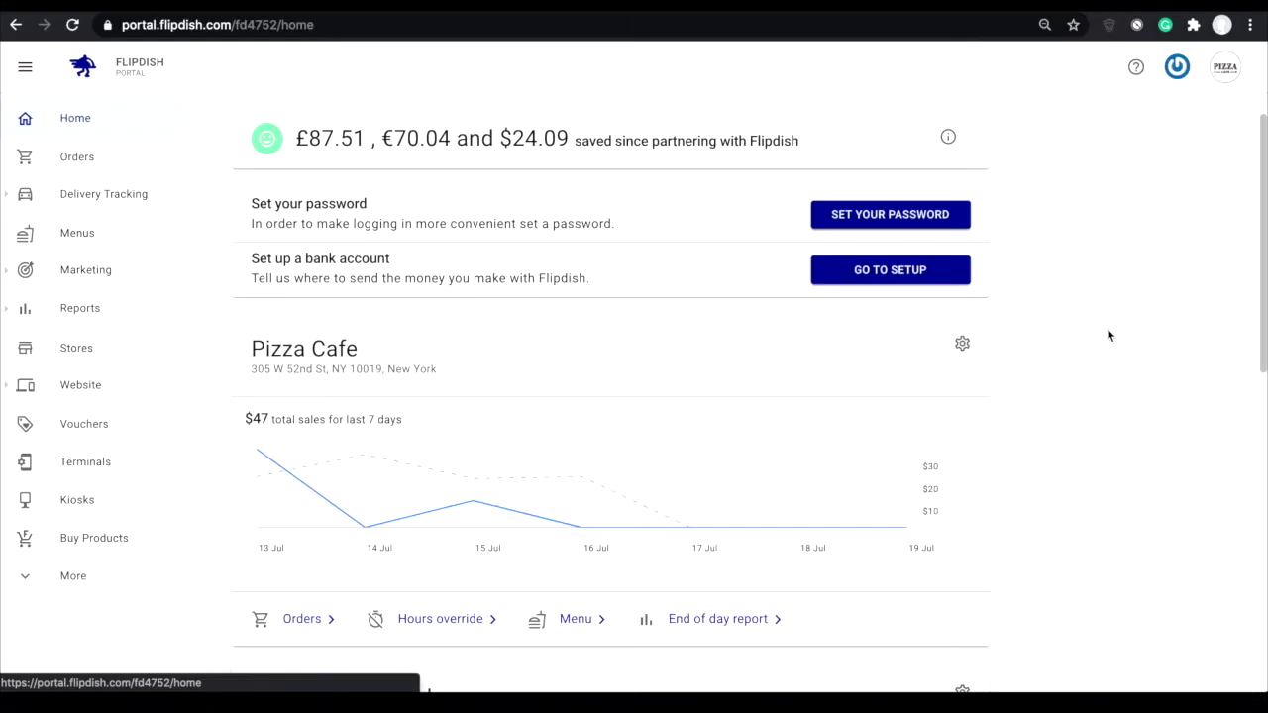
Scroll the Home dashboard down to the Pizza Cafe card and open its store settings.
scroll(1109, 336, "down", 1)
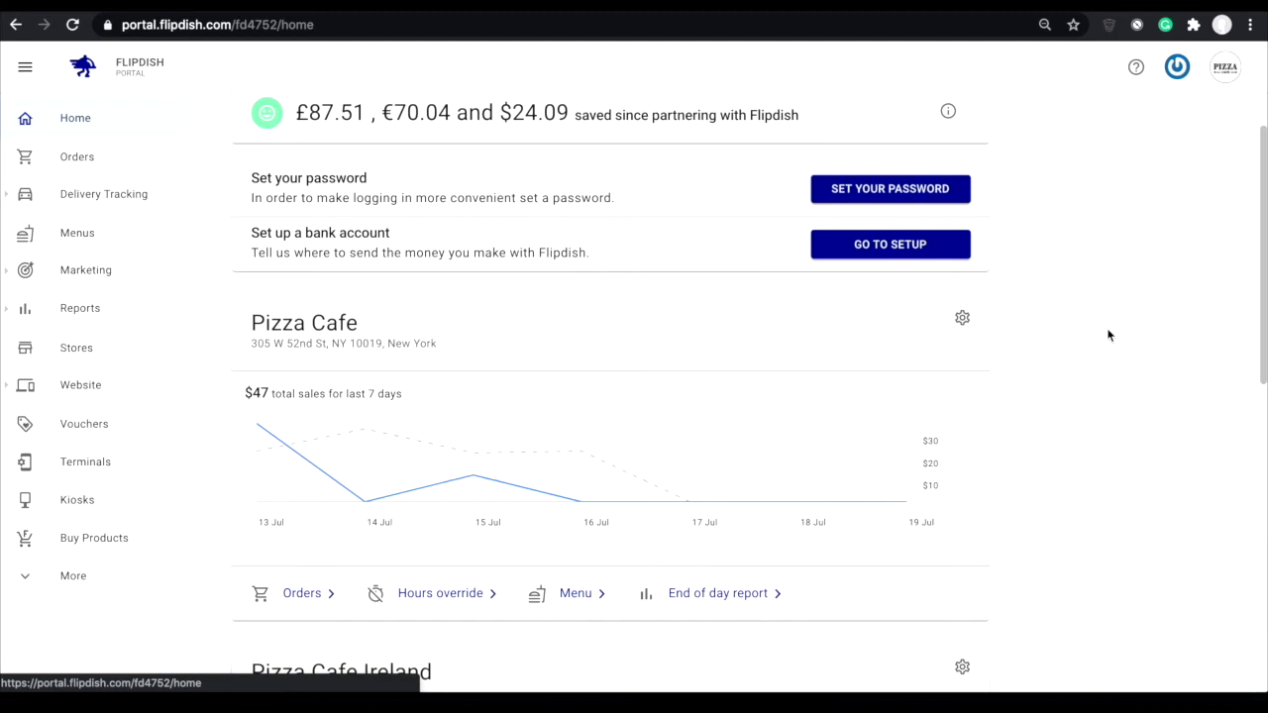
scroll(1109, 336, "down", 1)
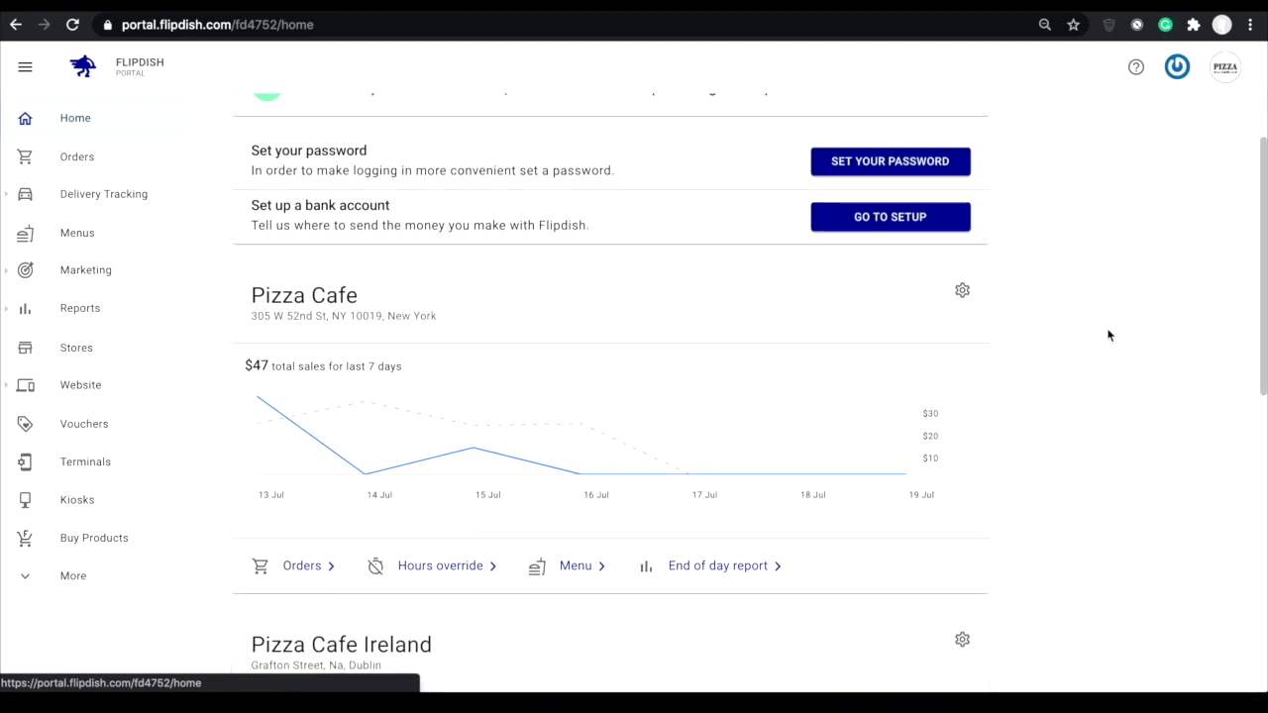
scroll(1109, 336, "down", 1)
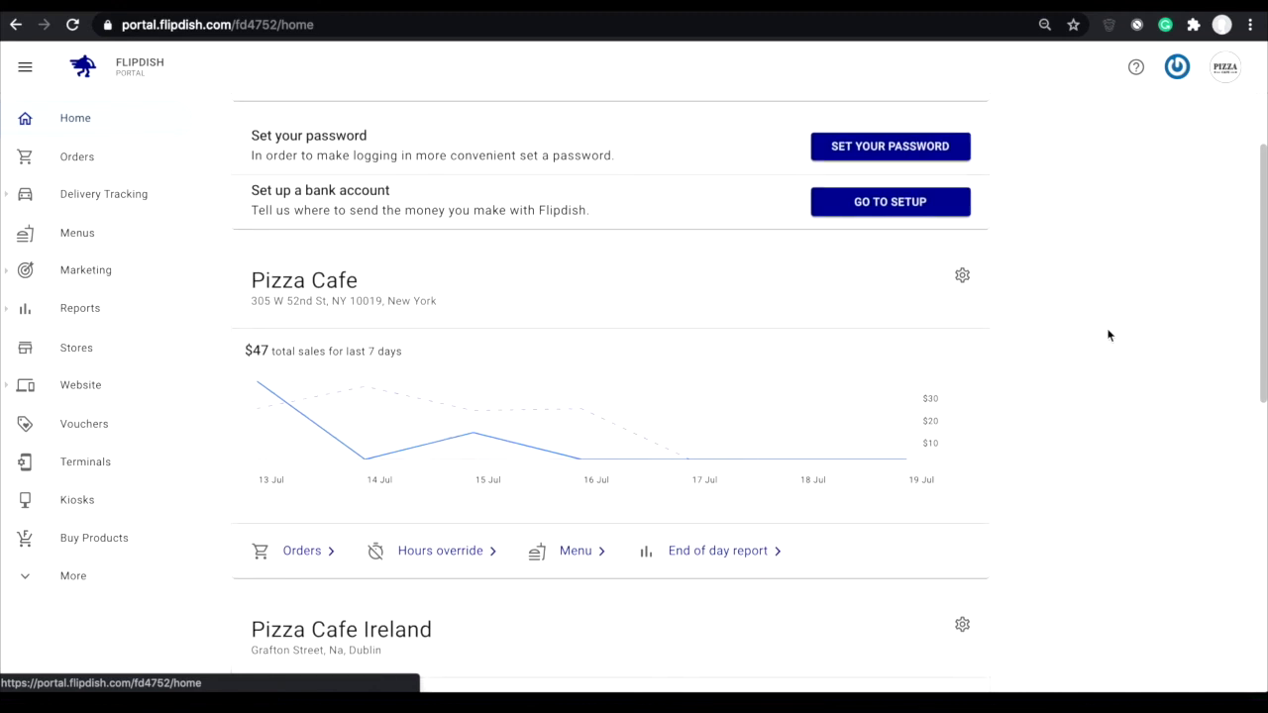
scroll(1108, 336, "down", 1)
scroll(1109, 336, "down", 1)
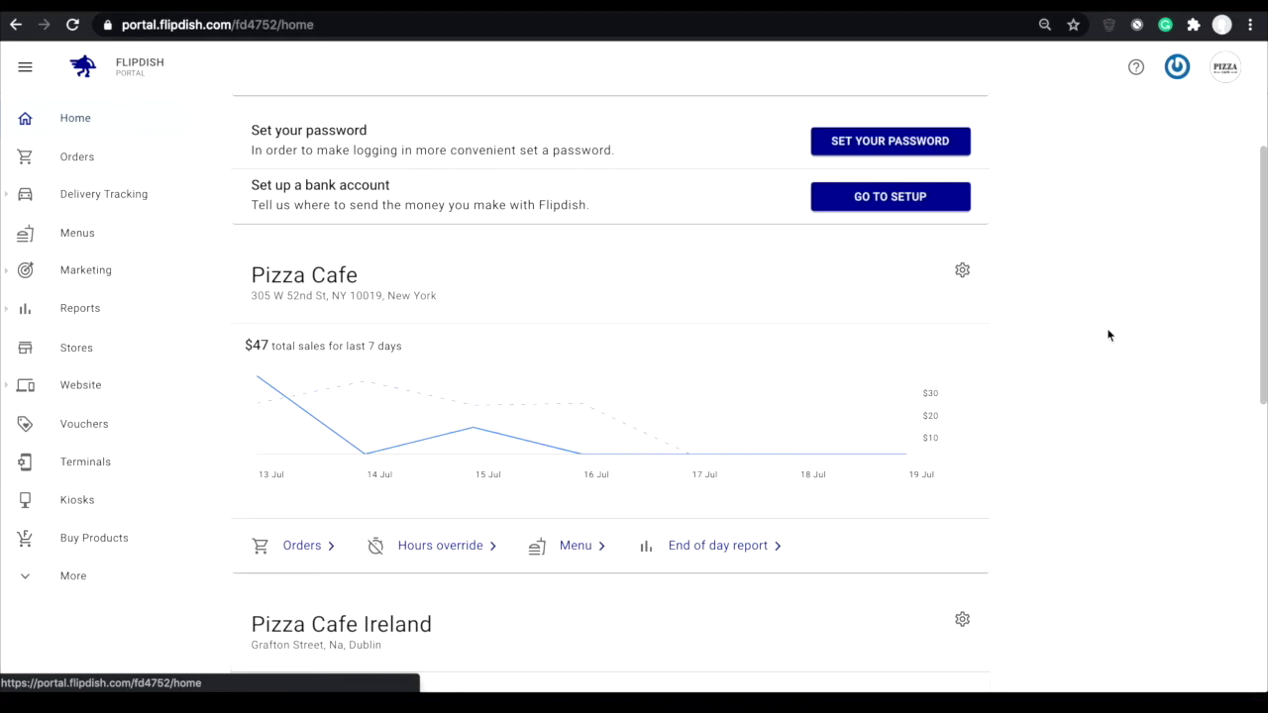
left_click(962, 271)
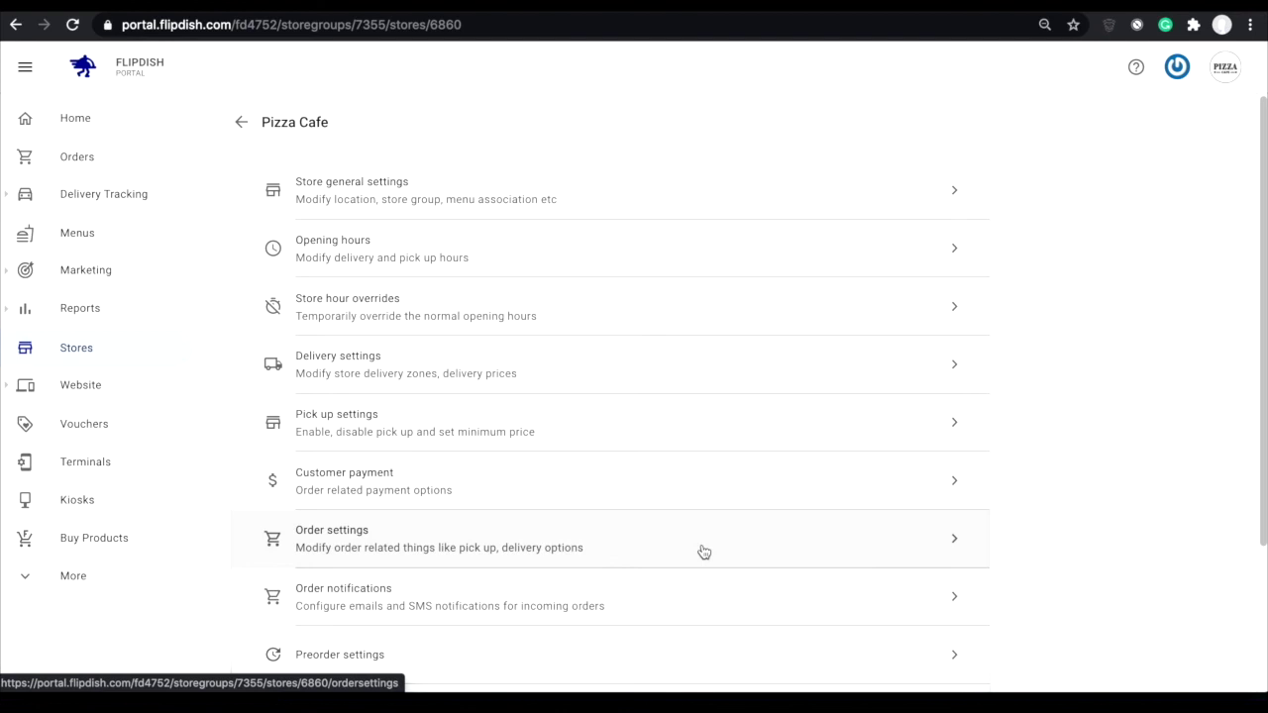
In Pizza Cafe's order settings, switch 'Allow customer notes' off and back on.
left_click(585, 544)
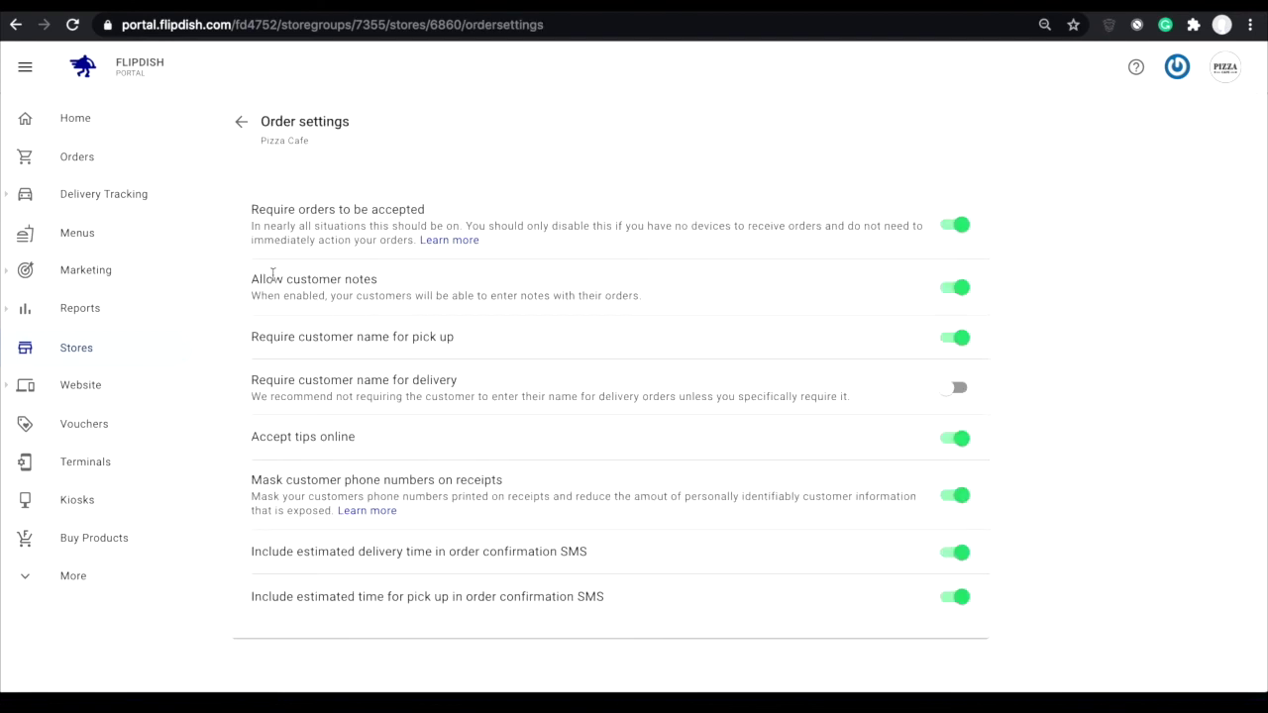
left_click_drag(250, 279, 381, 282)
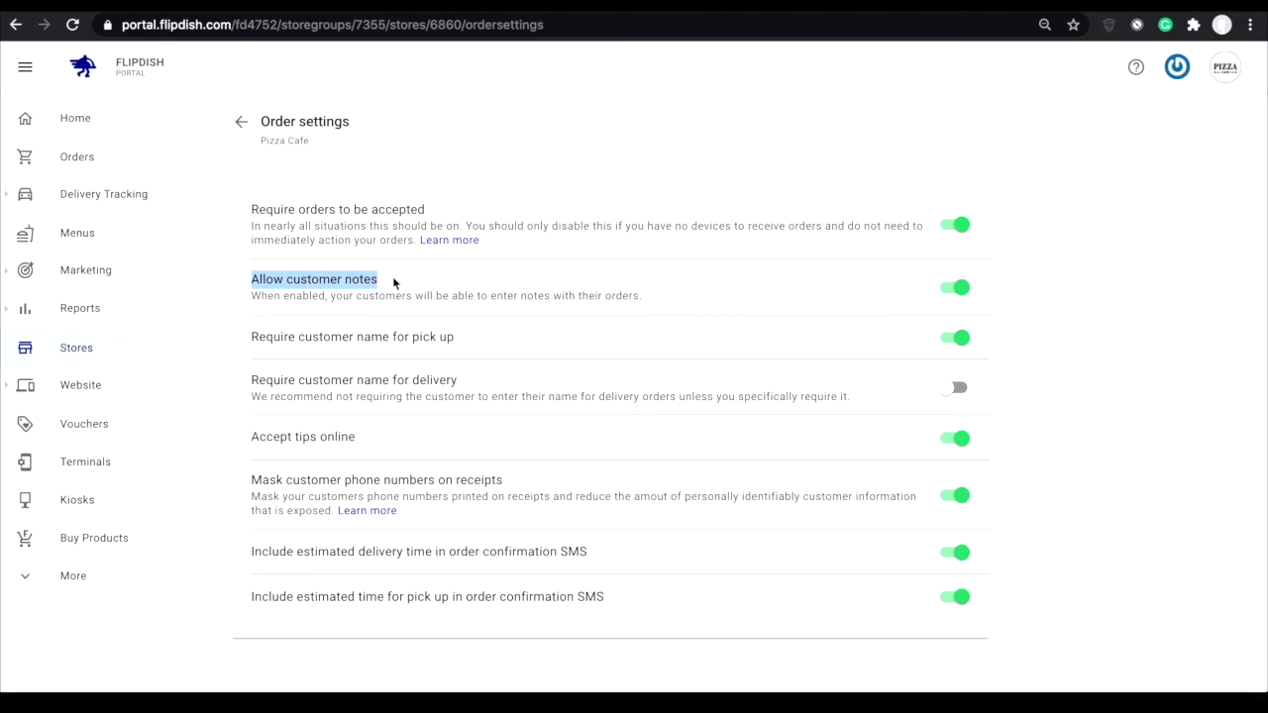
left_click(393, 283)
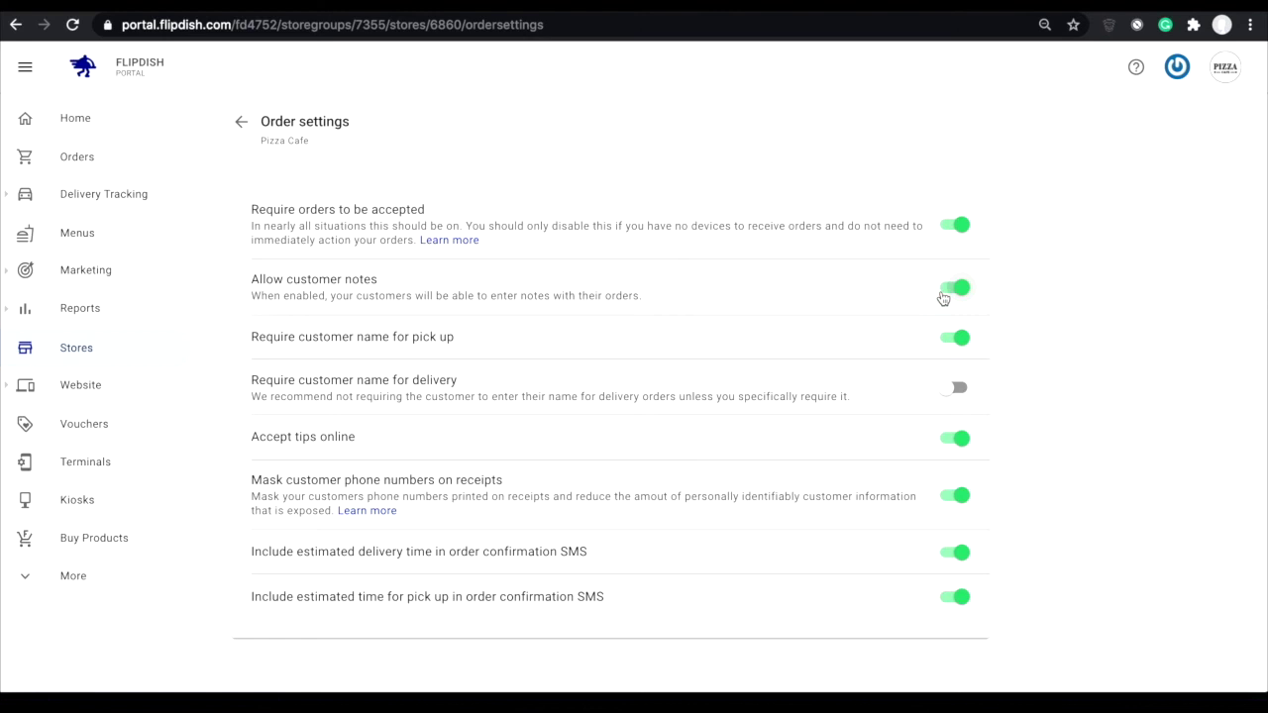
left_click(953, 289)
left_click(953, 290)
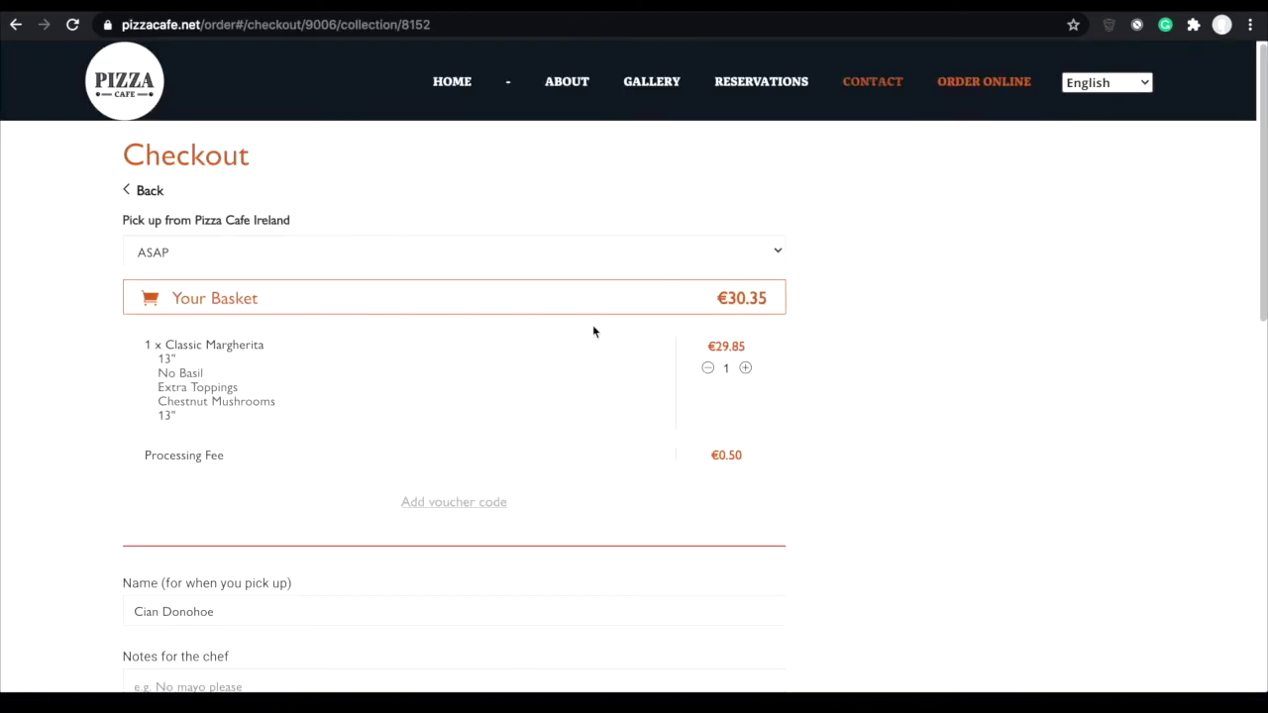
Move down to the checkout's 'Notes for the chef' field and select it.
scroll(593, 328, "down", 2)
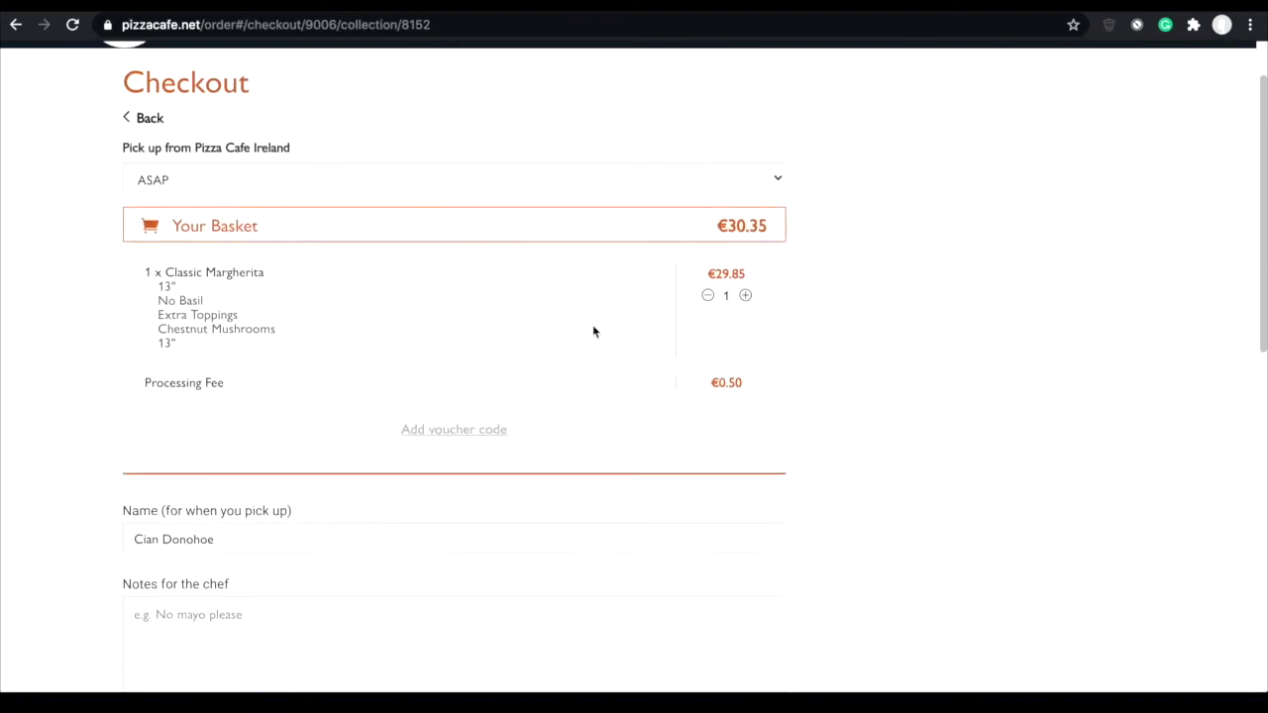
scroll(594, 331, "down", 2)
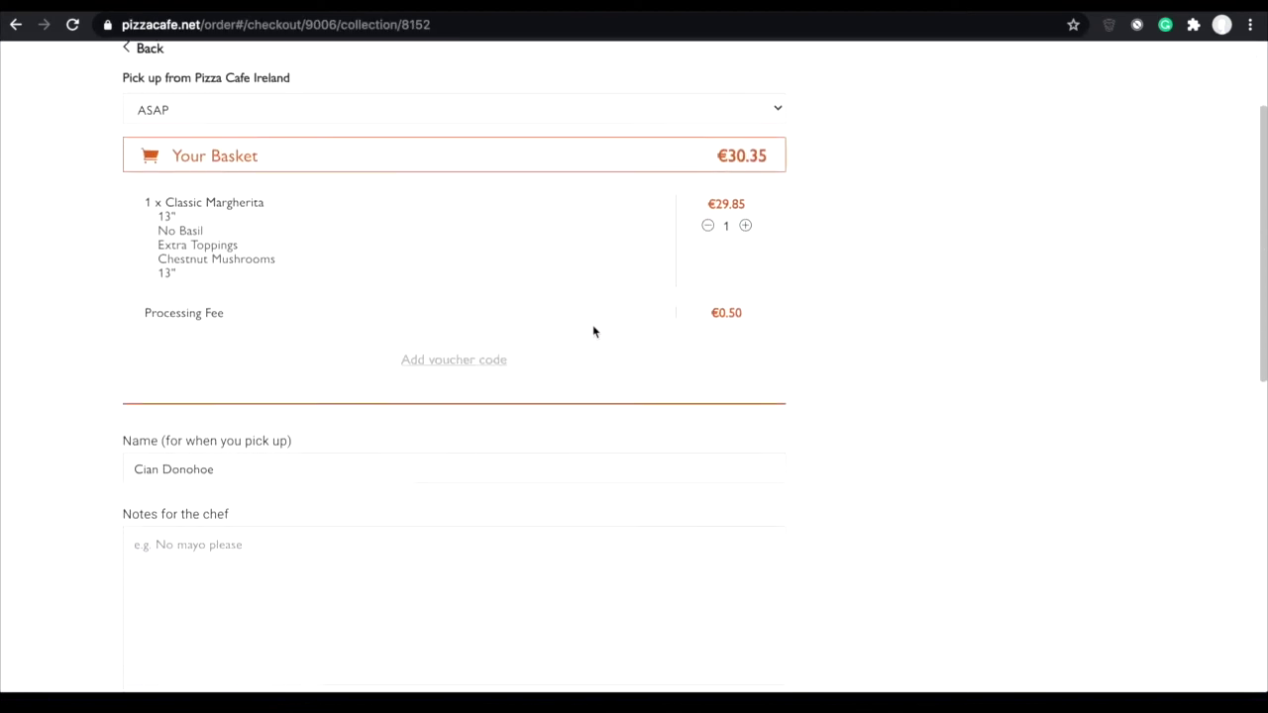
left_click(227, 488)
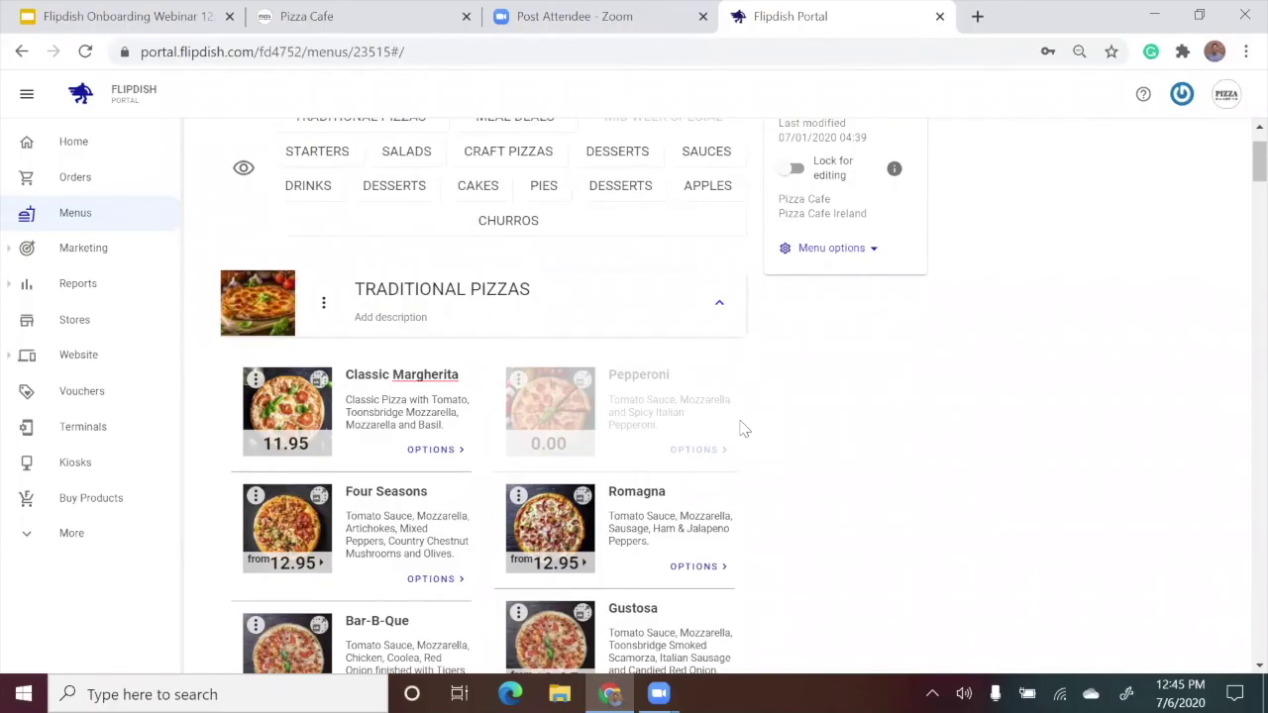
Return Home and open Pizza Cafe's Delivery settings through its gear icon.
left_click(78, 147)
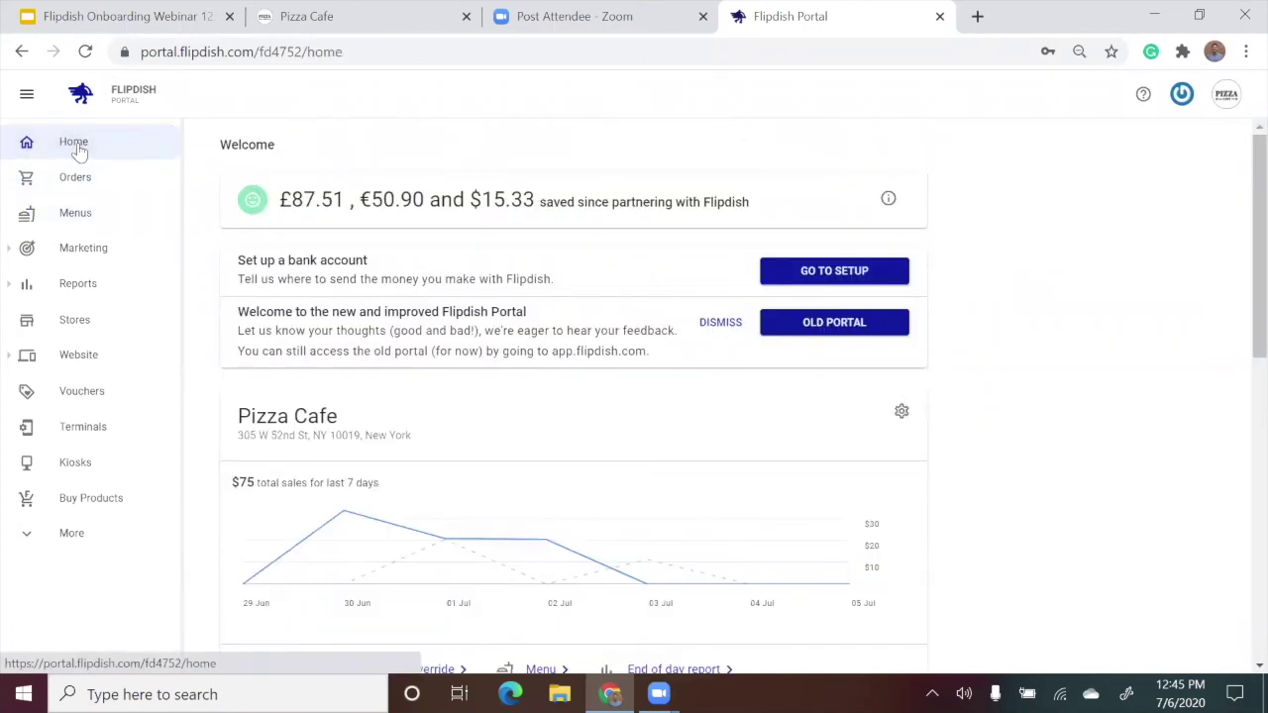
scroll(528, 331, "down", 1)
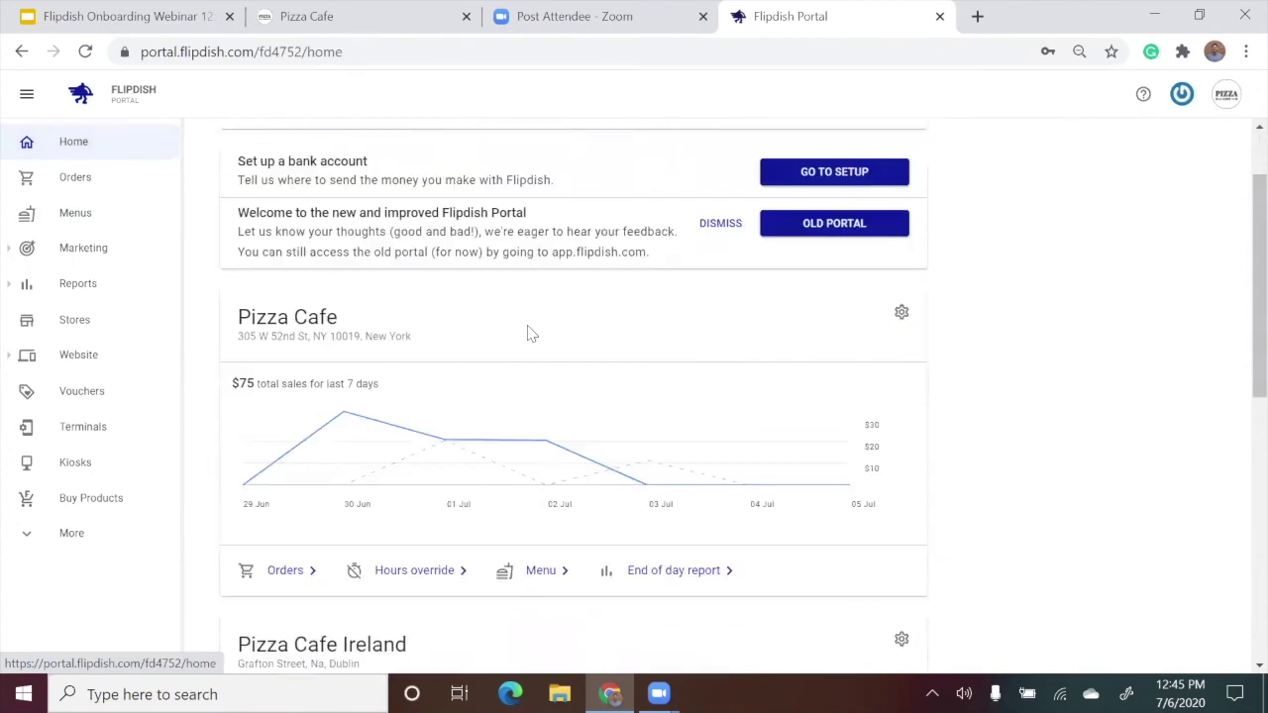
left_click(895, 334)
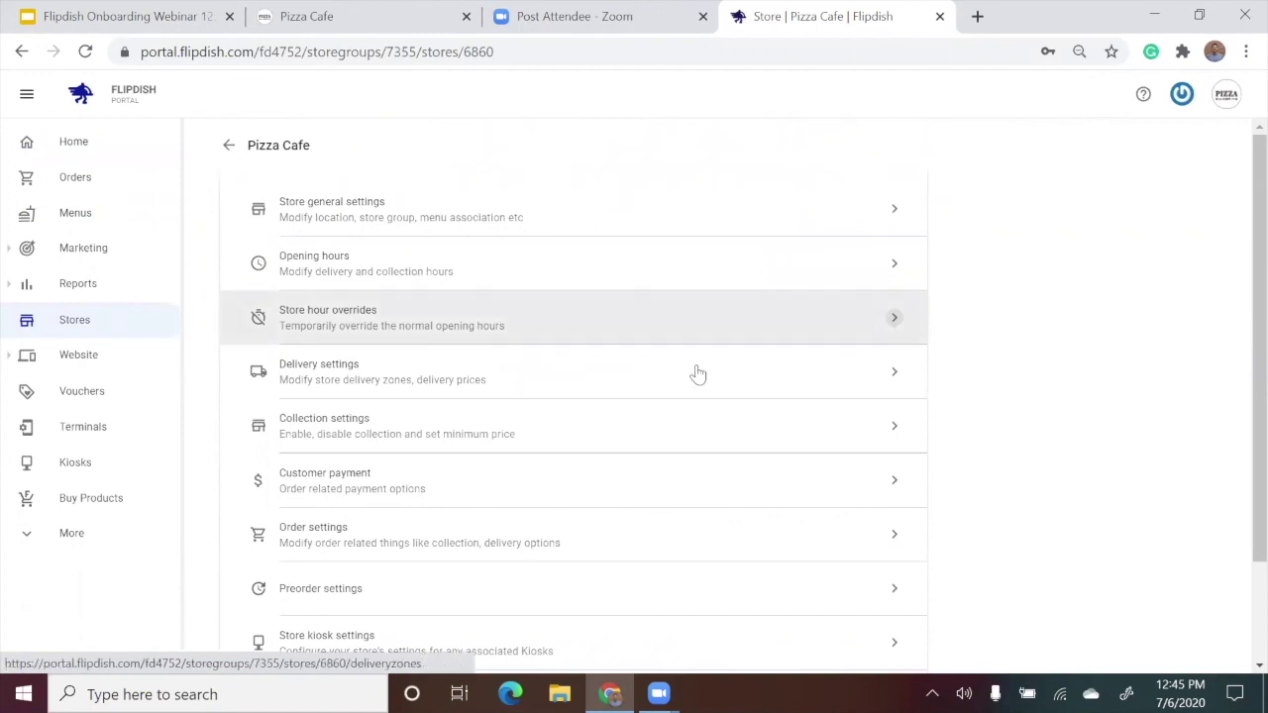
left_click(594, 374)
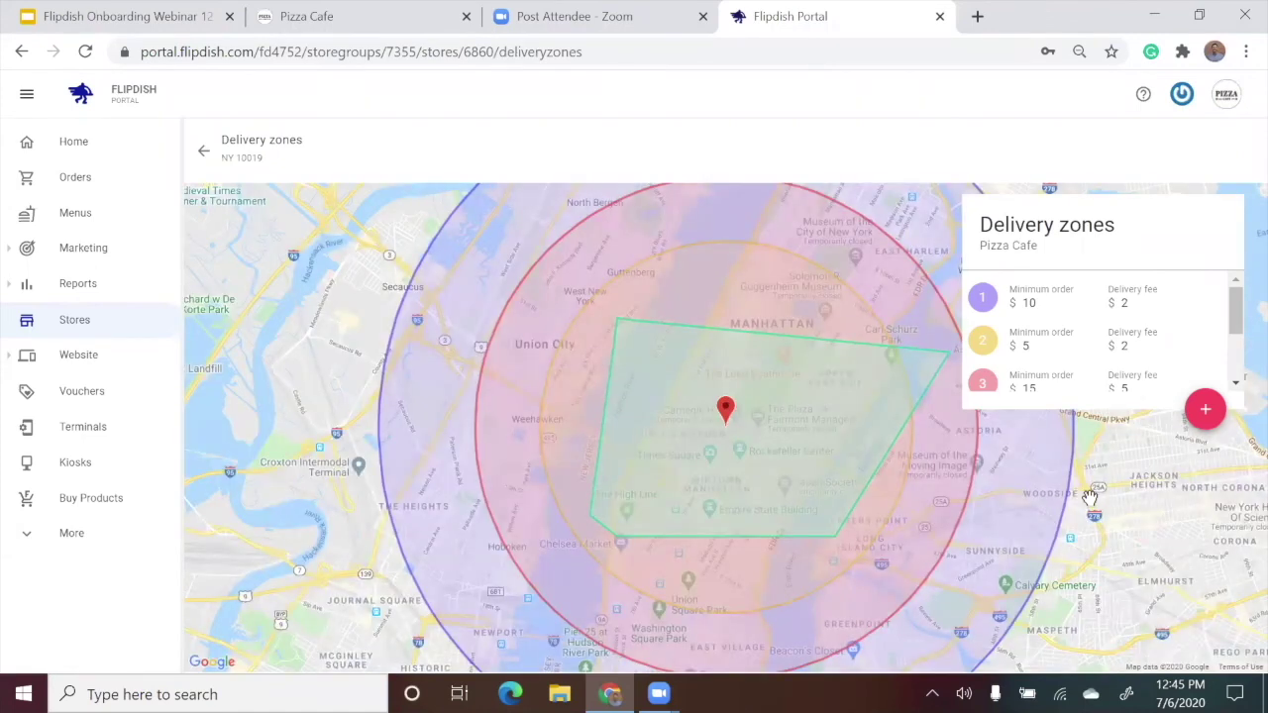
Start a new delivery zone from the red + button on the Delivery zones page.
scroll(1090, 495, "down", 3)
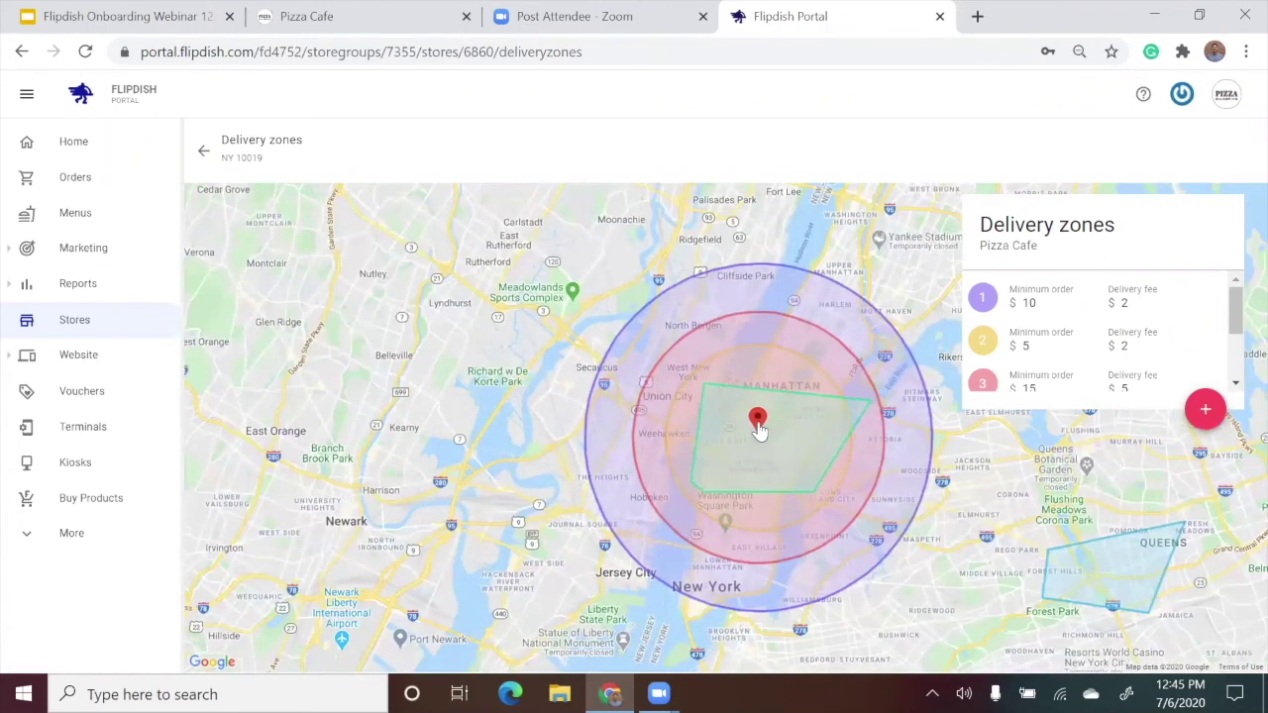
left_click(1210, 412)
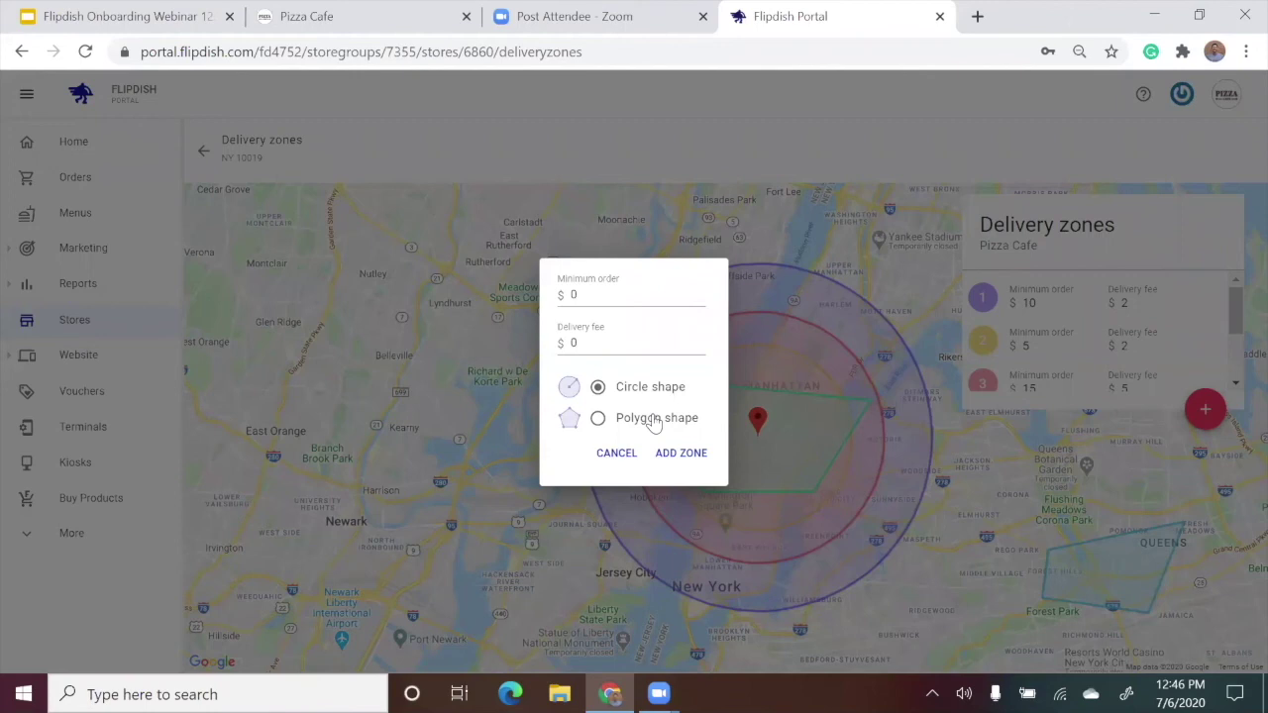
Add a Polygon zone with minimum order 10 and delivery fee 5.
left_click(653, 423)
left_click(635, 288)
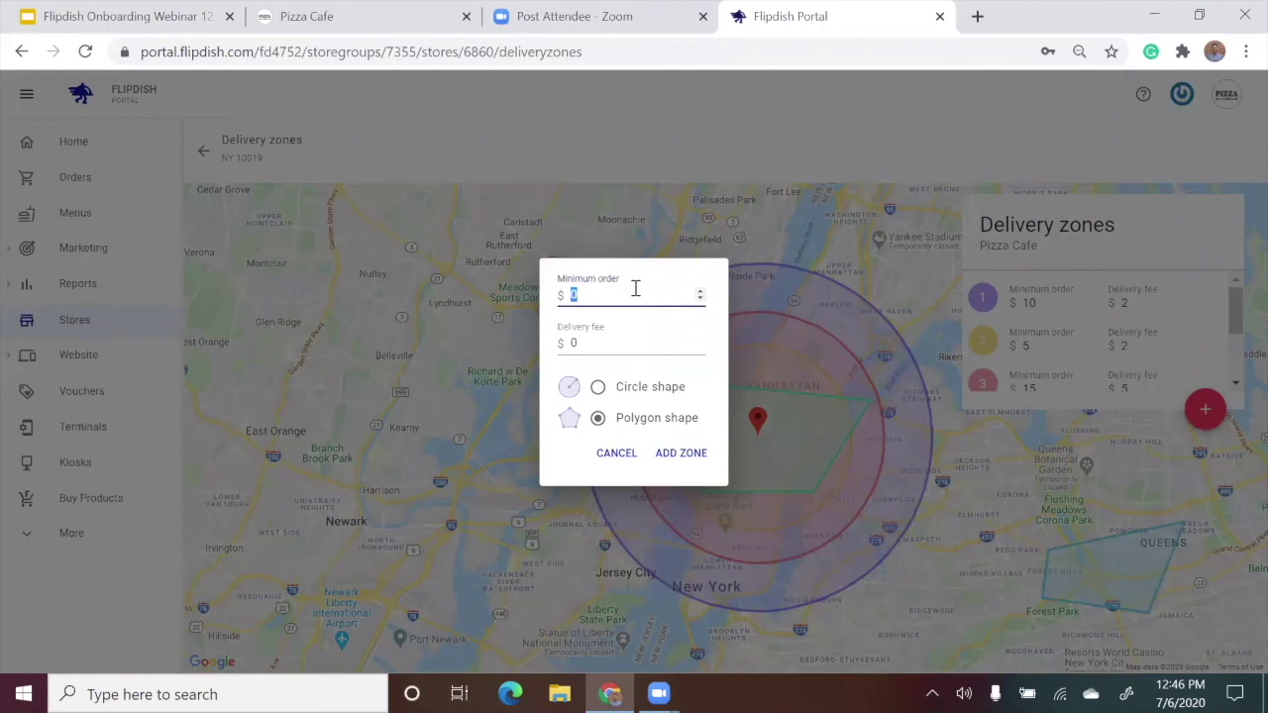
type("10")
left_click(628, 340)
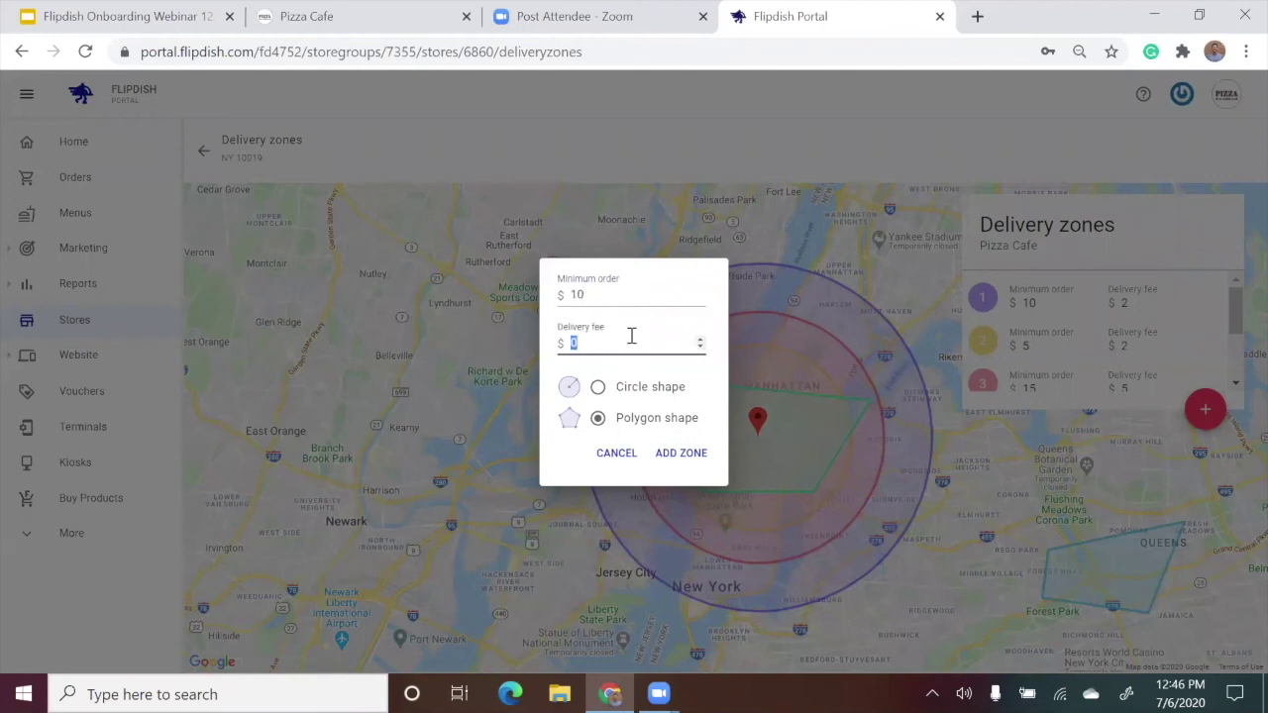
type("5")
left_click(664, 286)
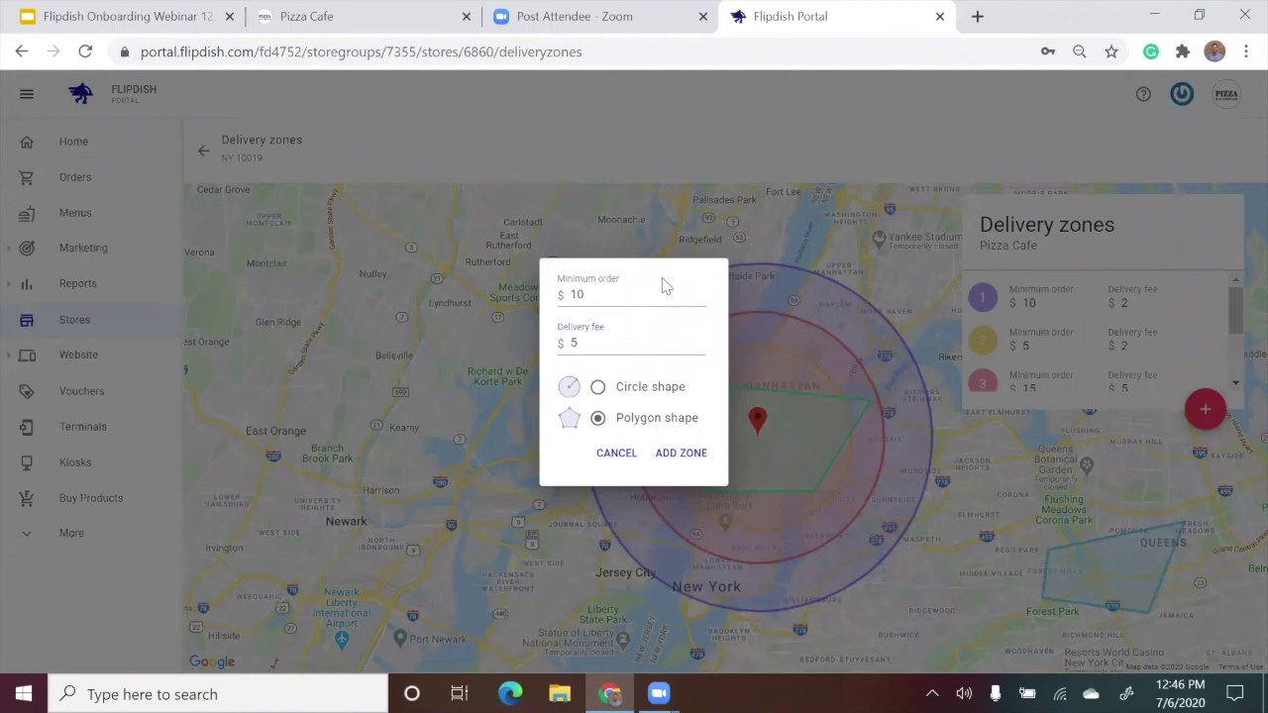
left_click(688, 455)
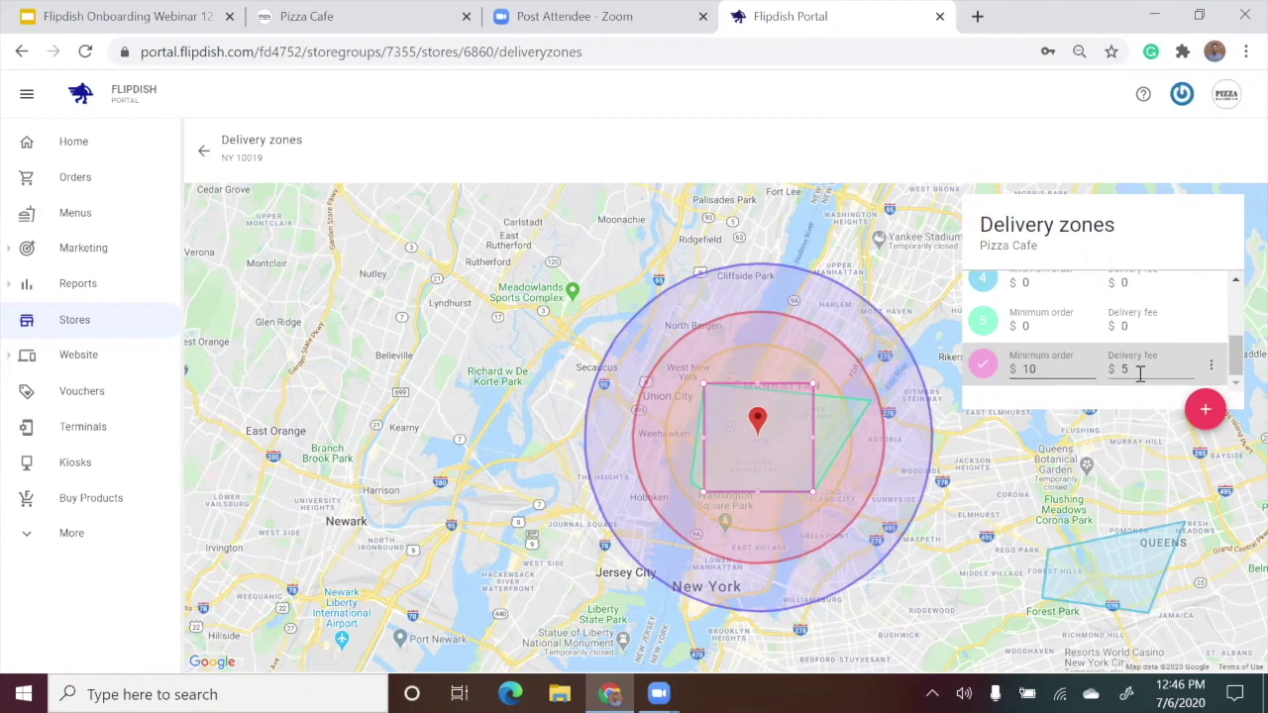
Review zones 5, 3 and 2 on the map, lower zone 2's minimum order to 4, then select zone 6.
scroll(790, 406, "up", 3)
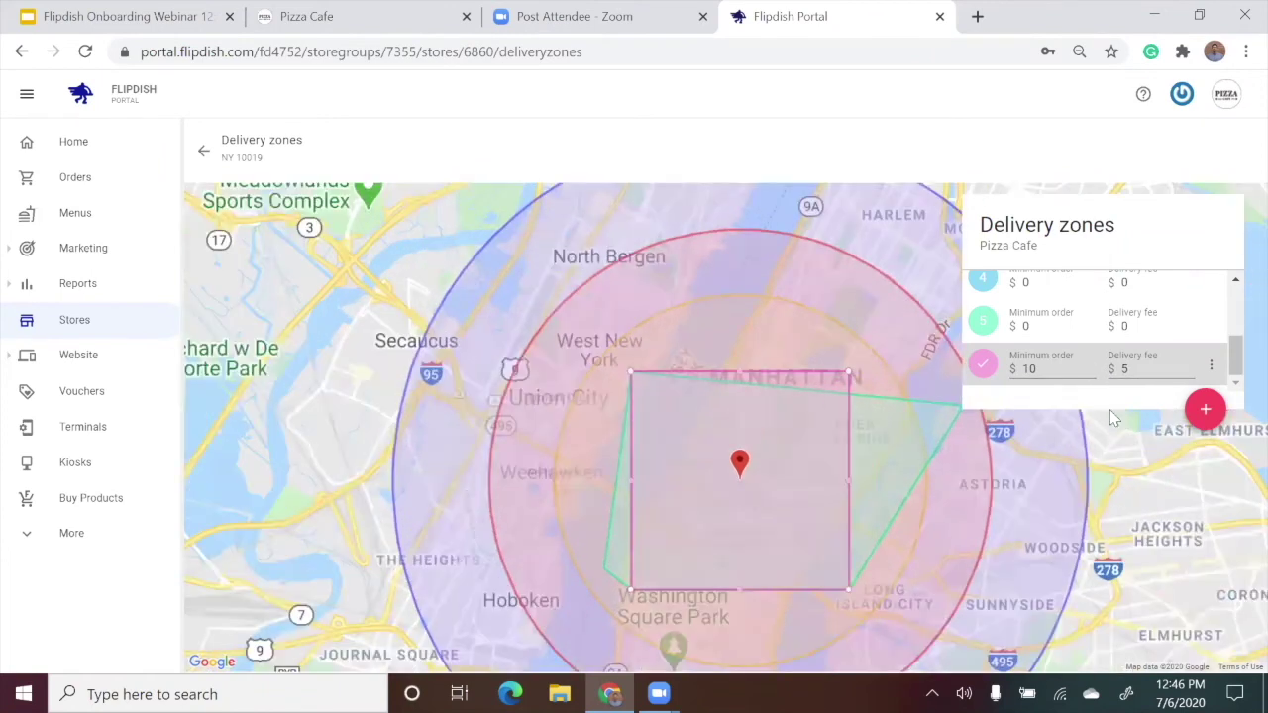
left_click(1102, 330)
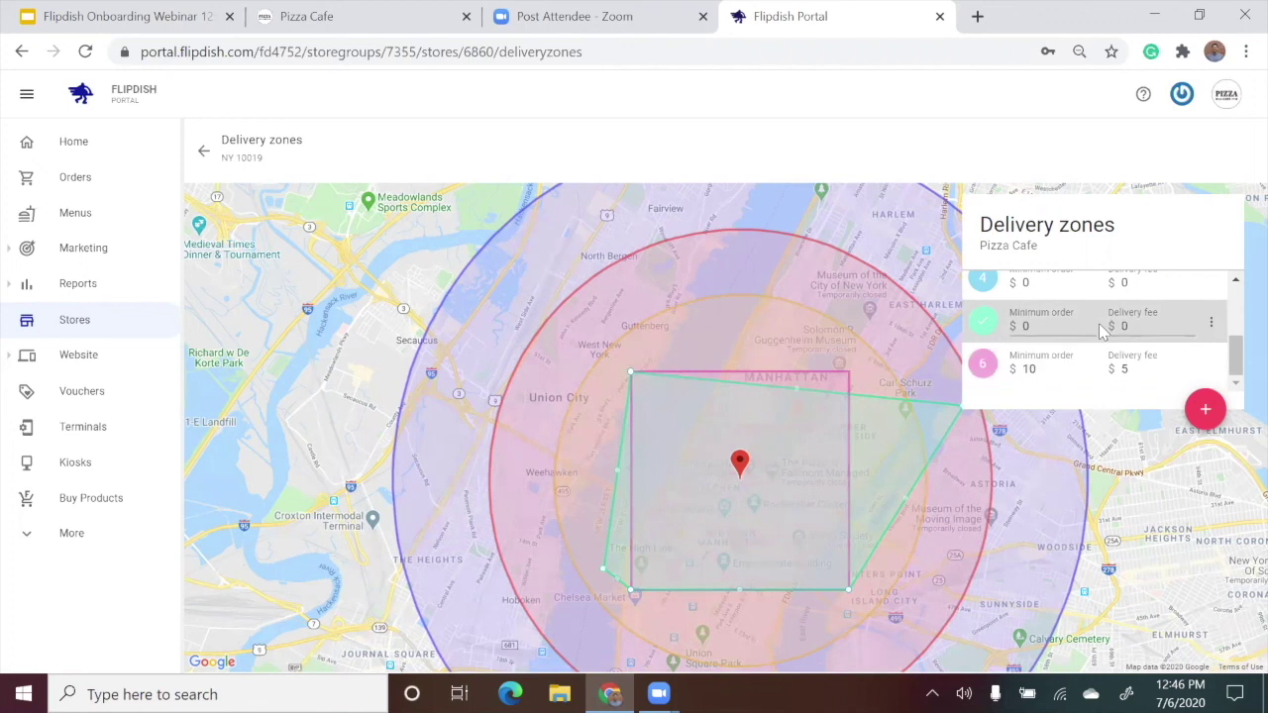
scroll(1098, 323, "up", 1)
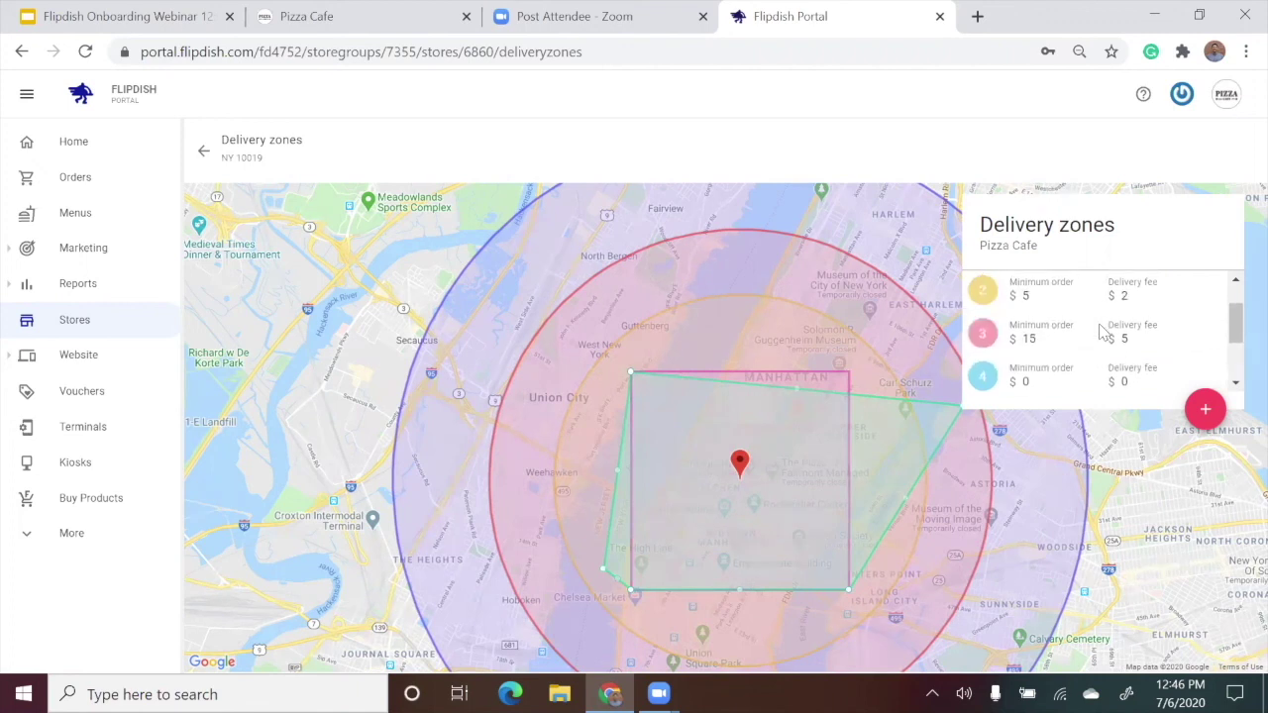
left_click(1102, 330)
left_click(1091, 300)
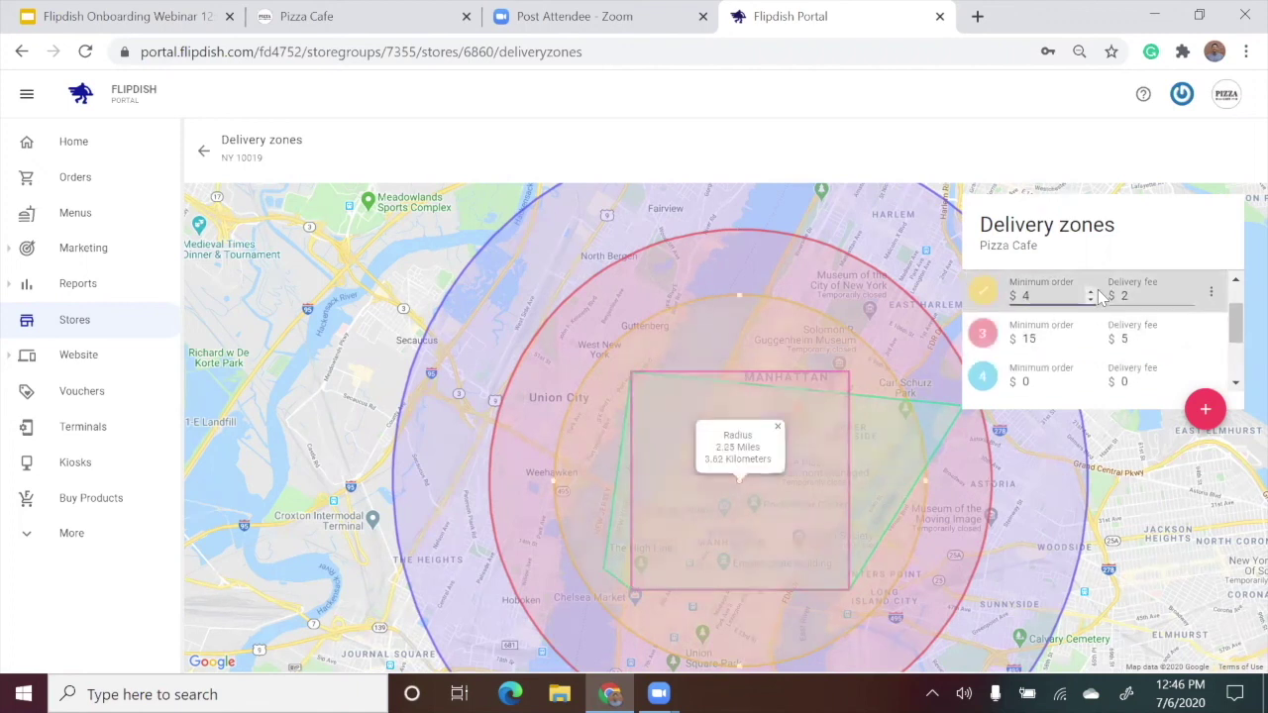
scroll(1098, 298, "down", 1)
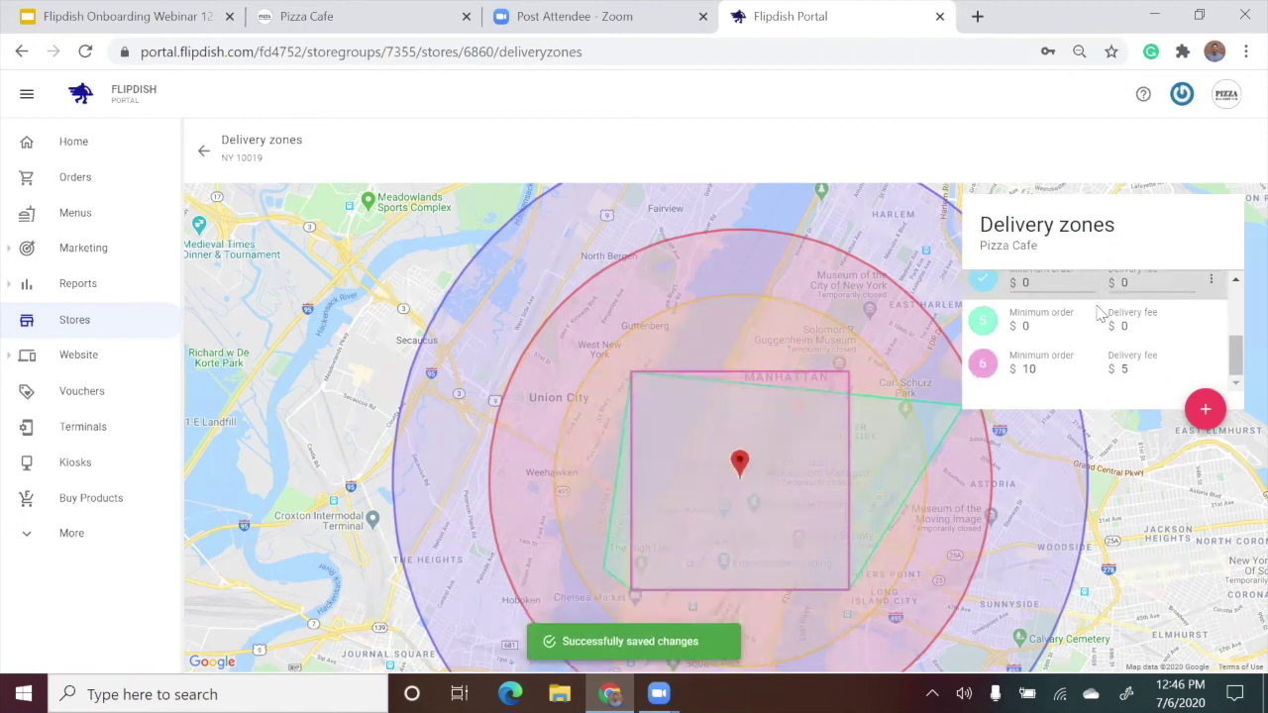
left_click(1100, 315)
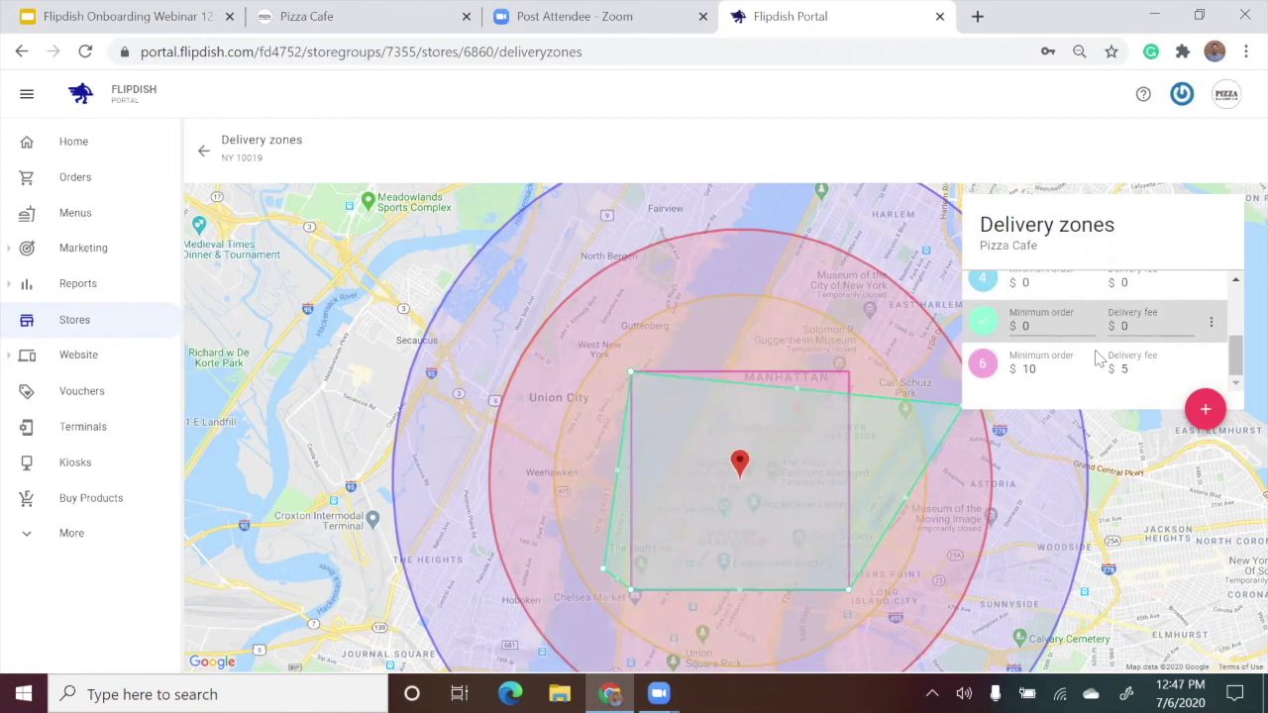
left_click(1098, 359)
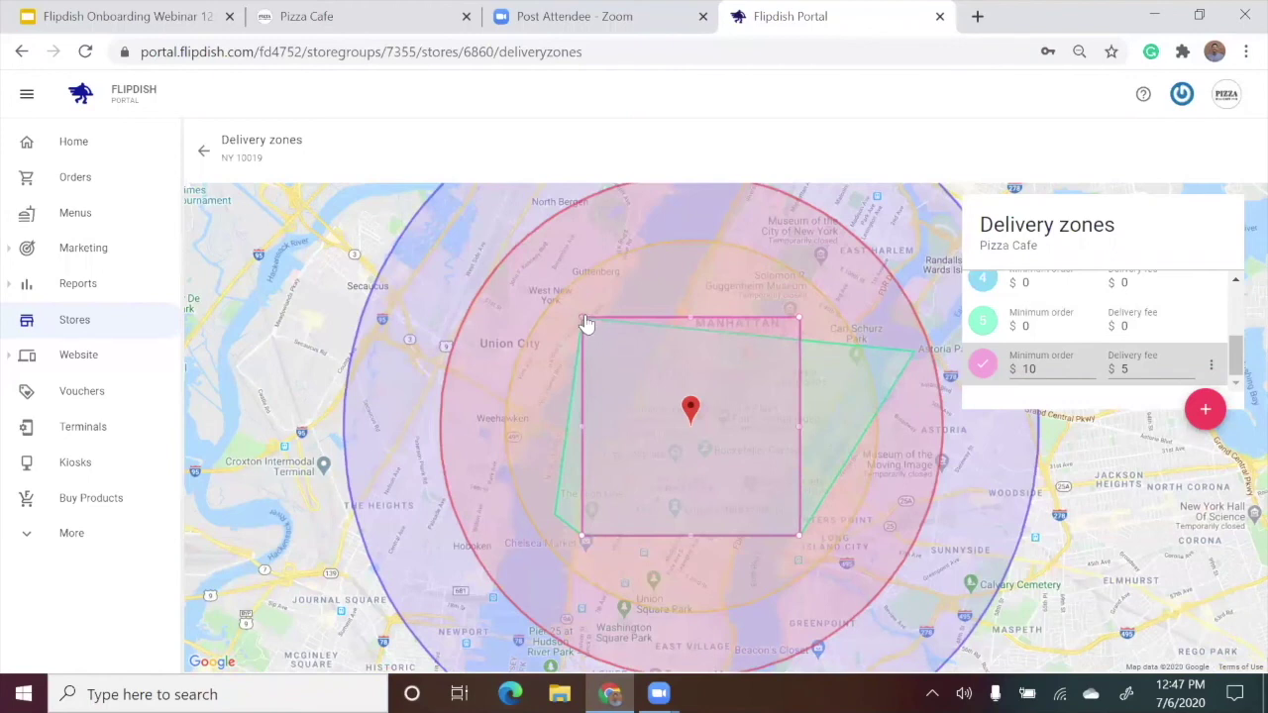
Drag zone 6's corners and edge handles to reshape it into an irregular polygon inside the green zone.
left_click_drag(583, 320, 650, 369)
left_click_drag(615, 453, 605, 445)
left_click_drag(590, 495, 583, 485)
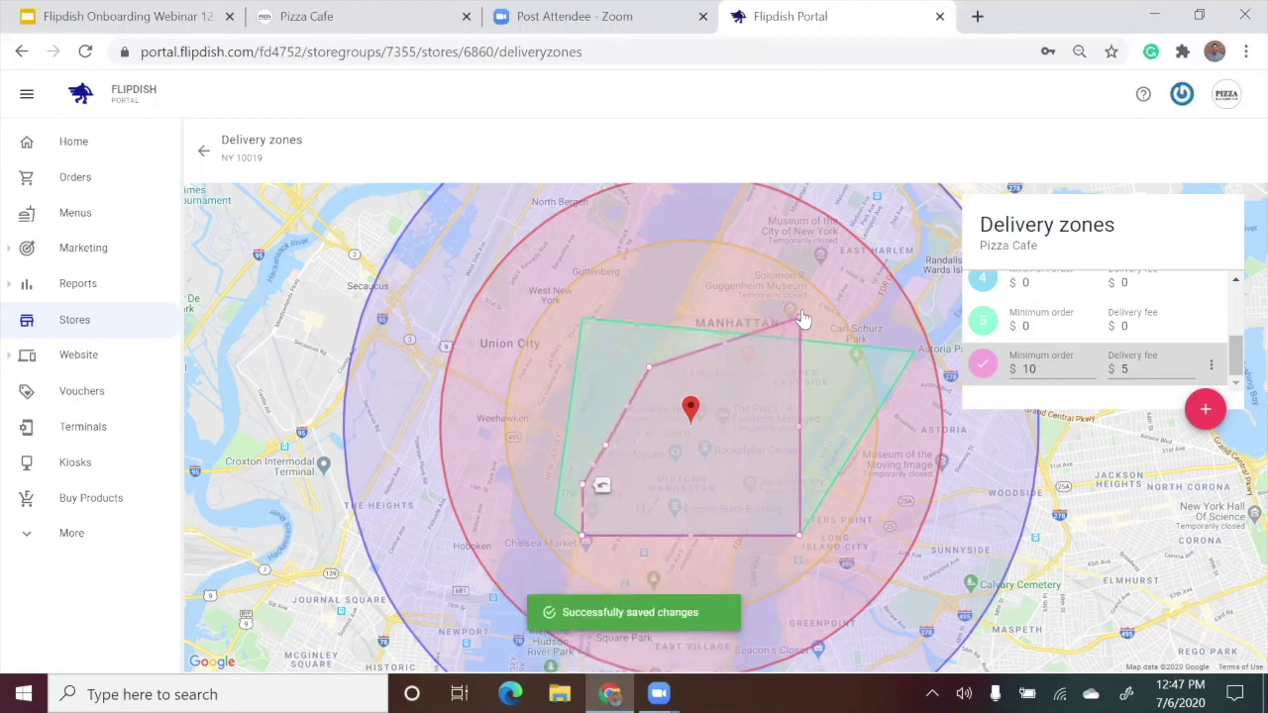
left_click_drag(800, 320, 820, 415)
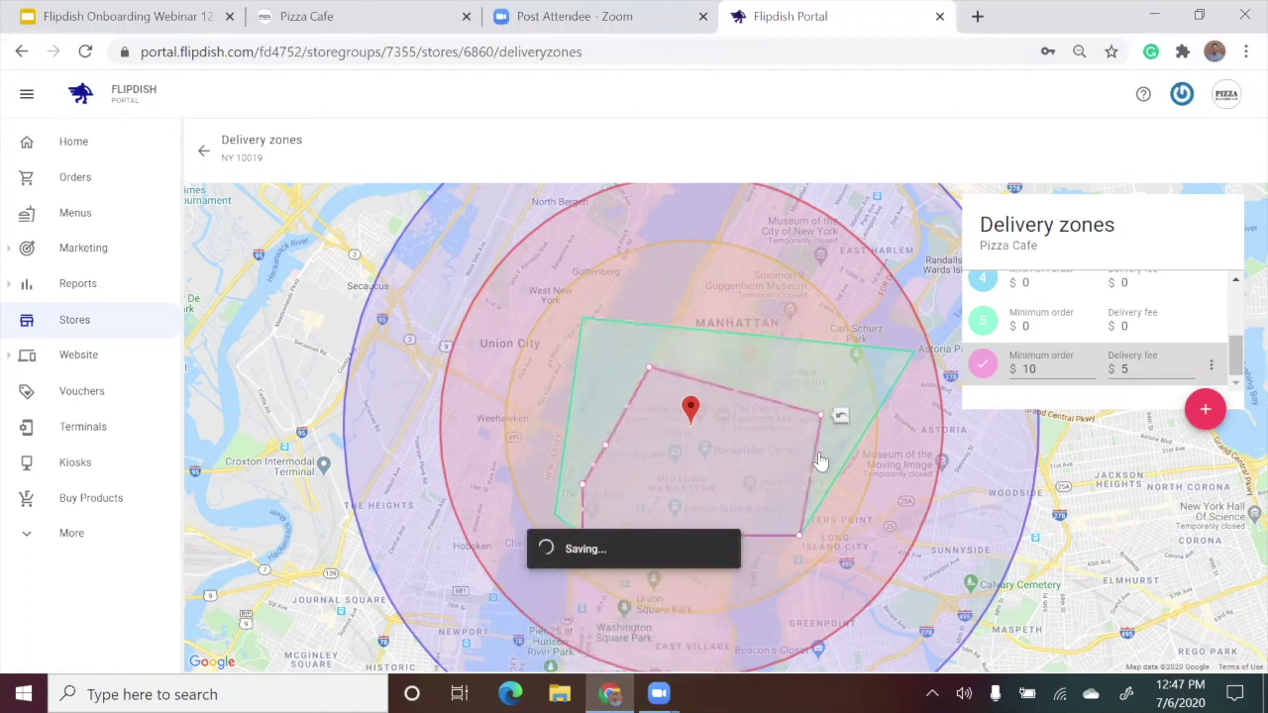
left_click_drag(810, 476, 780, 475)
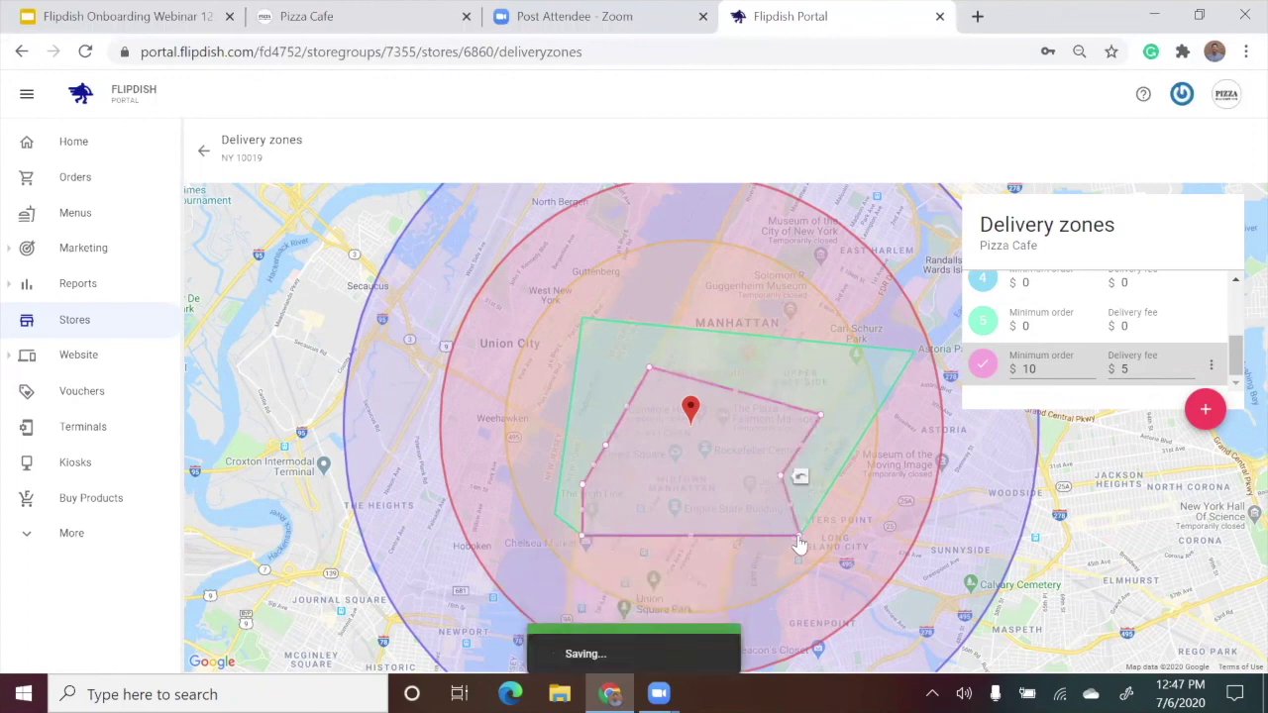
left_click_drag(800, 535, 745, 537)
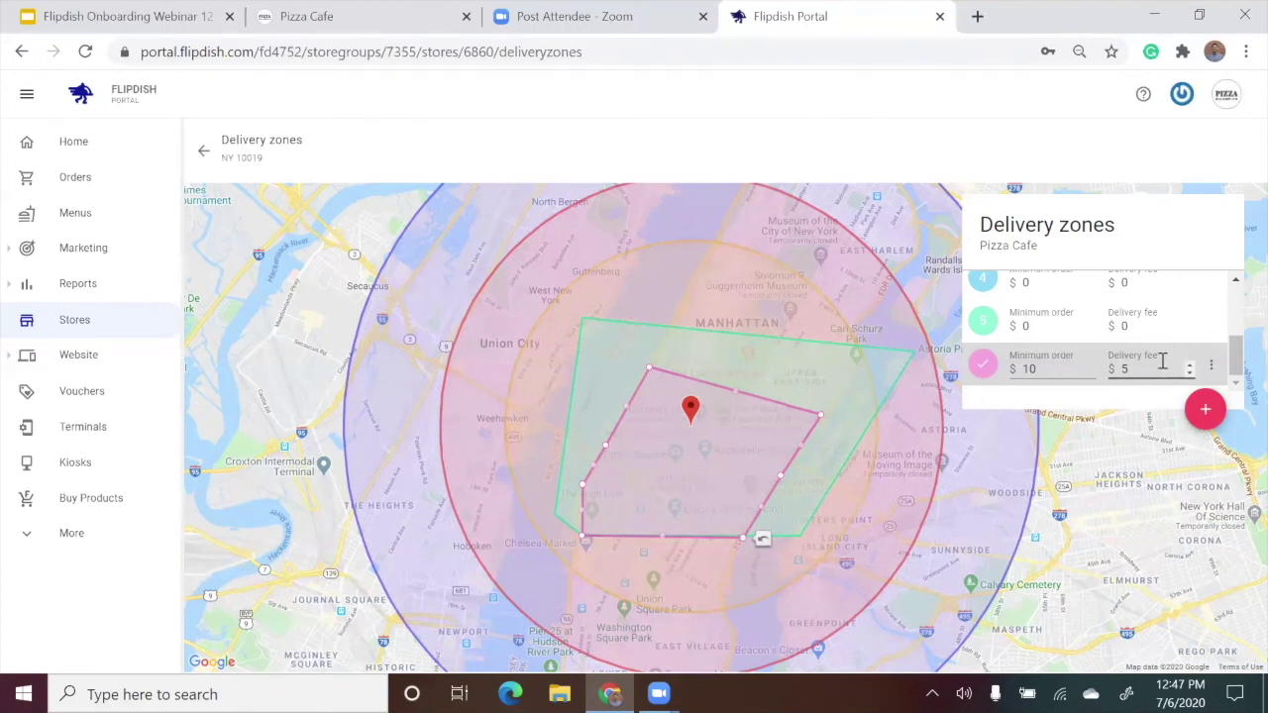
Delete zone 6 from its row's action menu and confirm the deletion.
left_click(1215, 368)
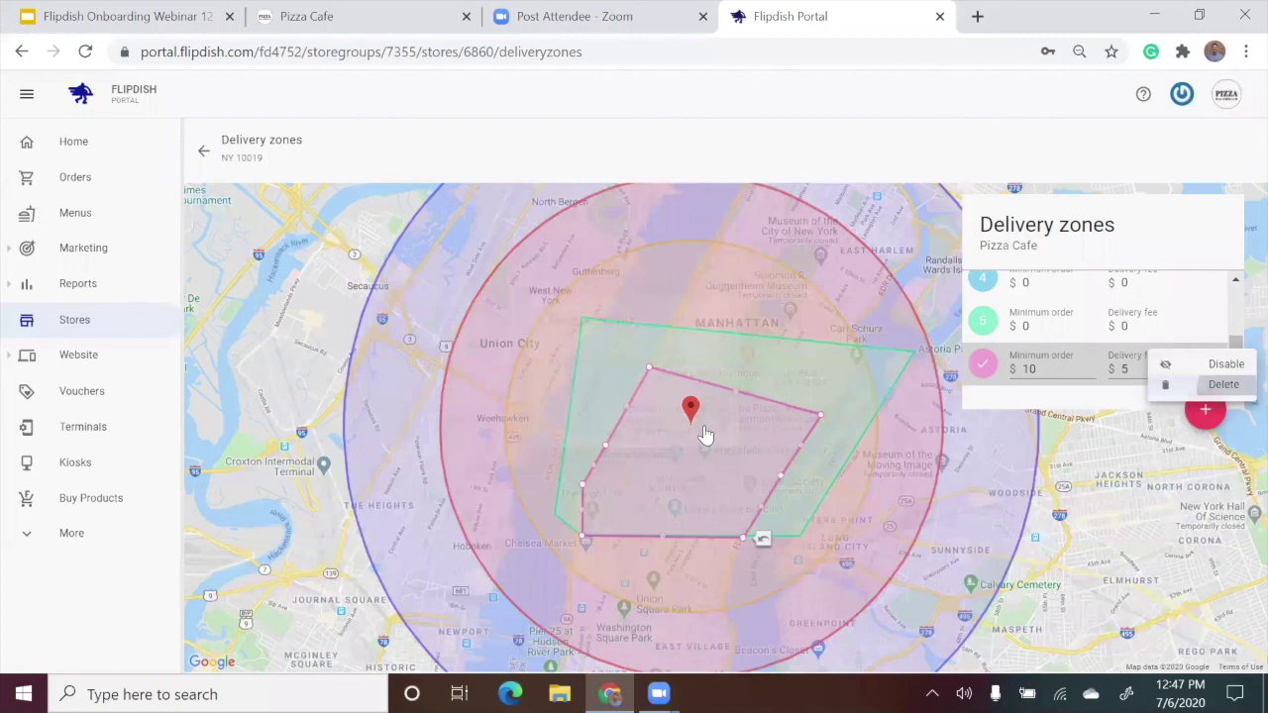
key("Return")
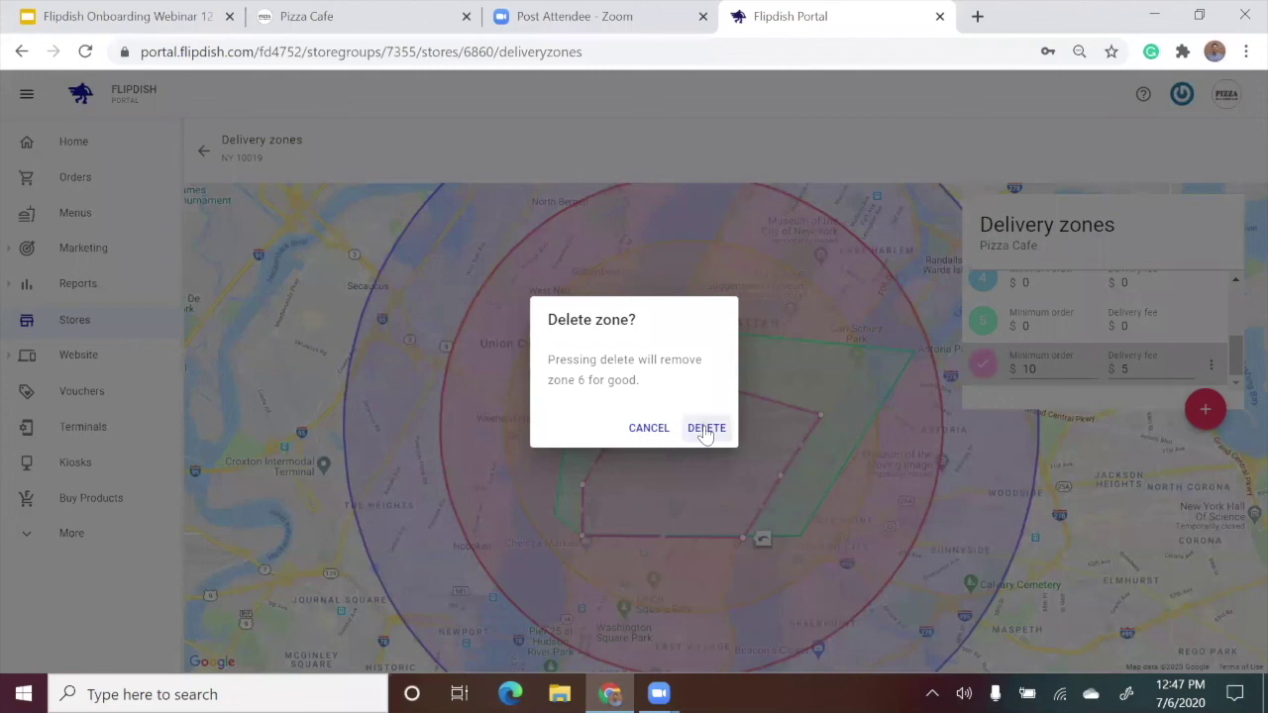
left_click(706, 434)
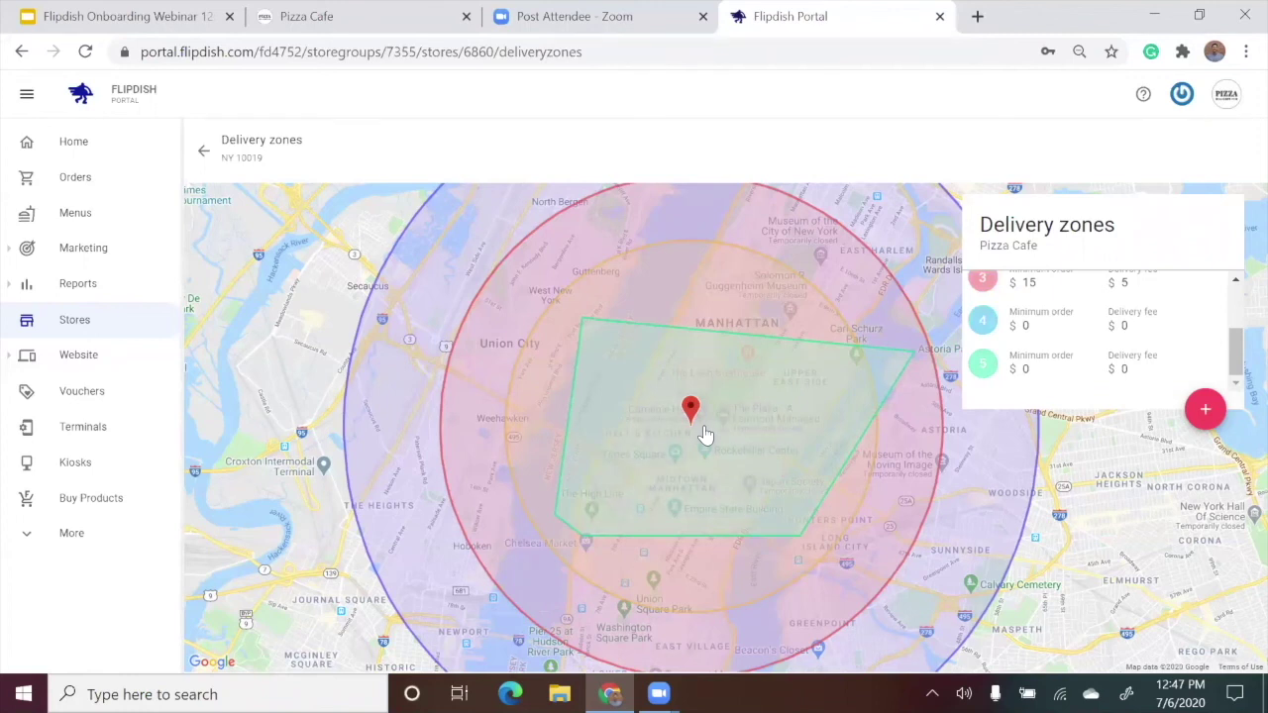
Go back Home and open the Pizza Cafe card's End of day report.
left_click(117, 144)
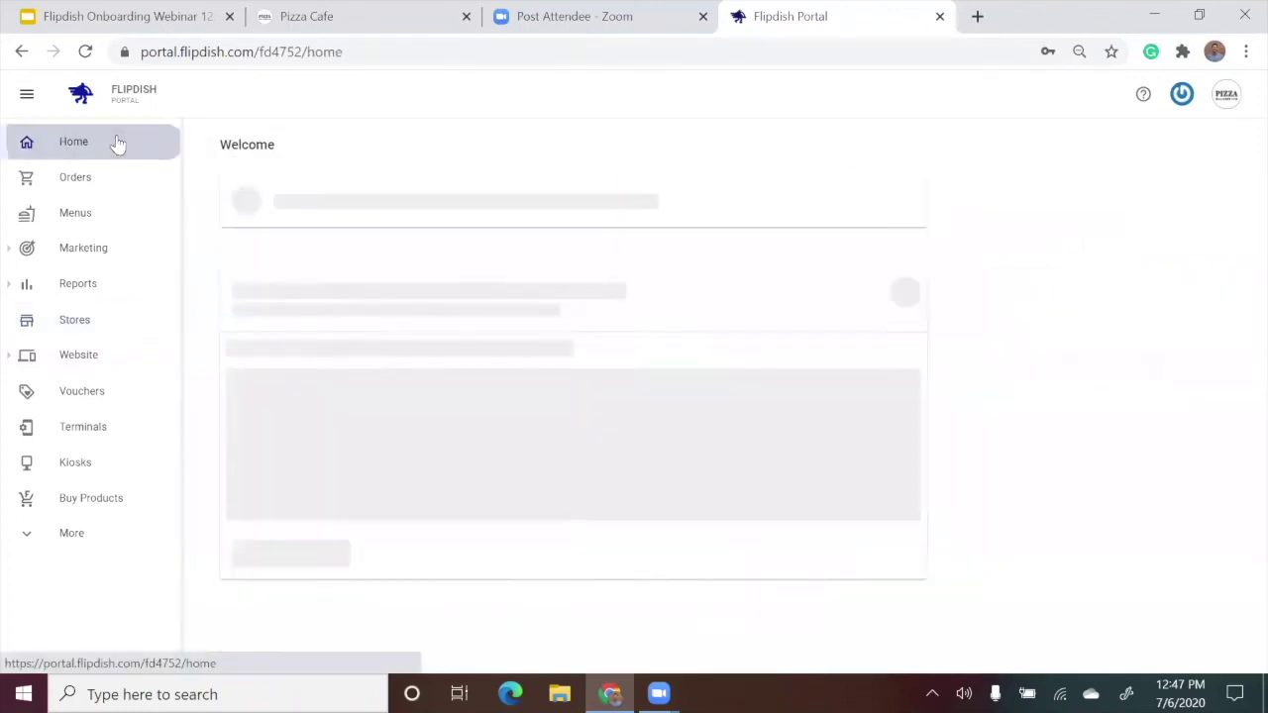
scroll(949, 291, "down", 1)
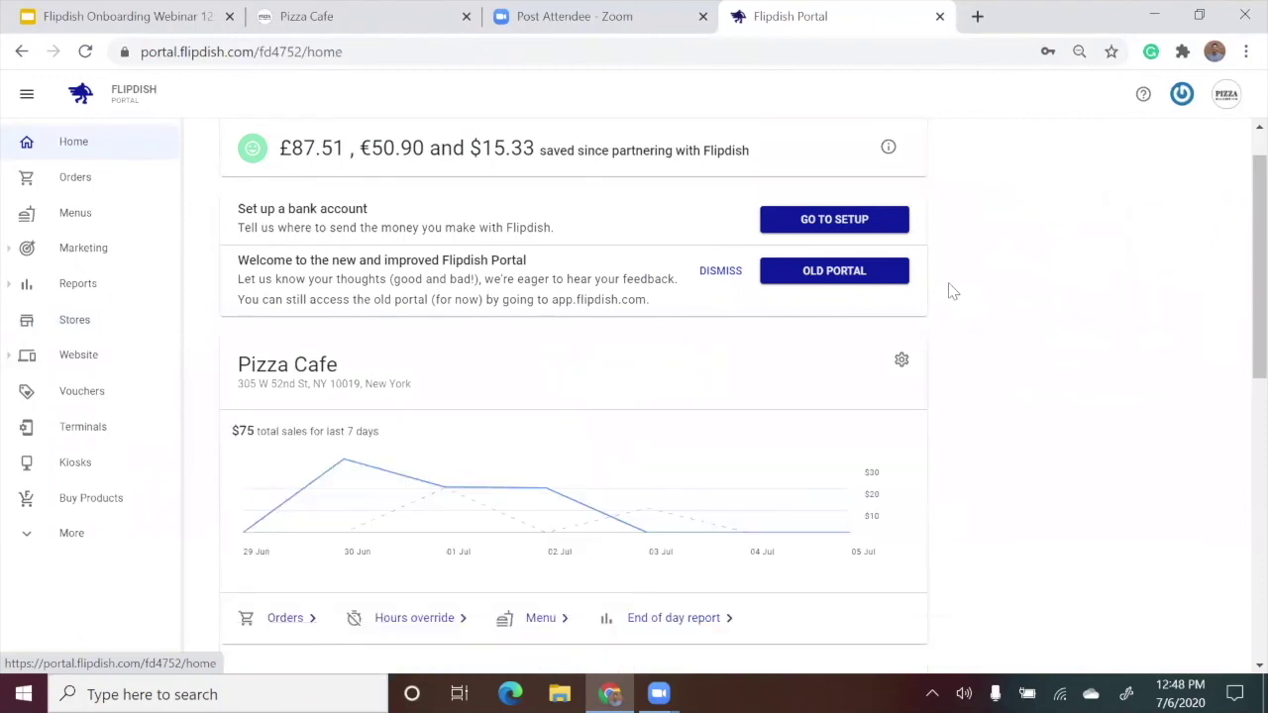
scroll(949, 292, "down", 1)
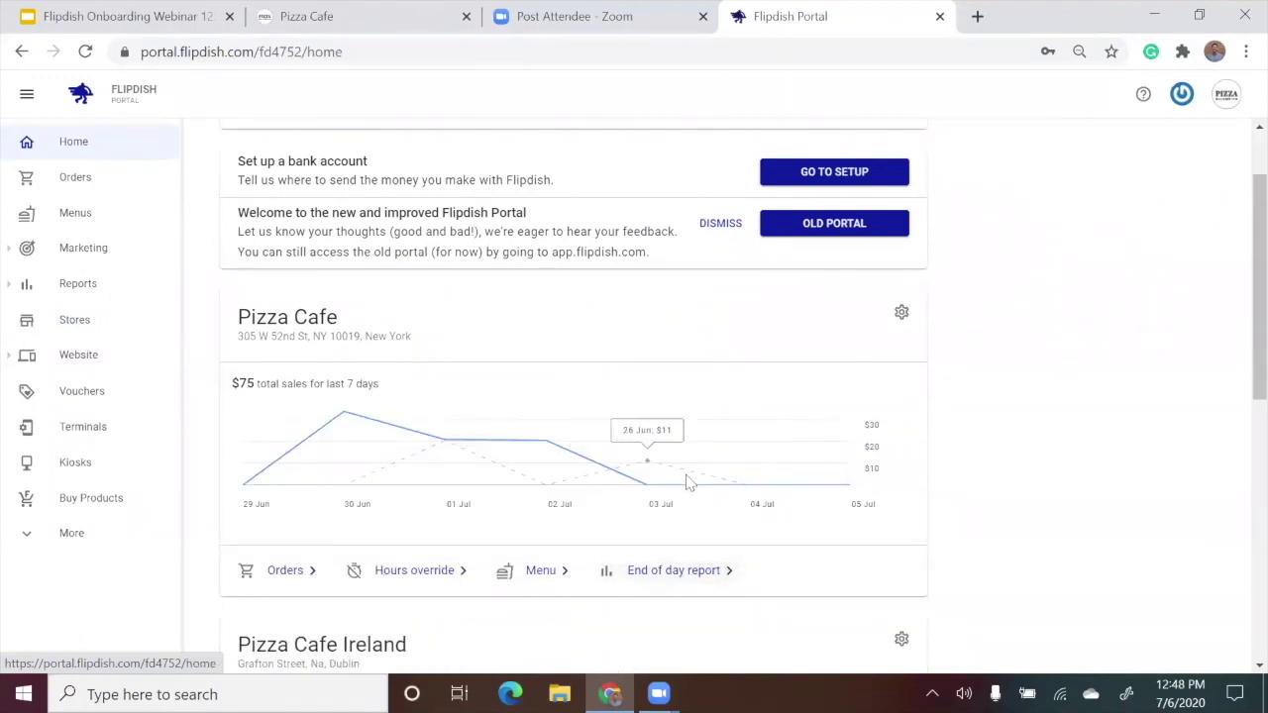
left_click(704, 585)
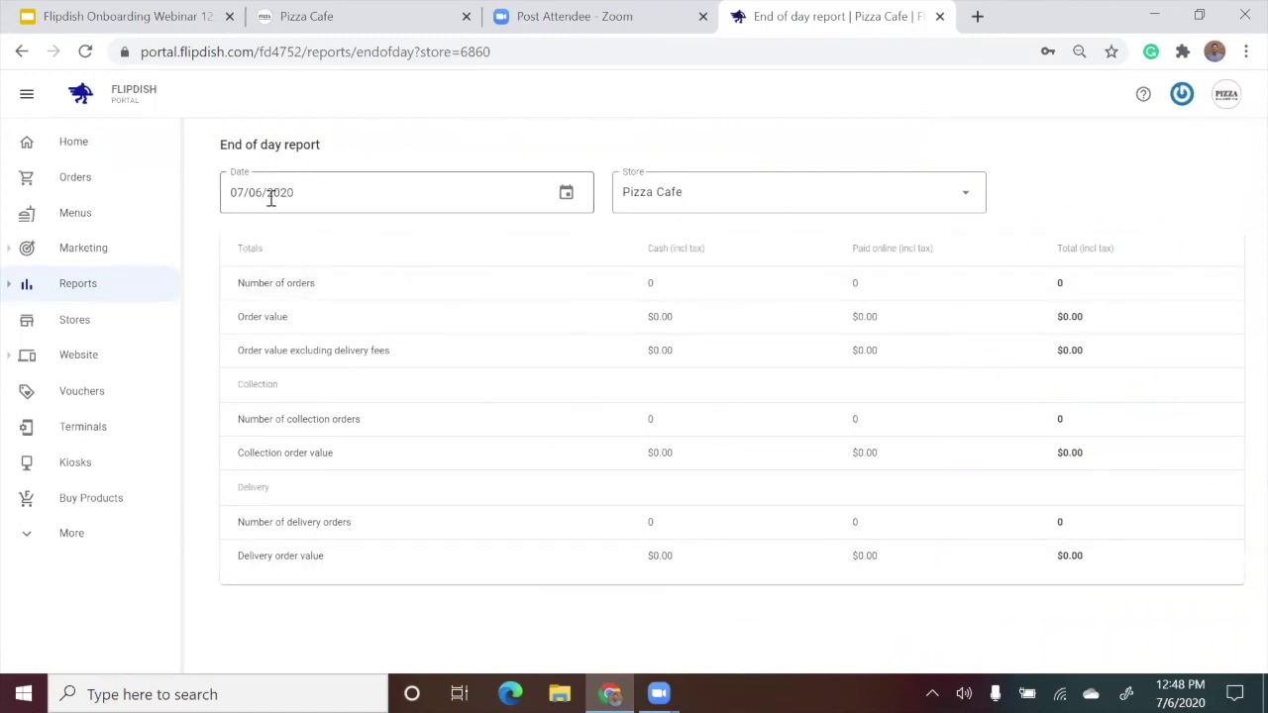
left_click(562, 197)
left_click(585, 241)
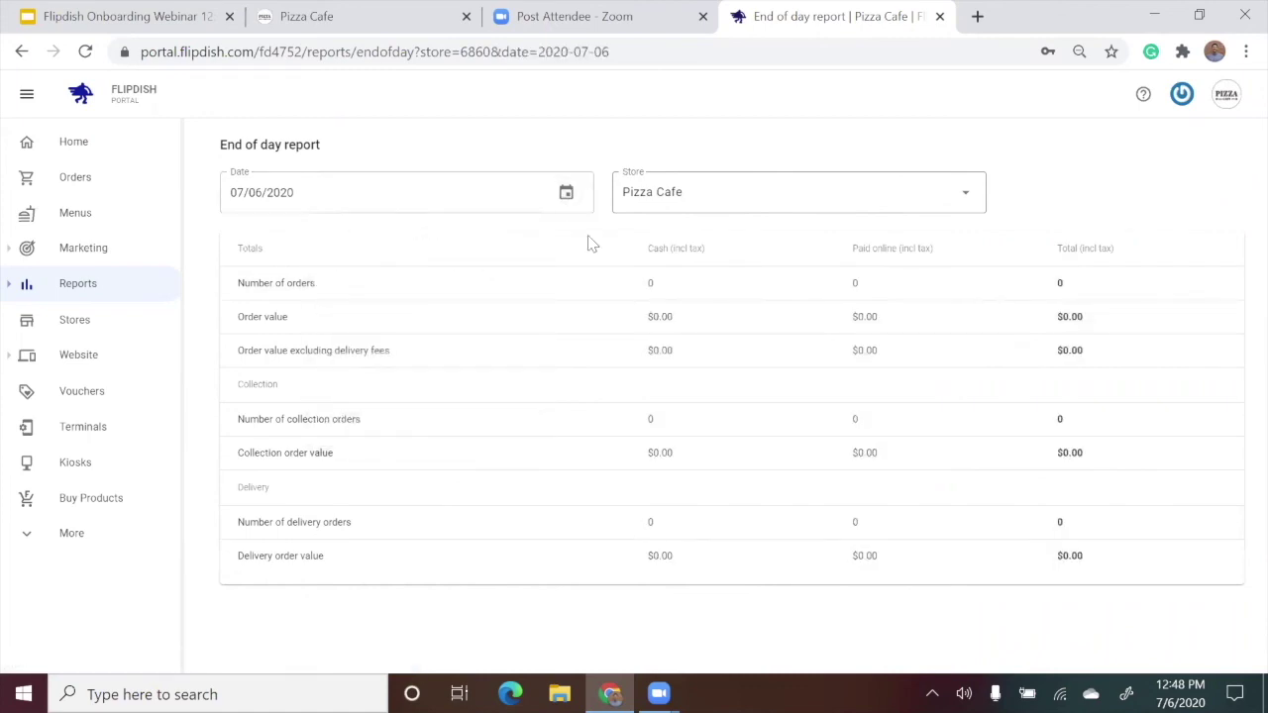
left_click(749, 183)
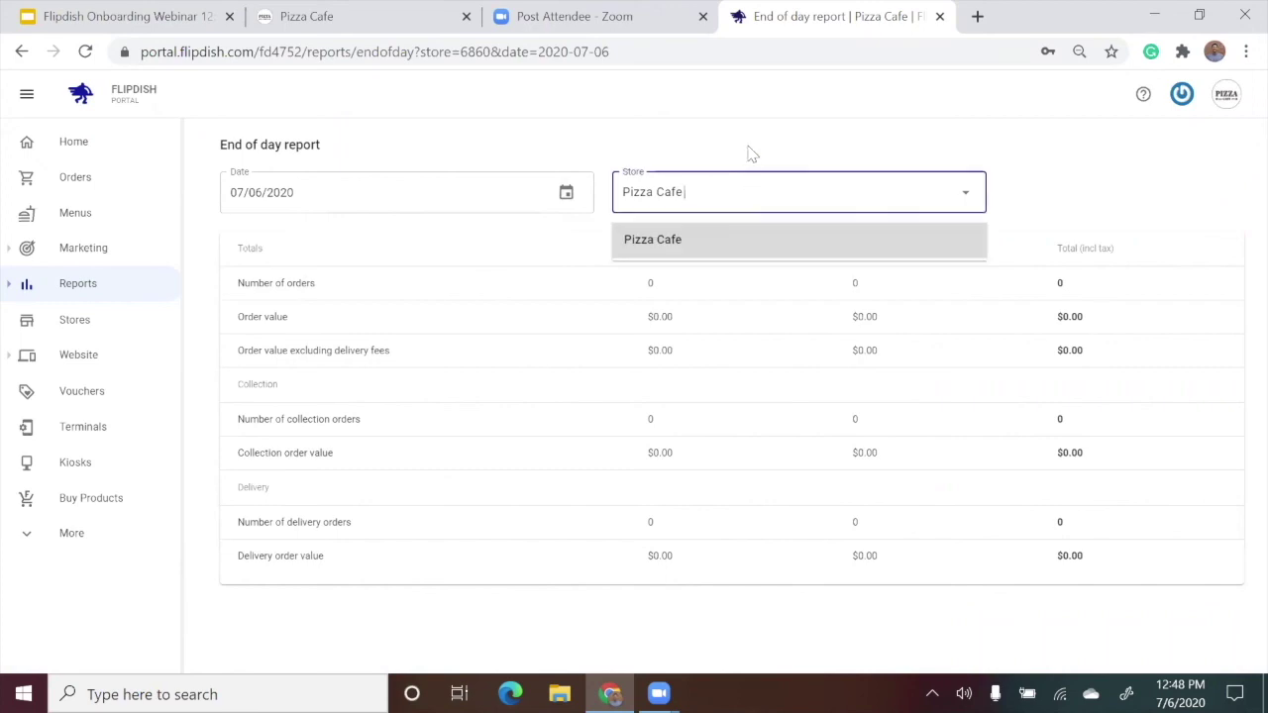
left_click(751, 153)
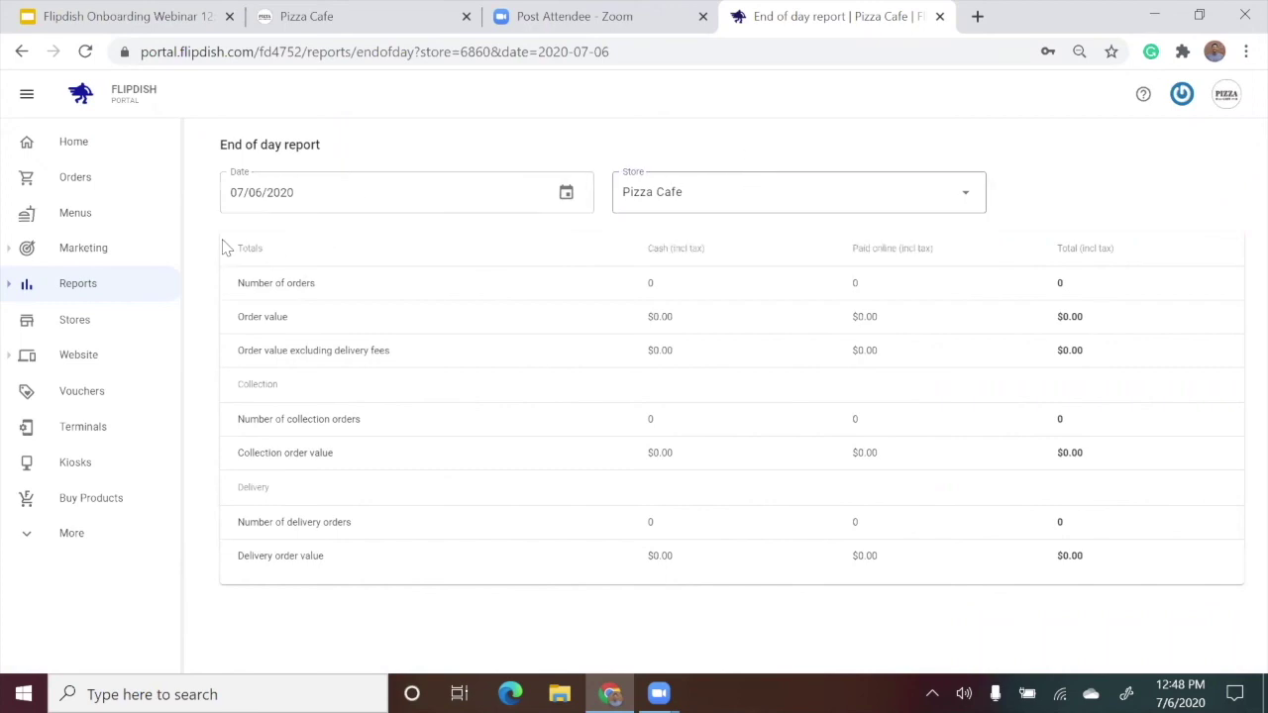